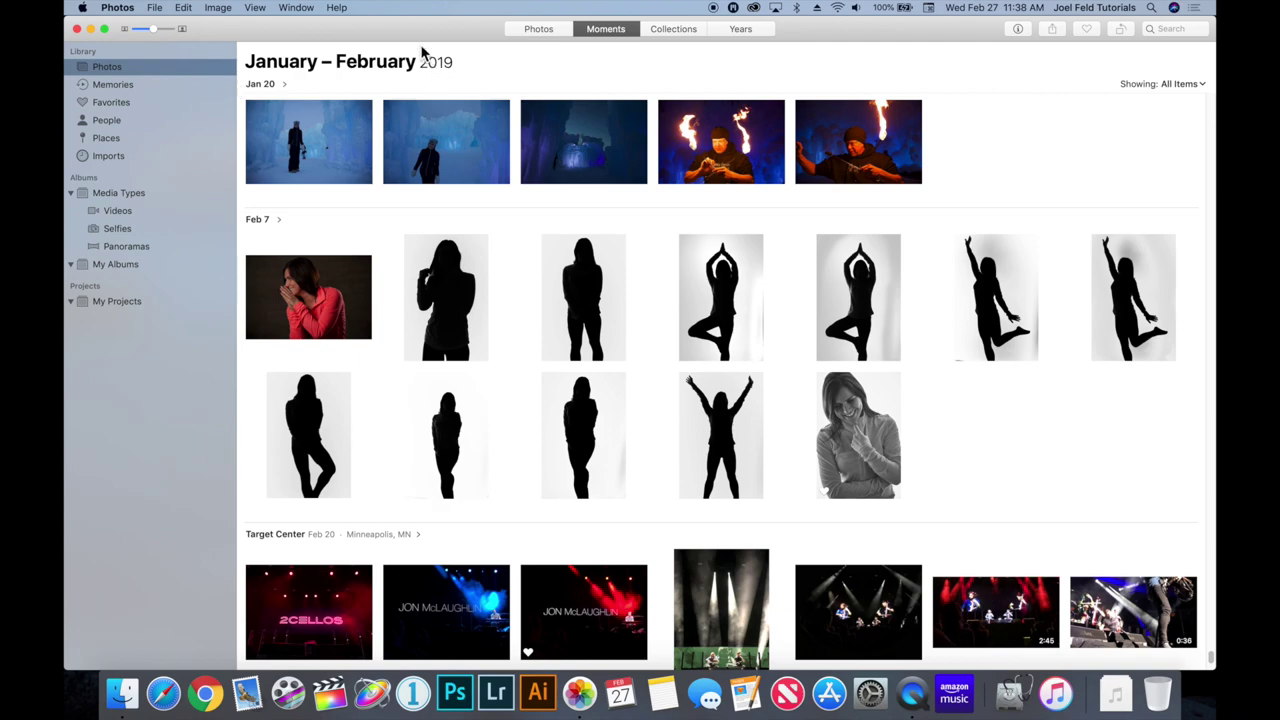
Browse the photo library in the Photos, Moments and Collections groupings, and return to the Photos grouping.
left_click(538, 30)
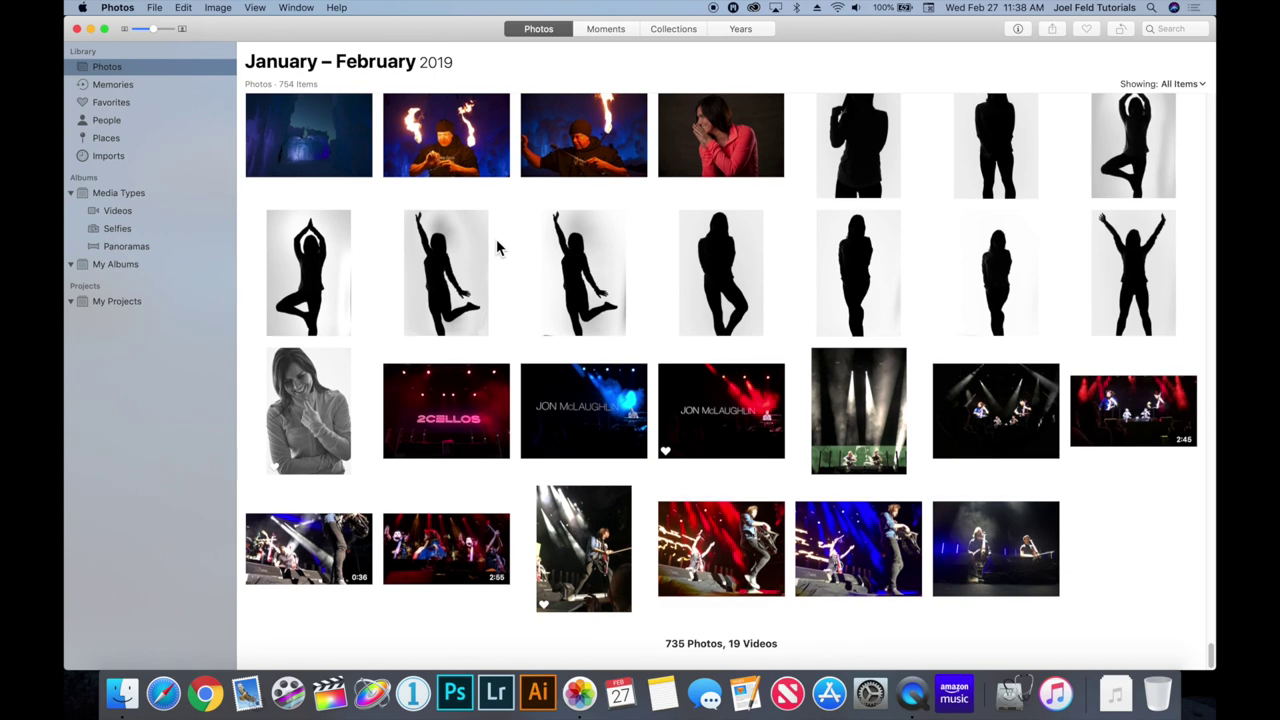
scroll(500, 248, "up", 10)
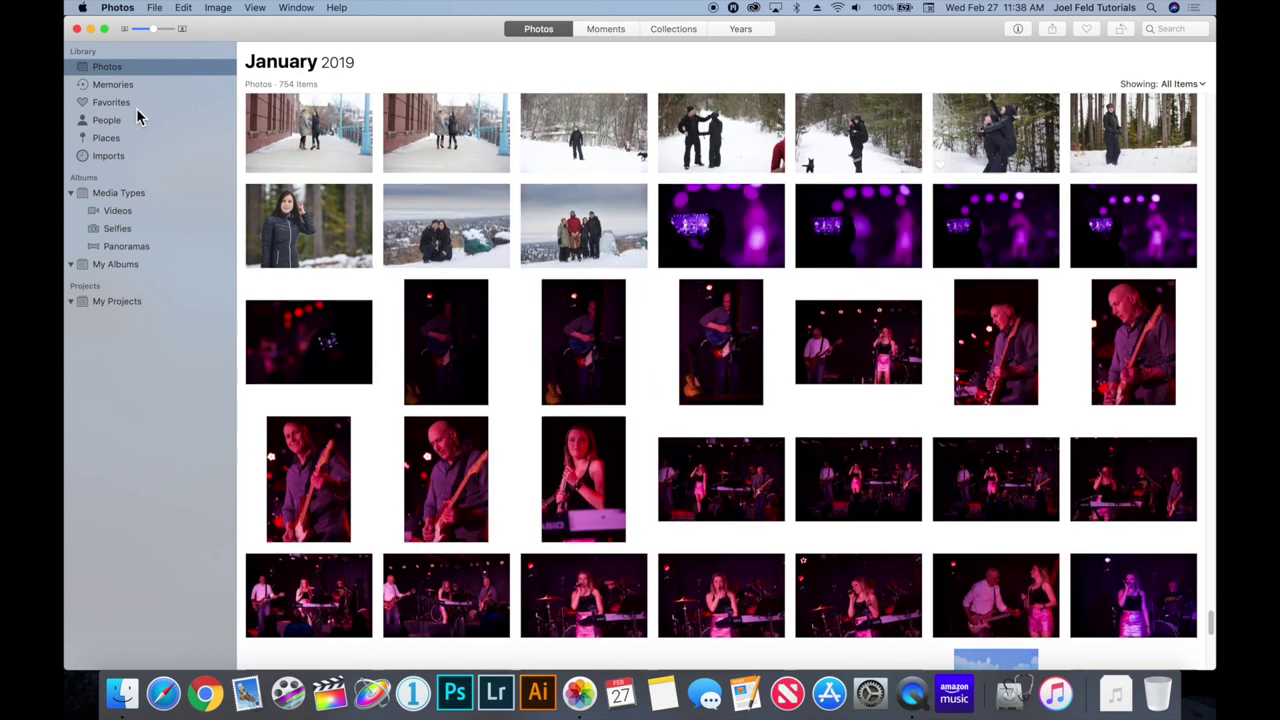
left_click(613, 40)
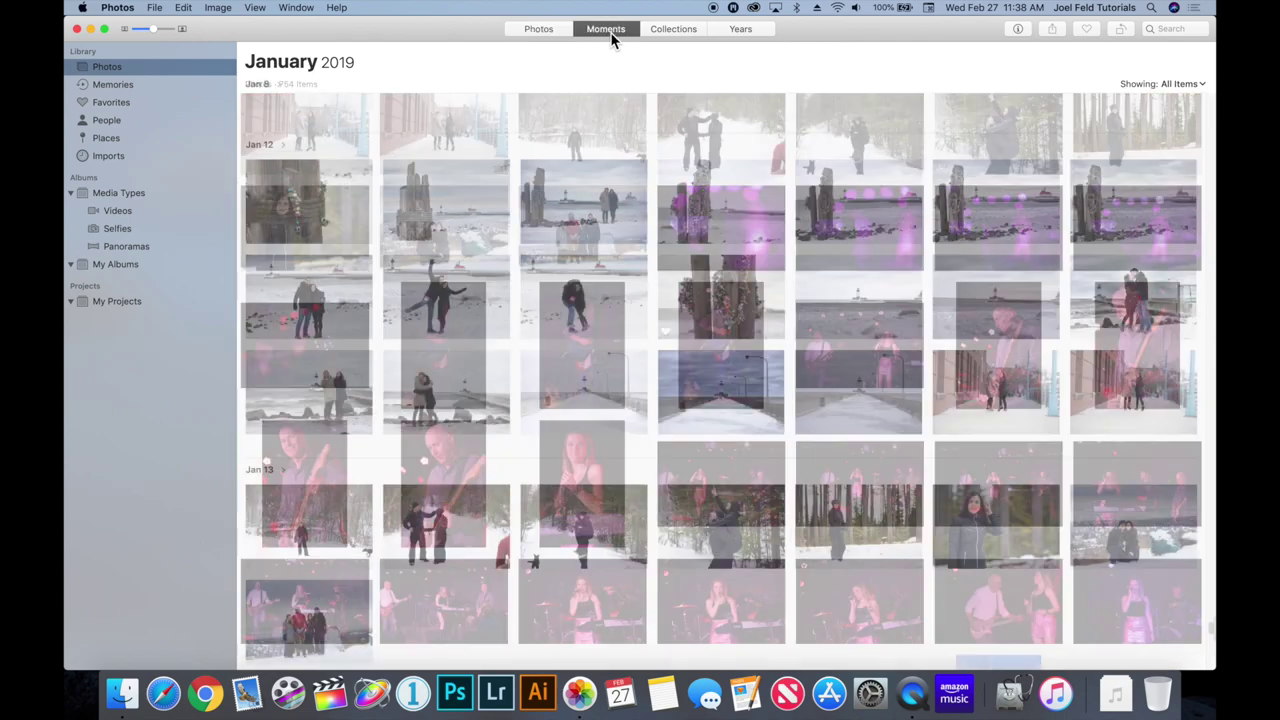
left_click(692, 36)
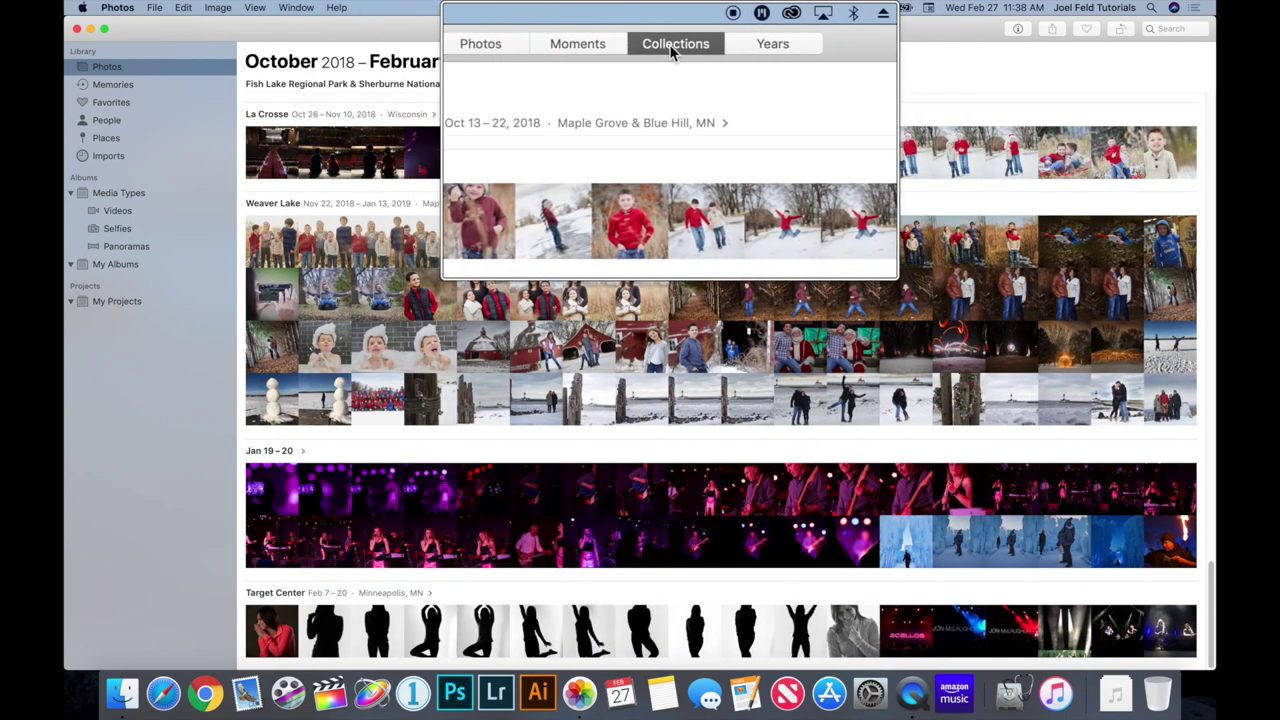
left_click(546, 40)
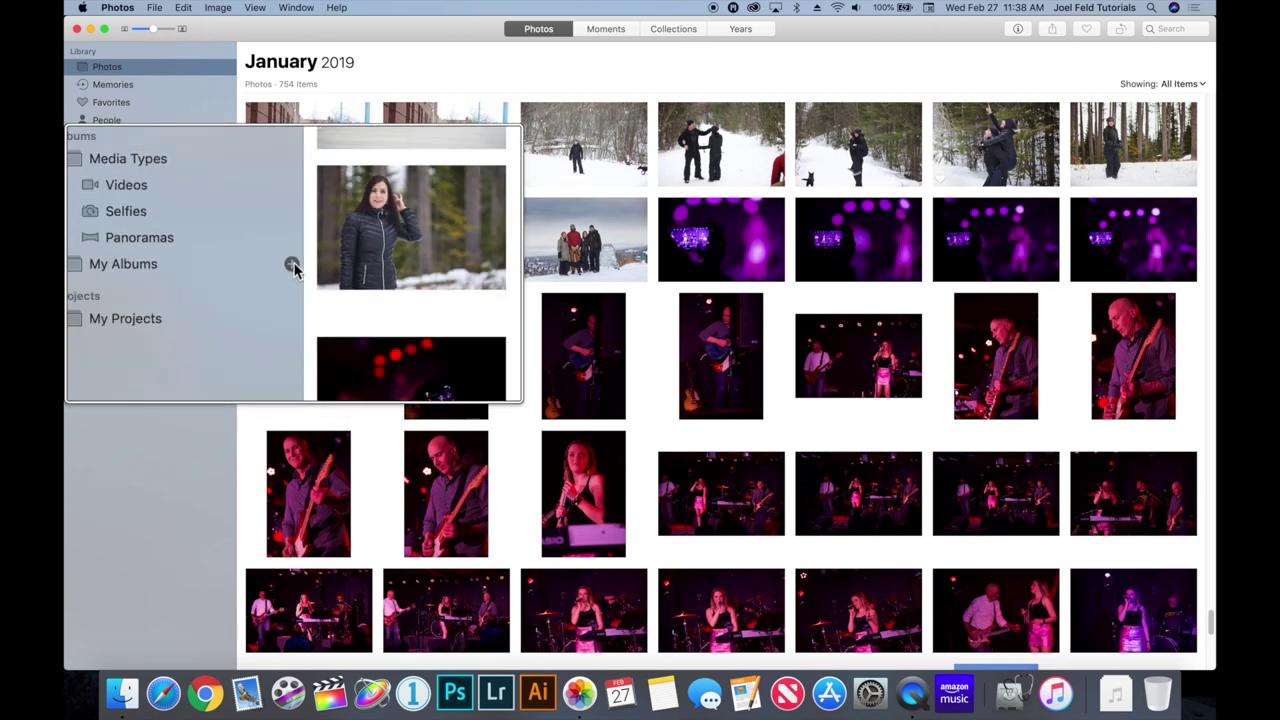
Create a new album named "Ice Castles 2019" under My Albums.
left_click(229, 266)
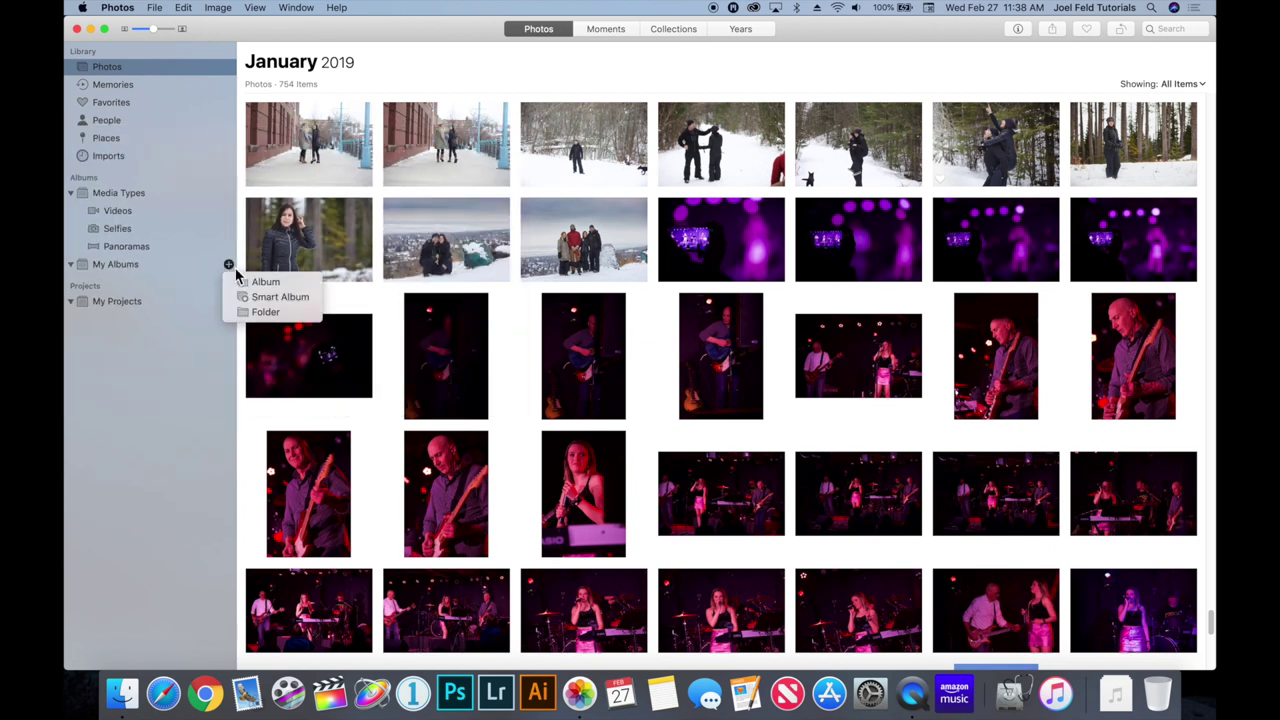
left_click(292, 281)
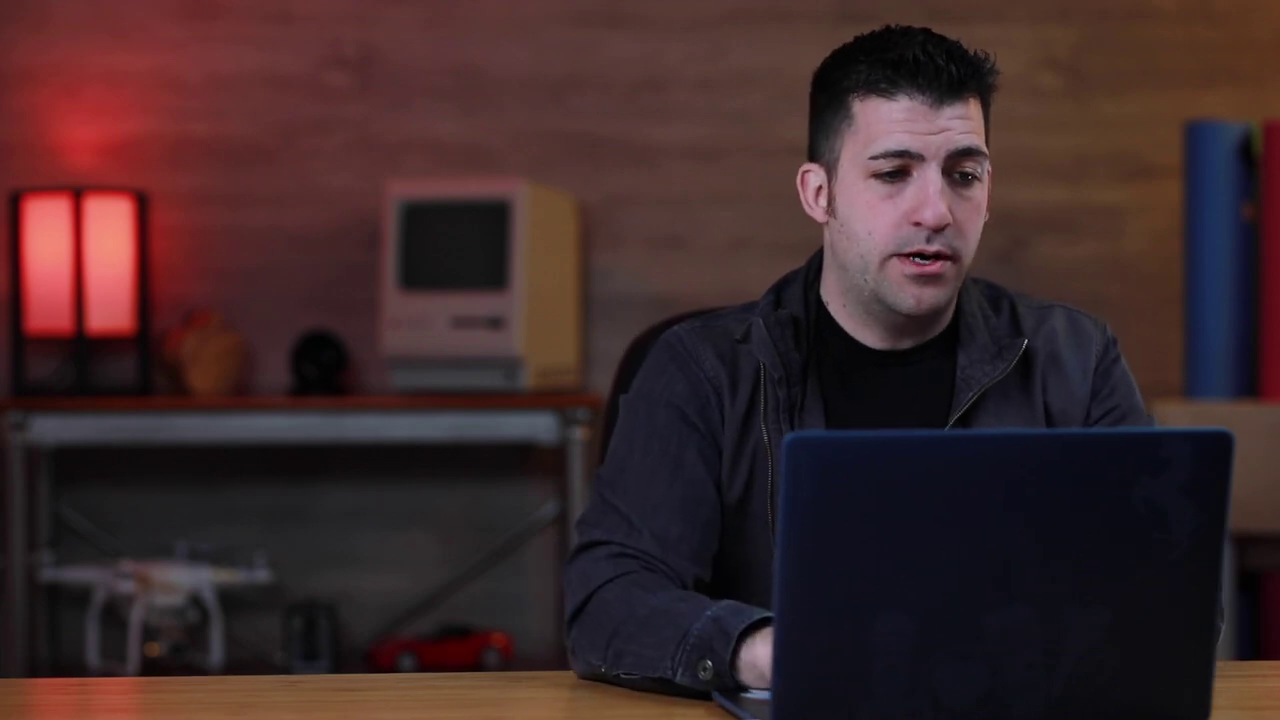
type("e Ca")
type("stles")
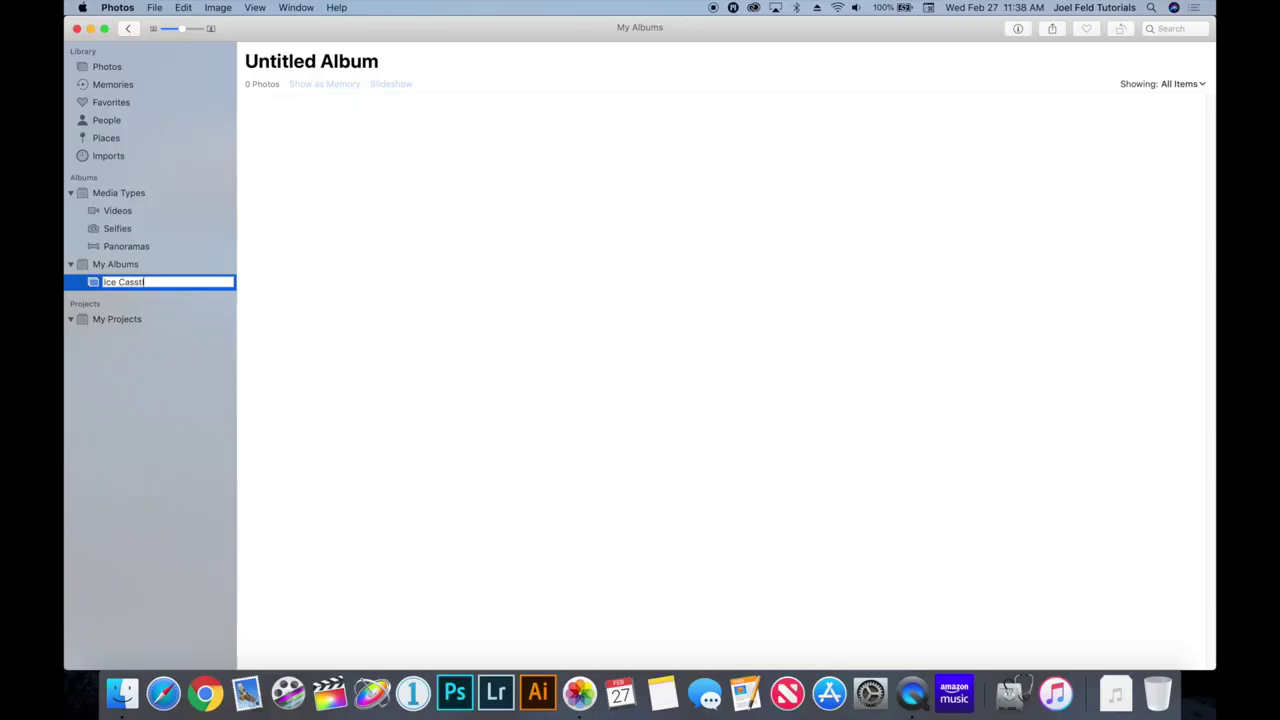
type(" 2019")
key("Return")
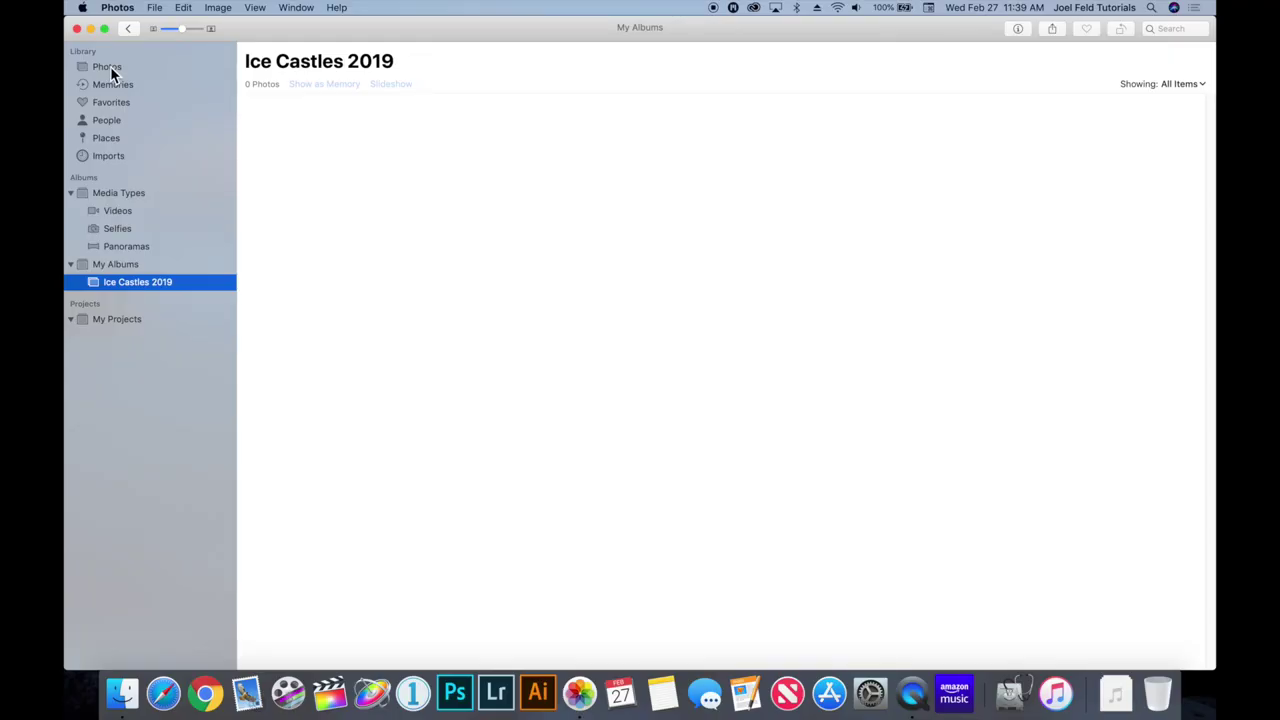
Add the library photo of the fire performer with a single flame to the Ice Castles 2019 album, check the album, and return to the library.
left_click(107, 67)
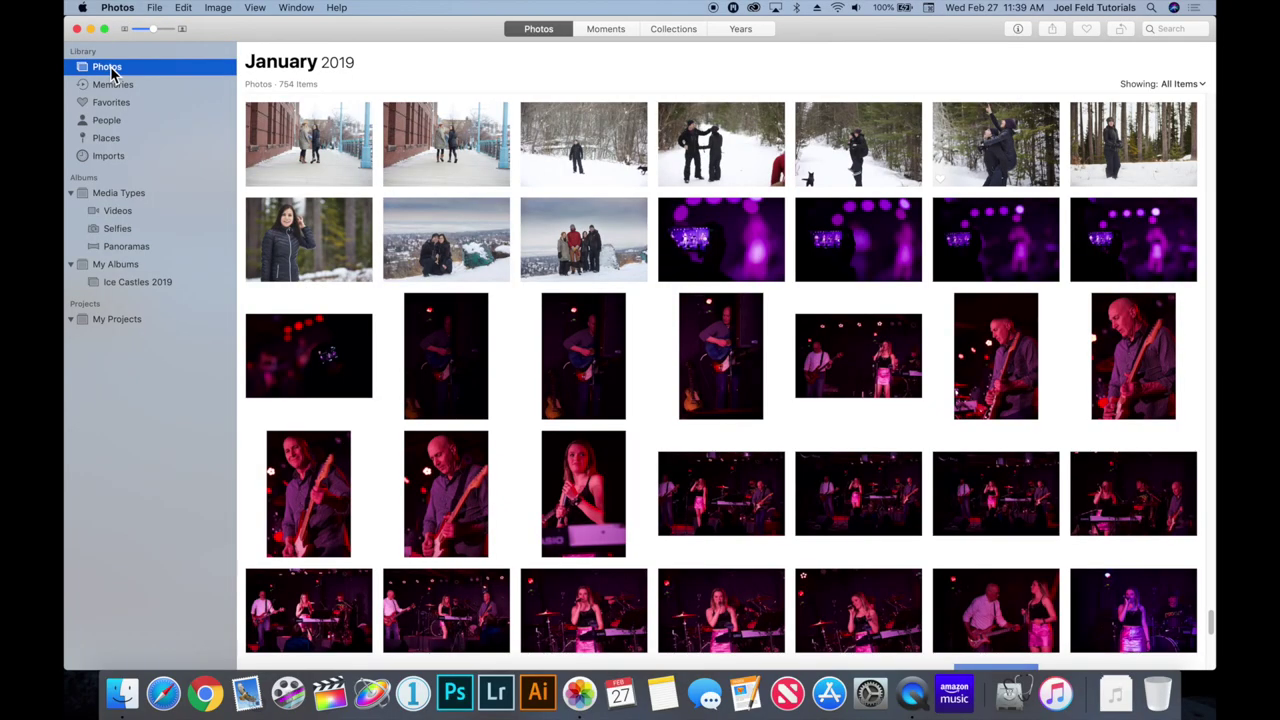
scroll(590, 350, "up", 3)
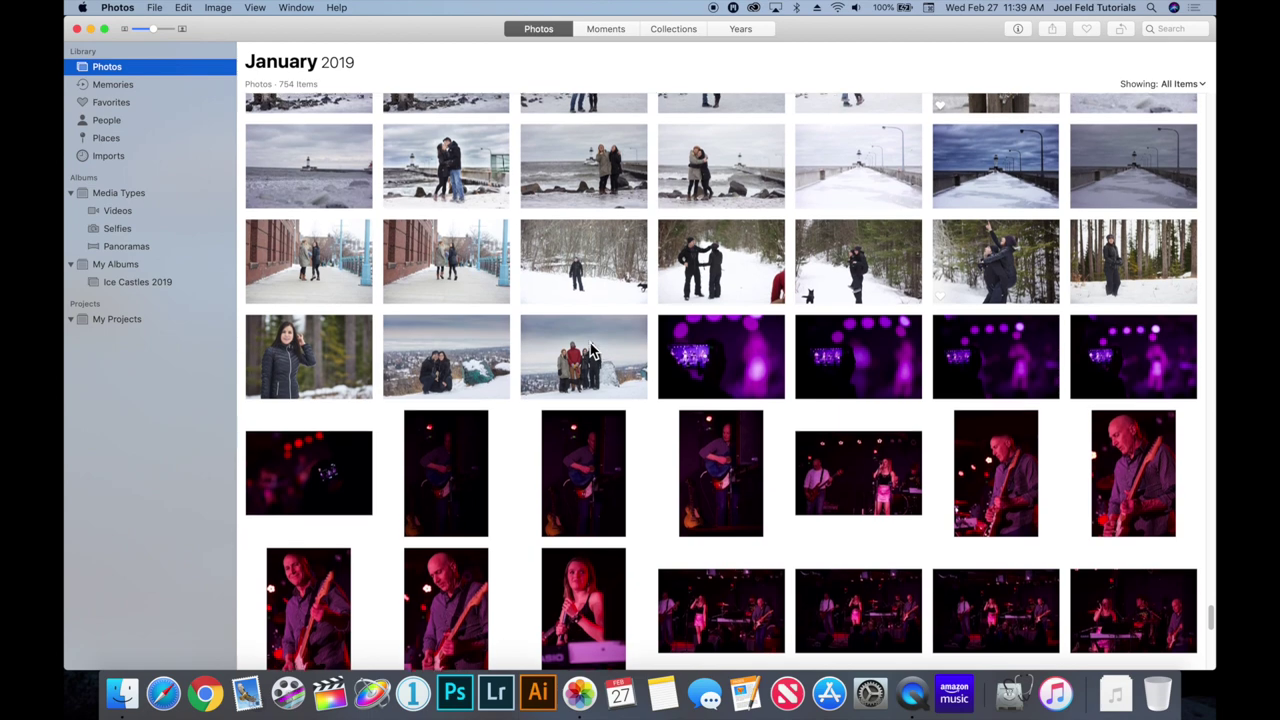
scroll(457, 320, "down", 3)
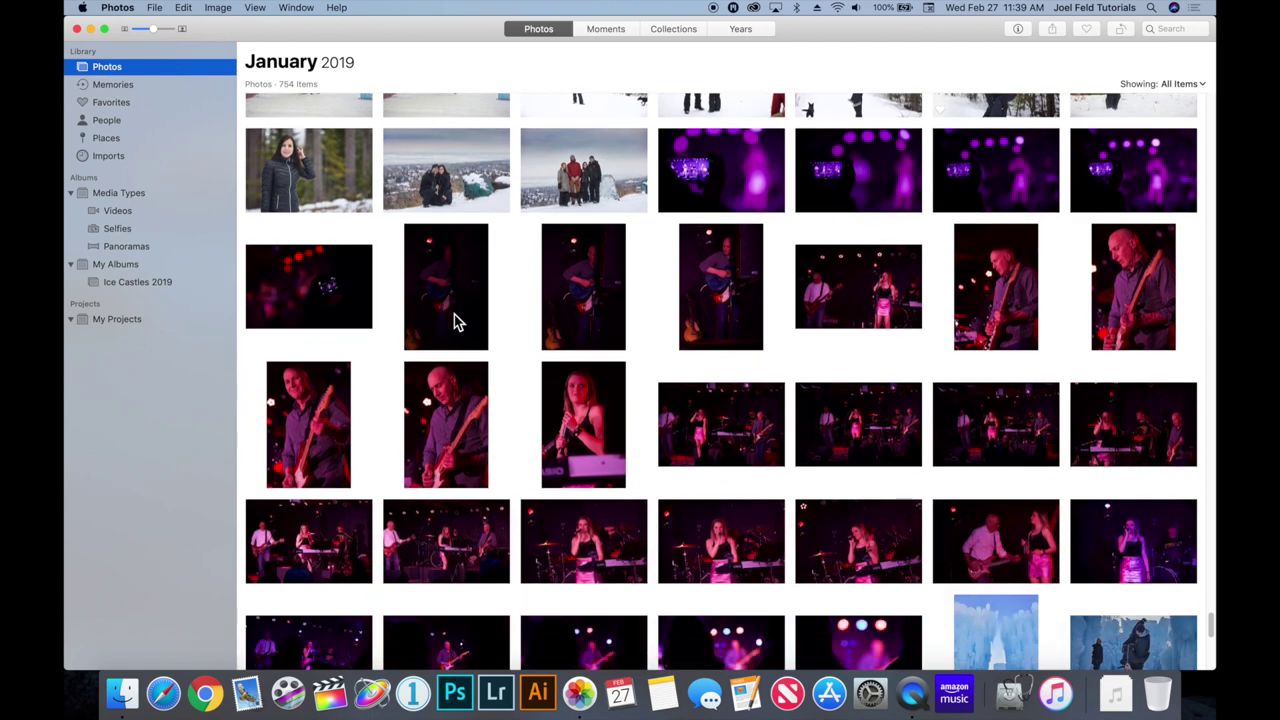
scroll(457, 320, "down", 1)
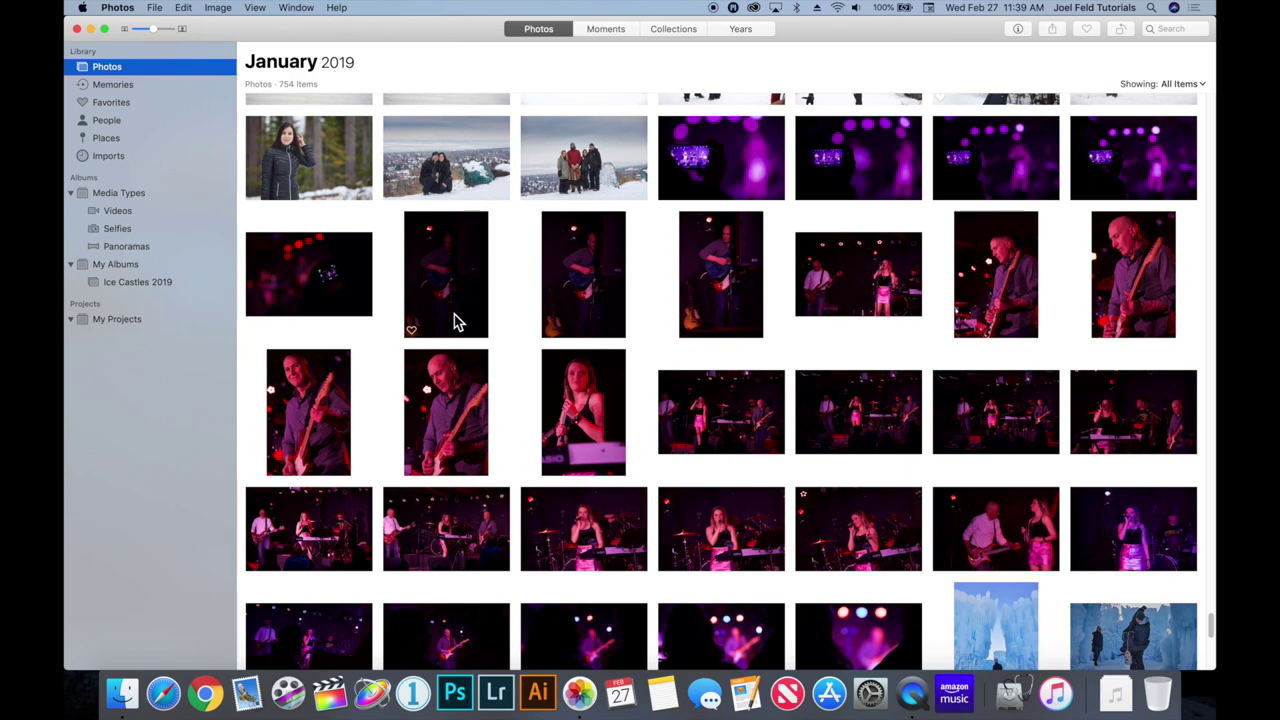
scroll(457, 320, "down", 15)
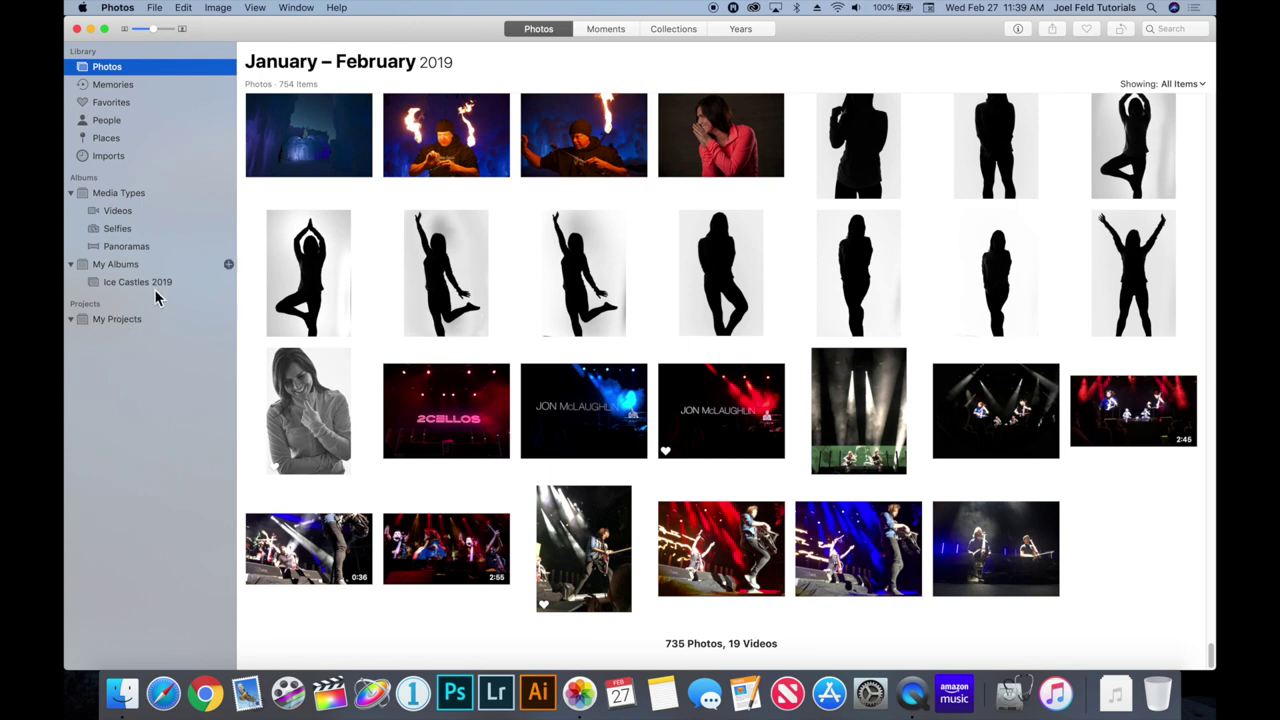
scroll(618, 270, "up", 3)
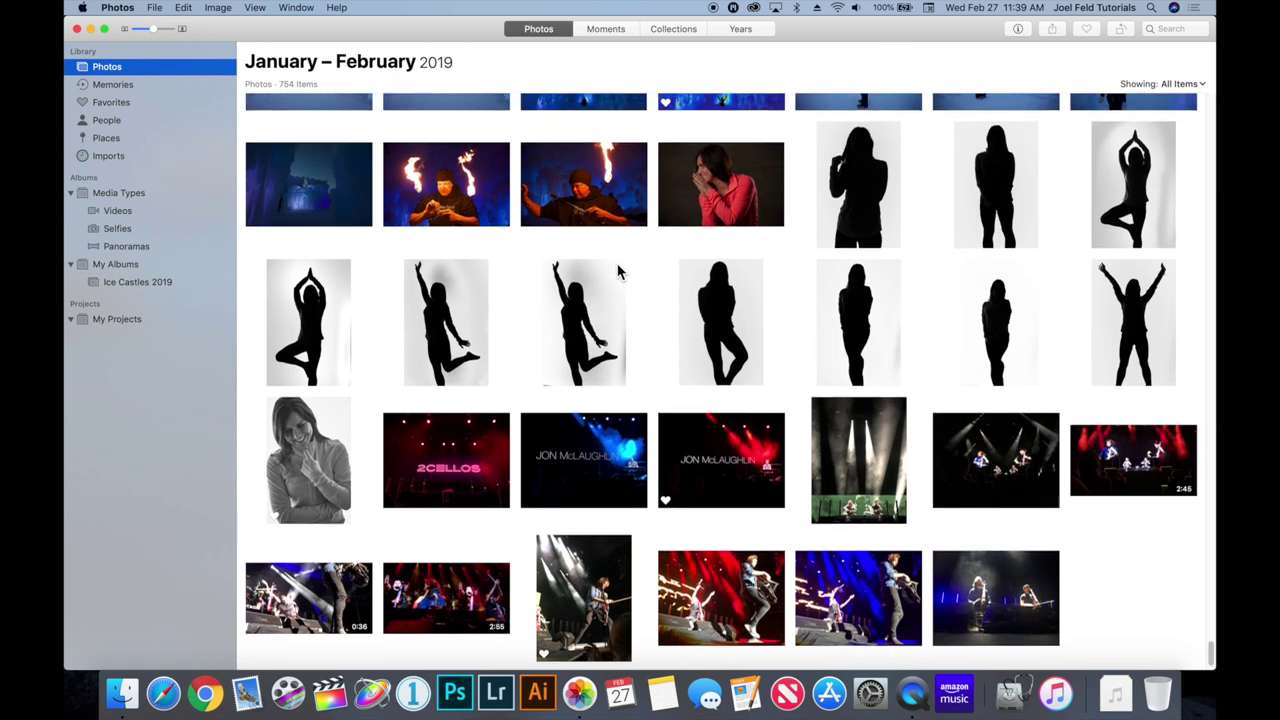
scroll(618, 270, "up", 3)
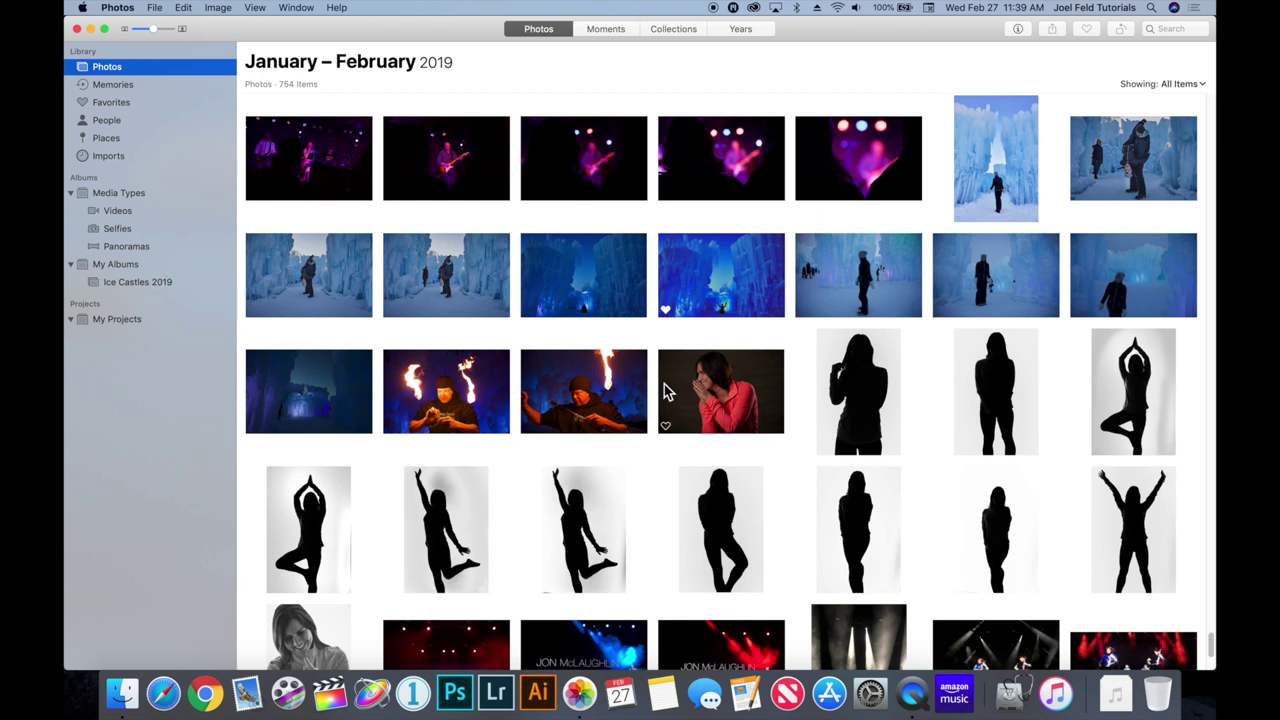
left_click(703, 397)
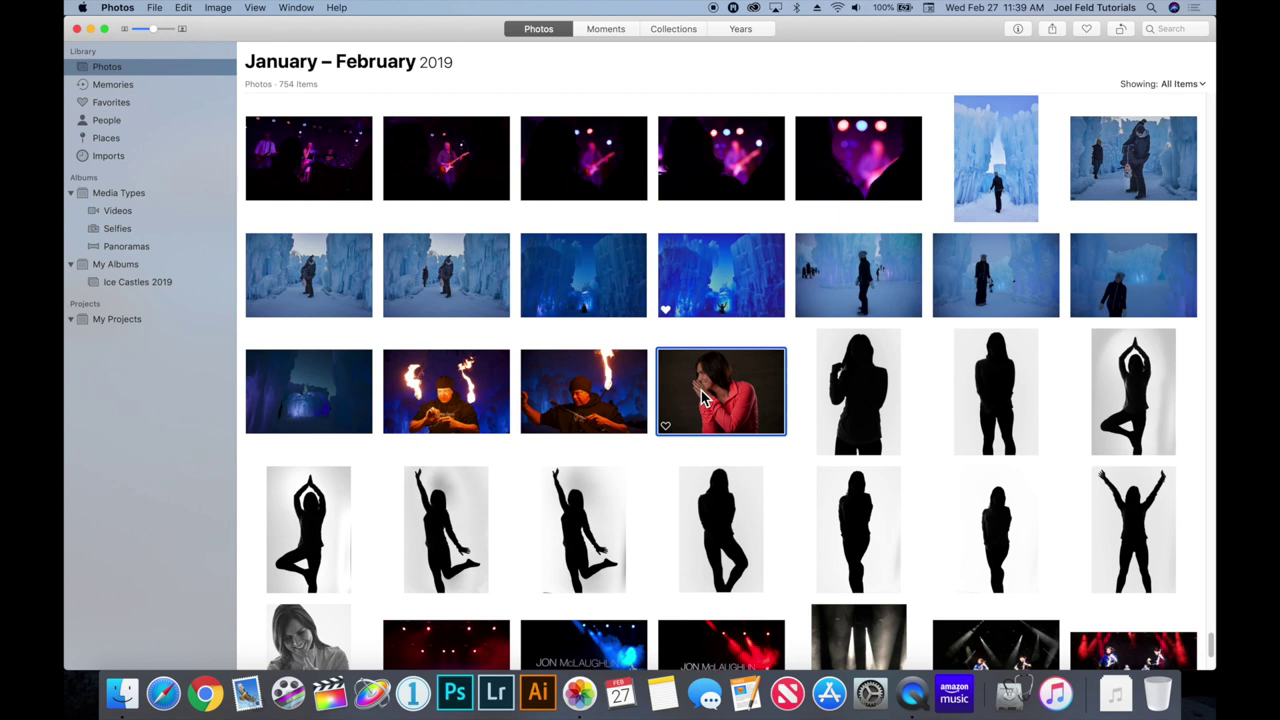
left_click(593, 392)
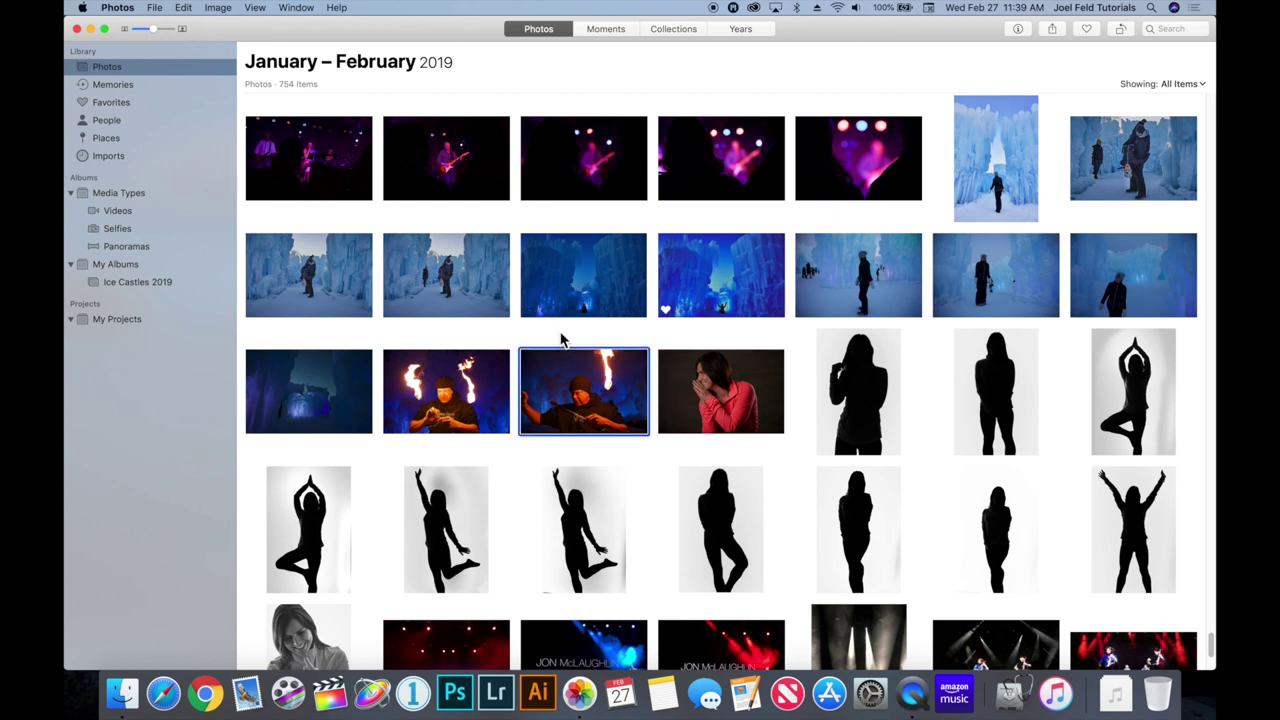
left_click_drag(571, 388, 182, 287)
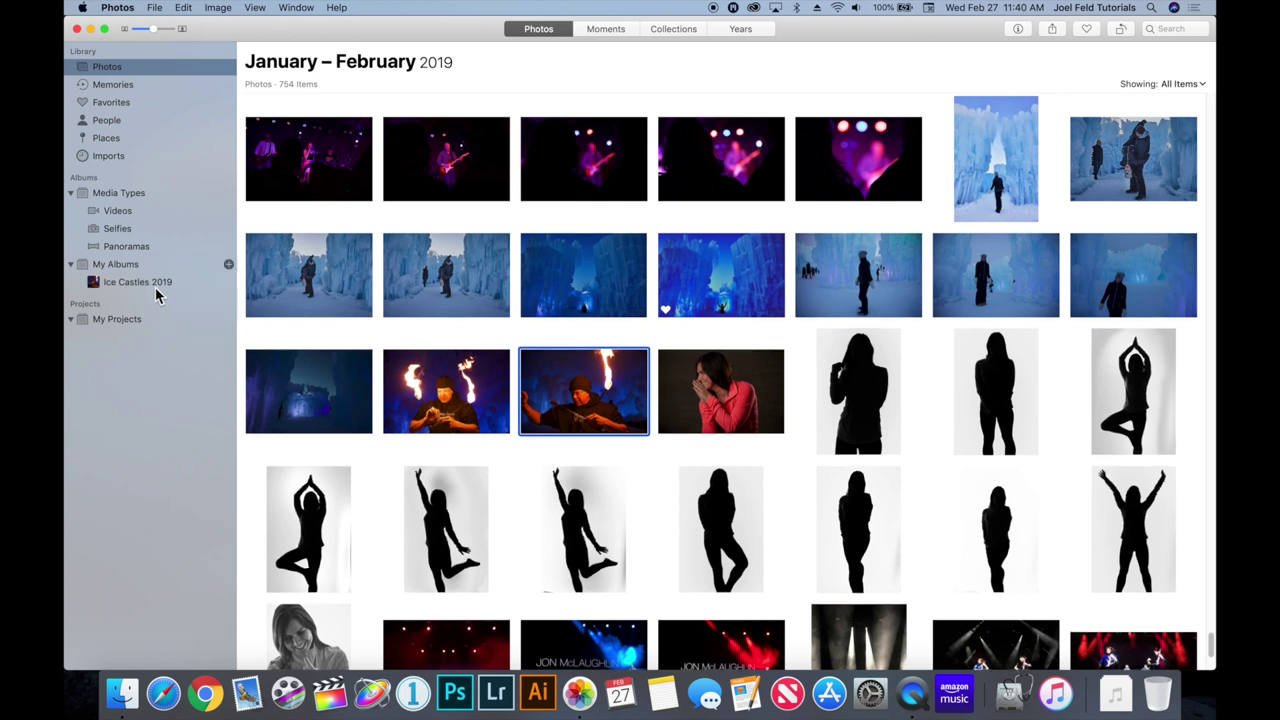
left_click(155, 287)
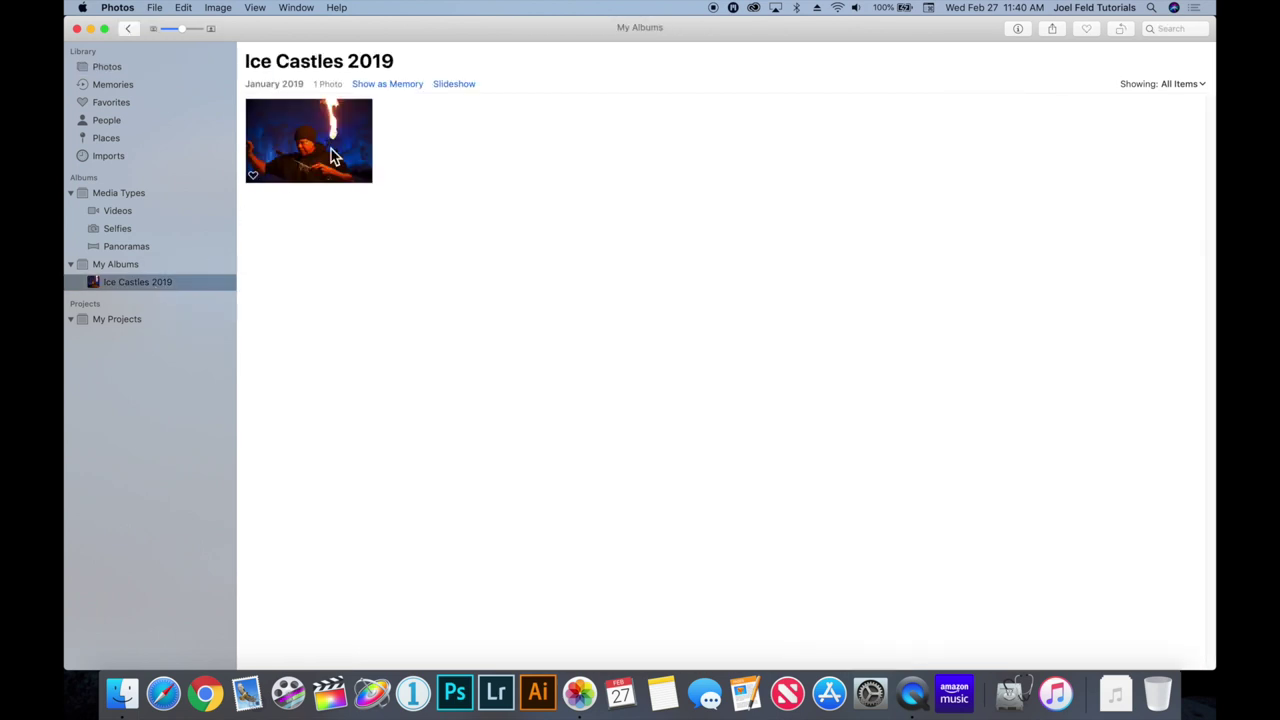
left_click(122, 72)
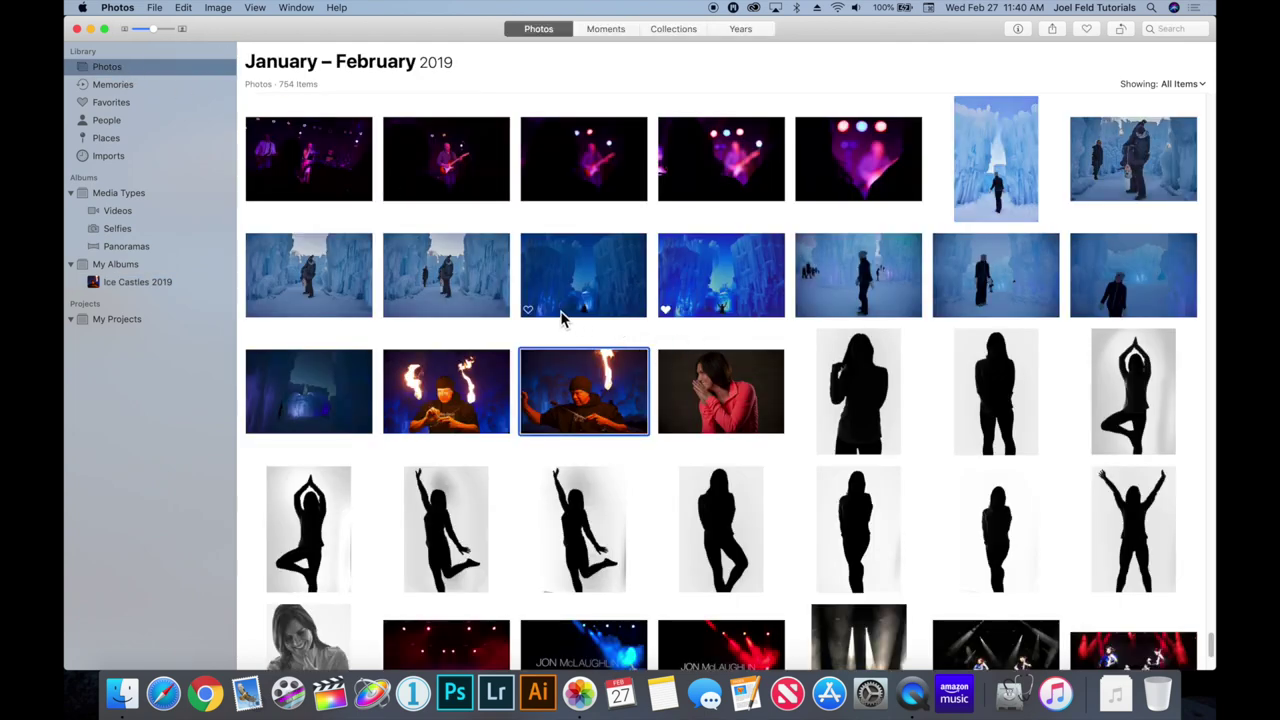
left_click(490, 377)
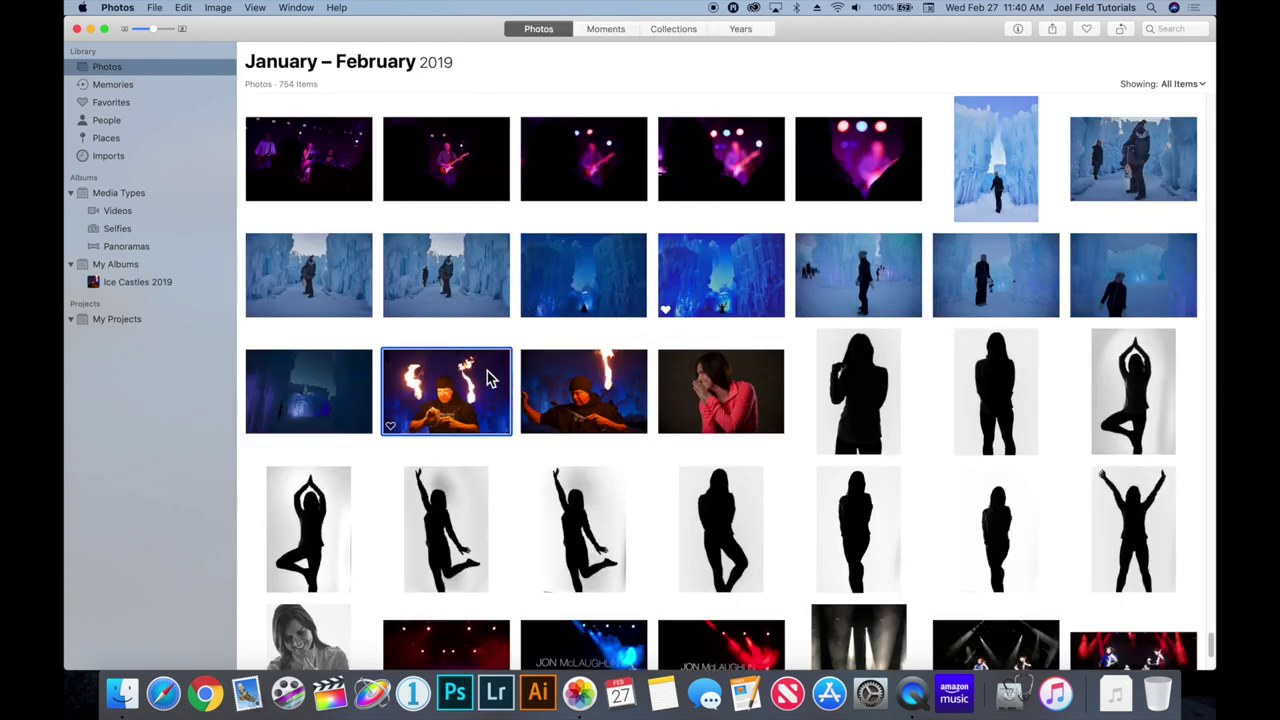
left_click(335, 380, "super")
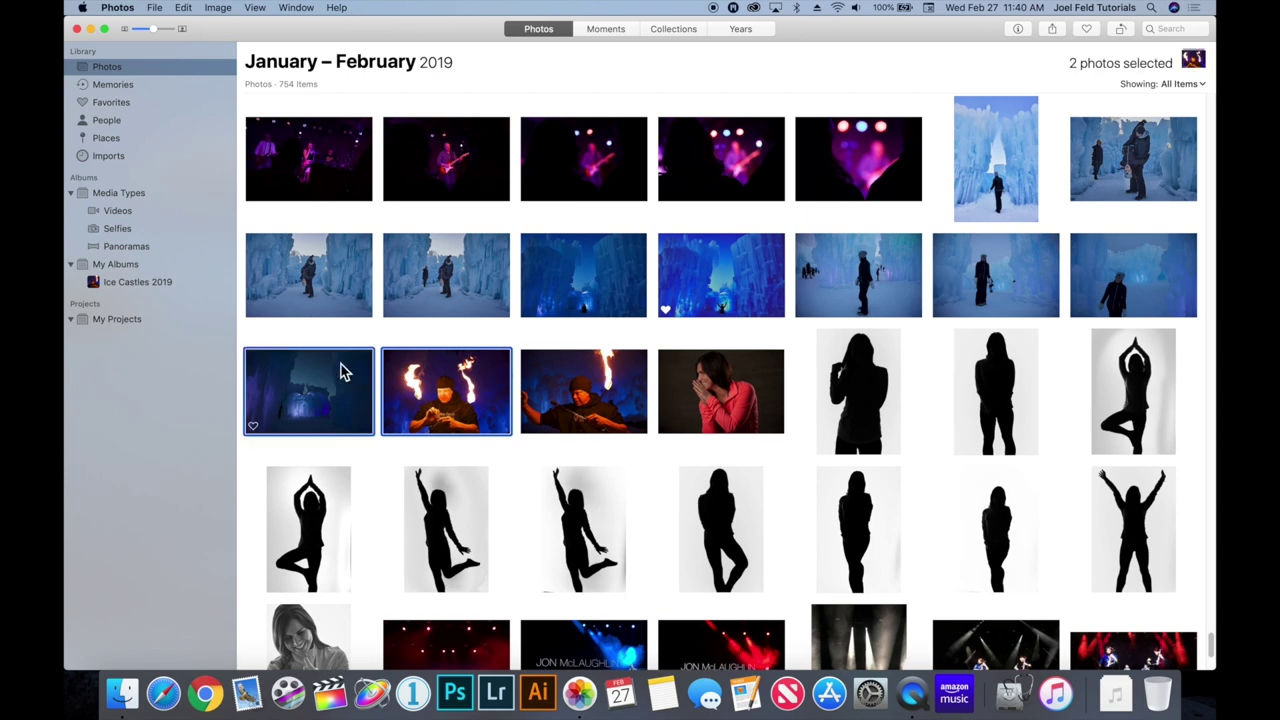
left_click(1018, 130, "super")
left_click(1125, 180, "super")
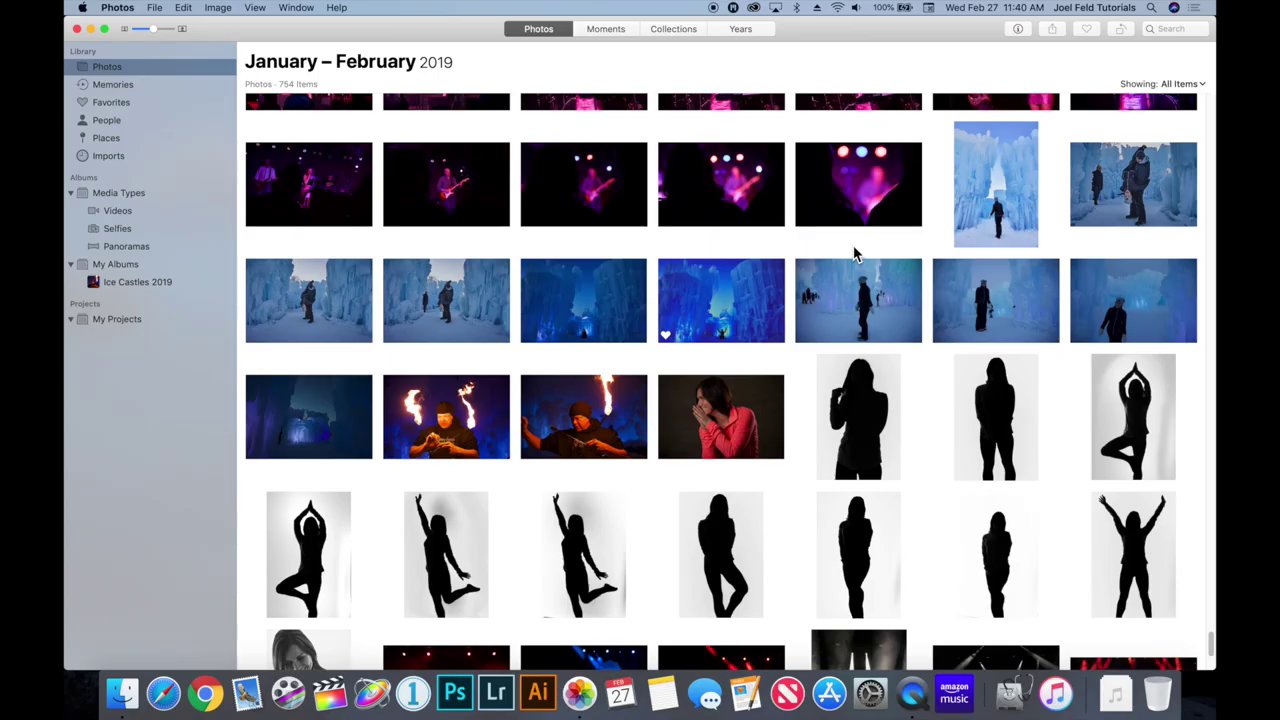
Add four non-adjacent January ice castle photos, including the favorited one, to the Ice Castles 2019 album together, check the album, and return to the library.
left_click(716, 302)
left_click(490, 296, "super")
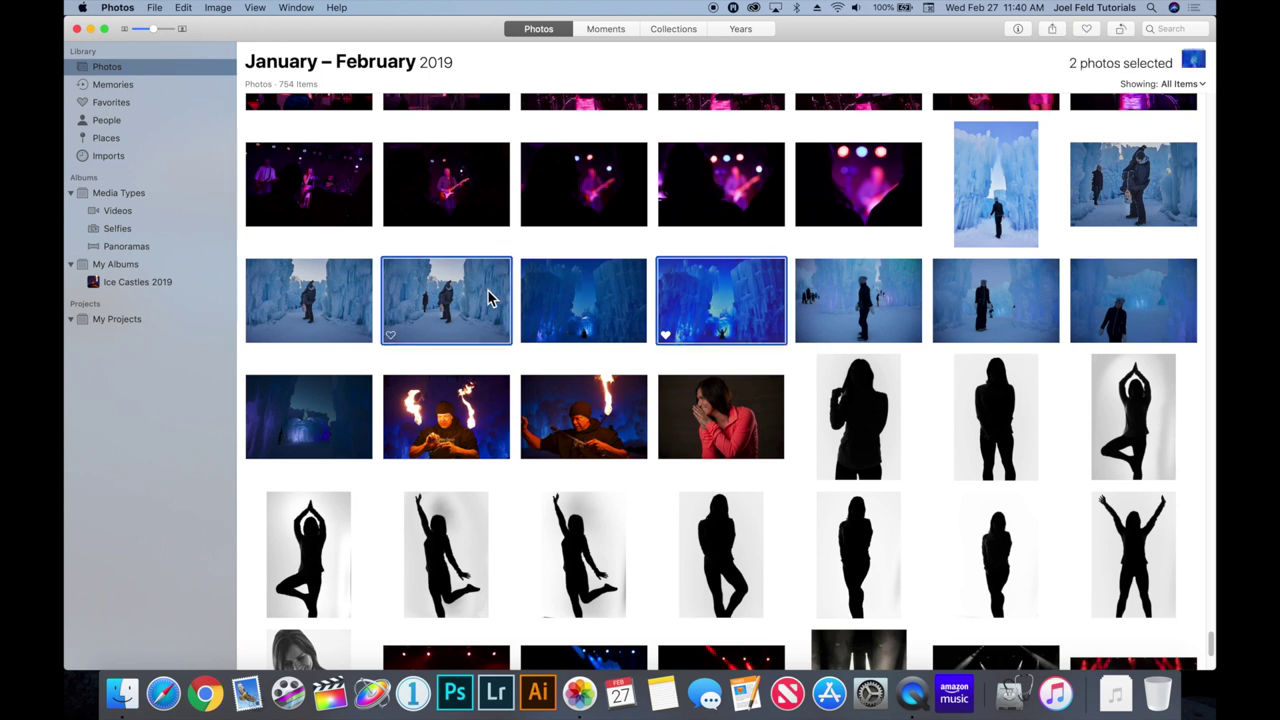
left_click(626, 425, "super")
left_click(977, 316, "super")
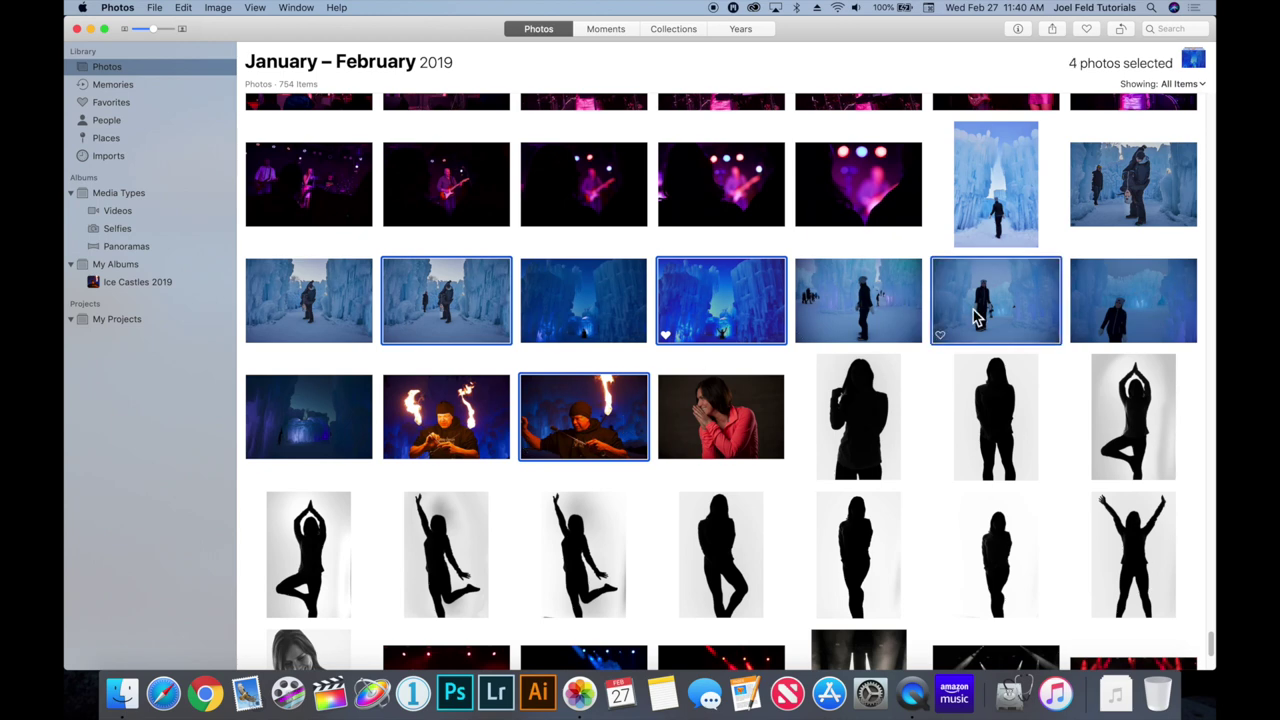
left_click_drag(462, 287, 145, 285)
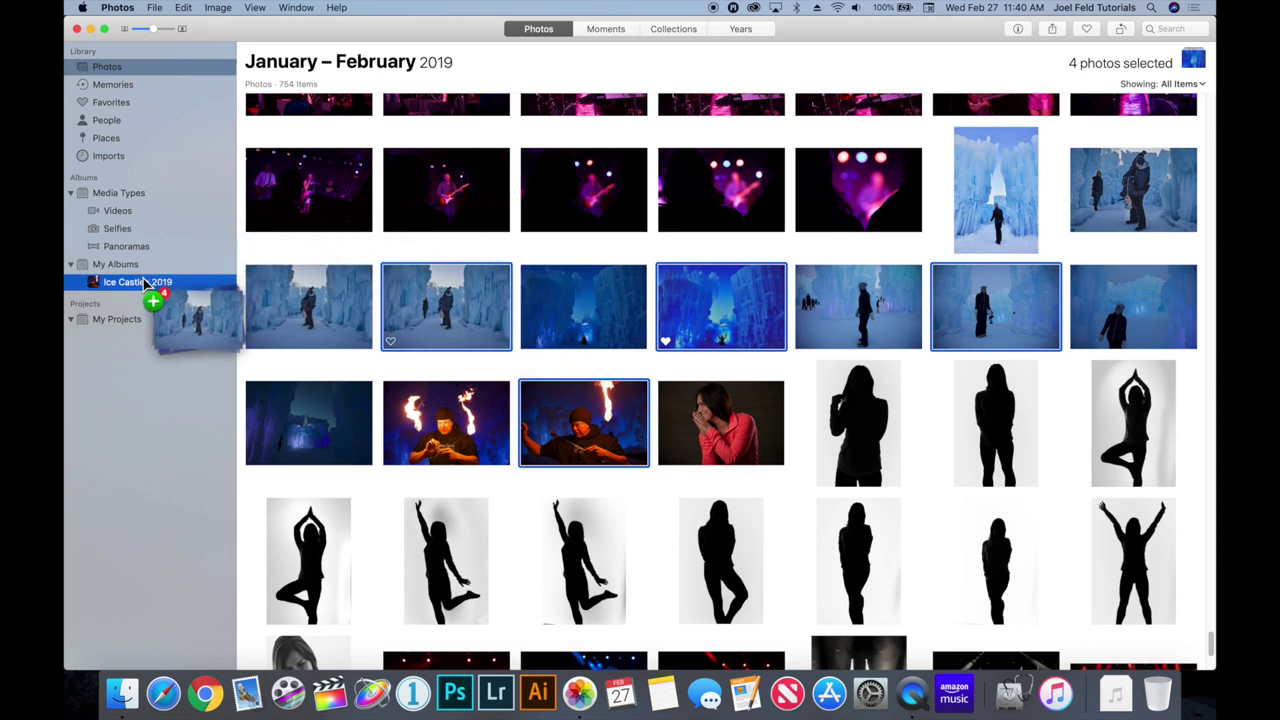
left_click_drag(145, 285, 145, 283)
left_click(145, 283)
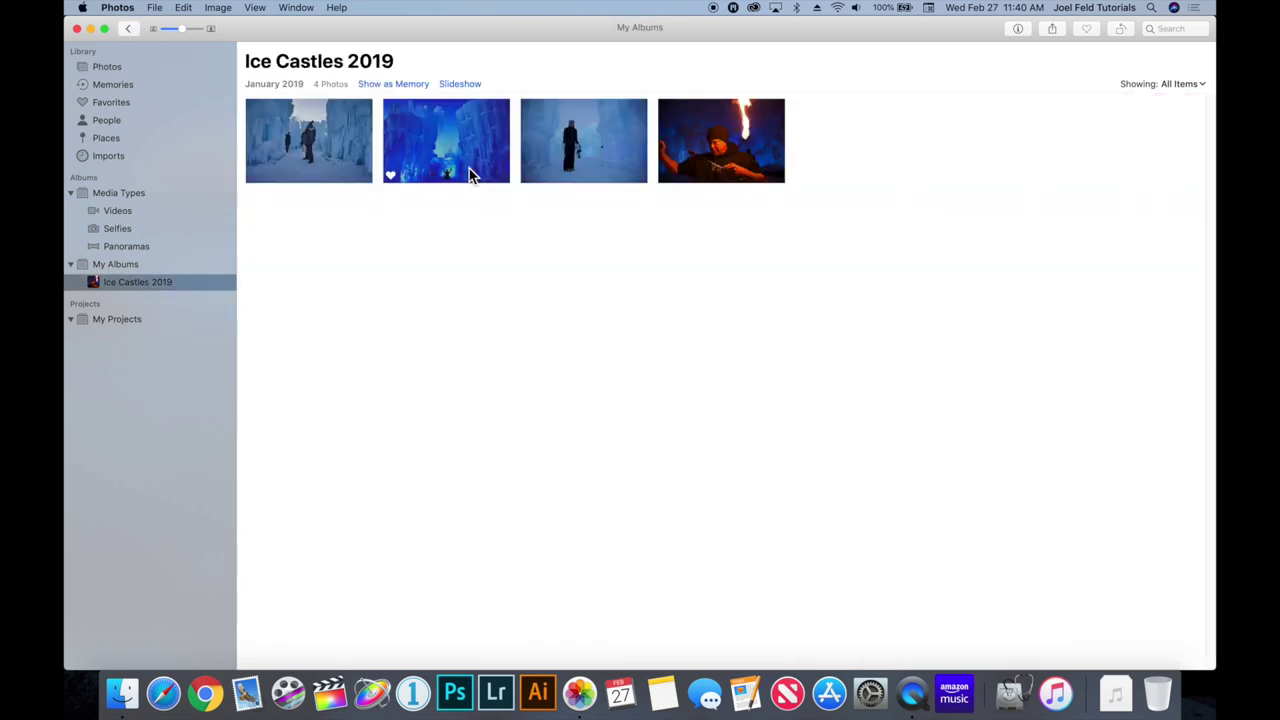
left_click(104, 67)
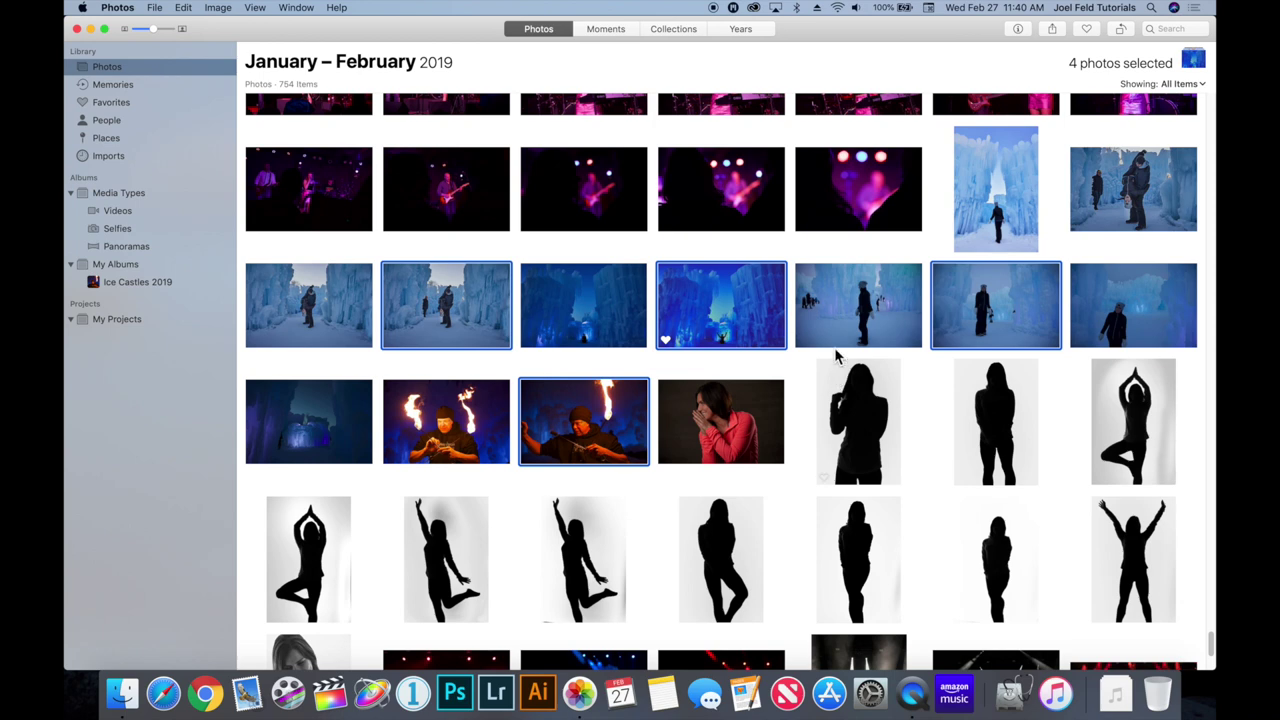
Add the continuous range from the upright ice castle photo through the single-flame performer photo to Ice Castles 2019, check the album, and return to the library.
left_click(893, 255)
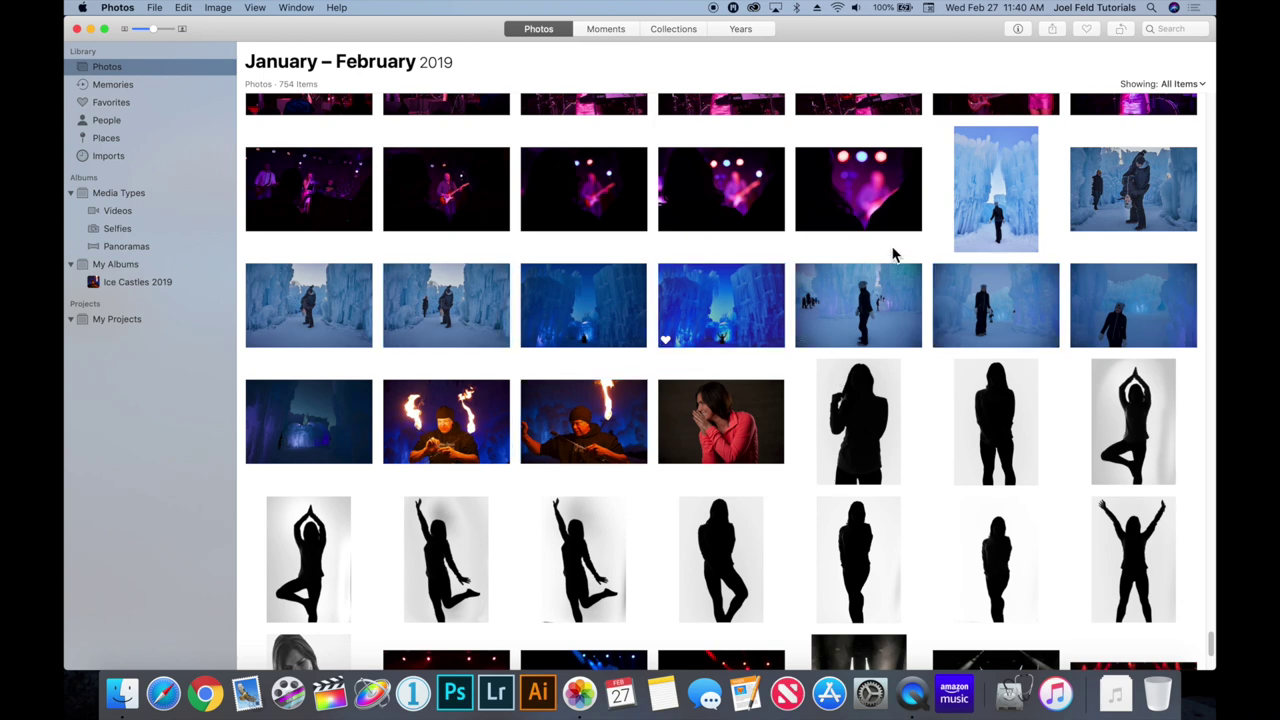
left_click(990, 182)
left_click(580, 425)
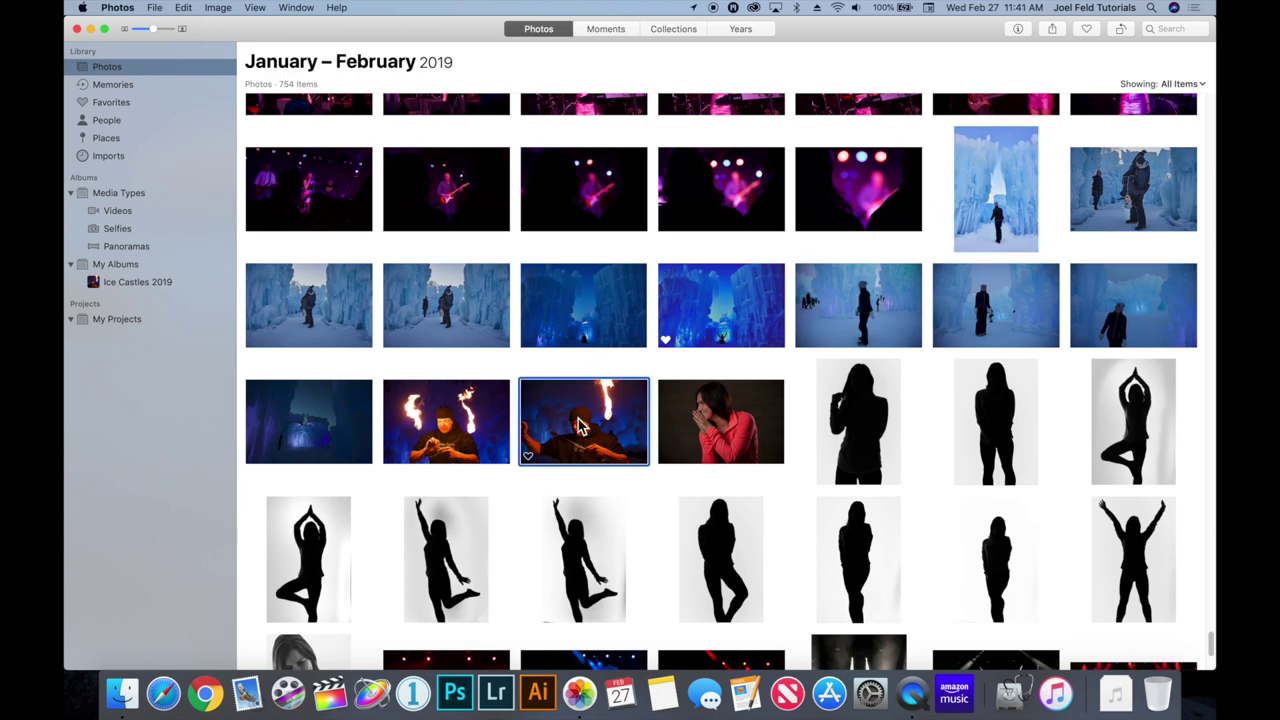
left_click(990, 195)
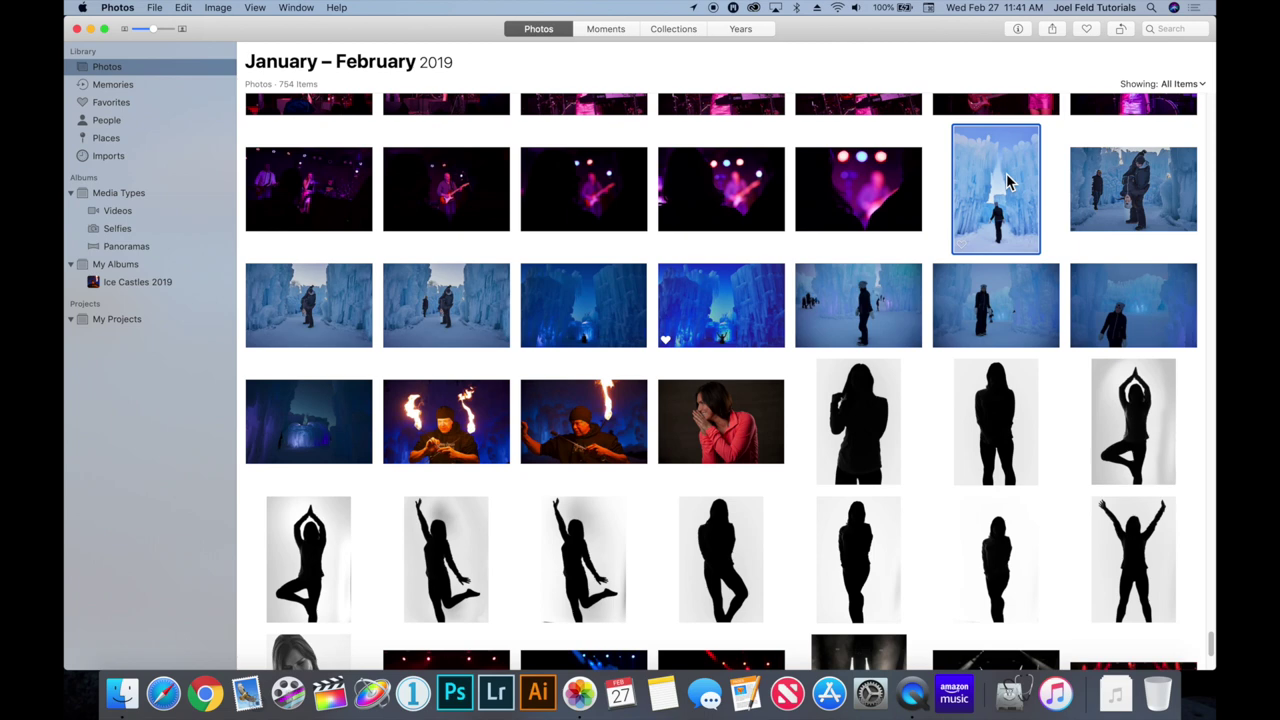
left_click(578, 425, "shift")
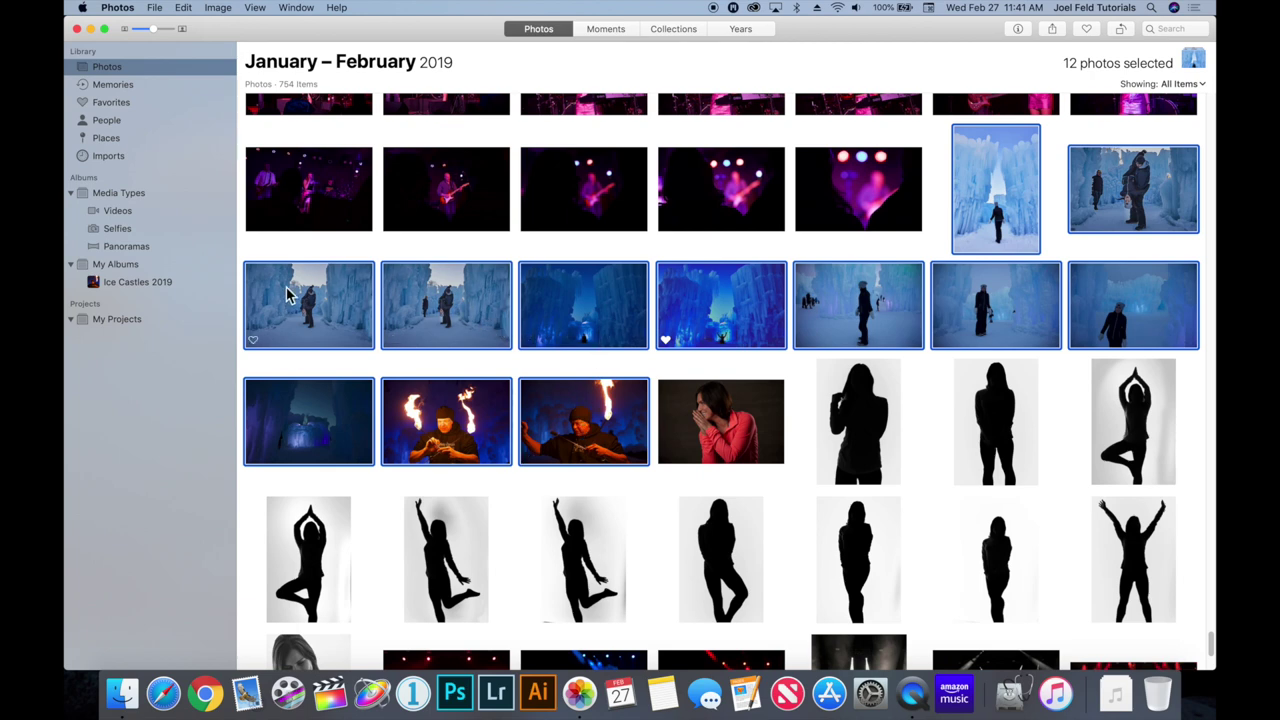
left_click_drag(287, 295, 165, 288)
left_click(137, 282)
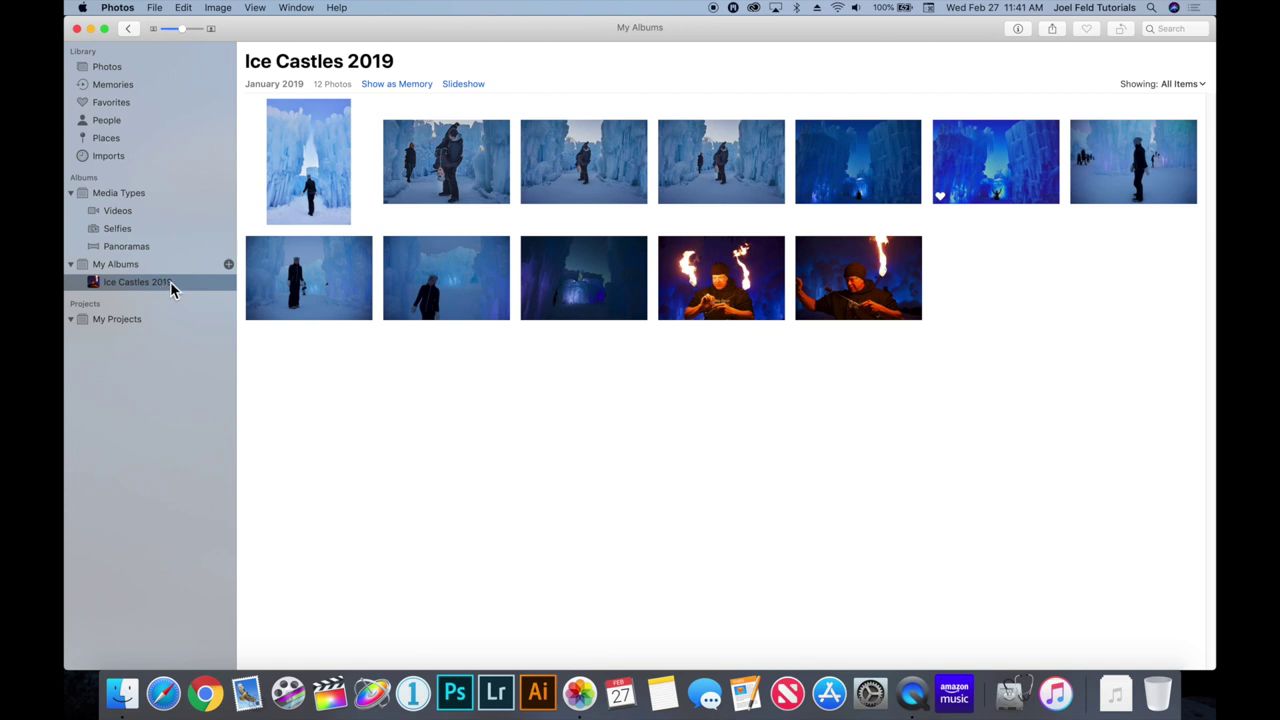
left_click(110, 68)
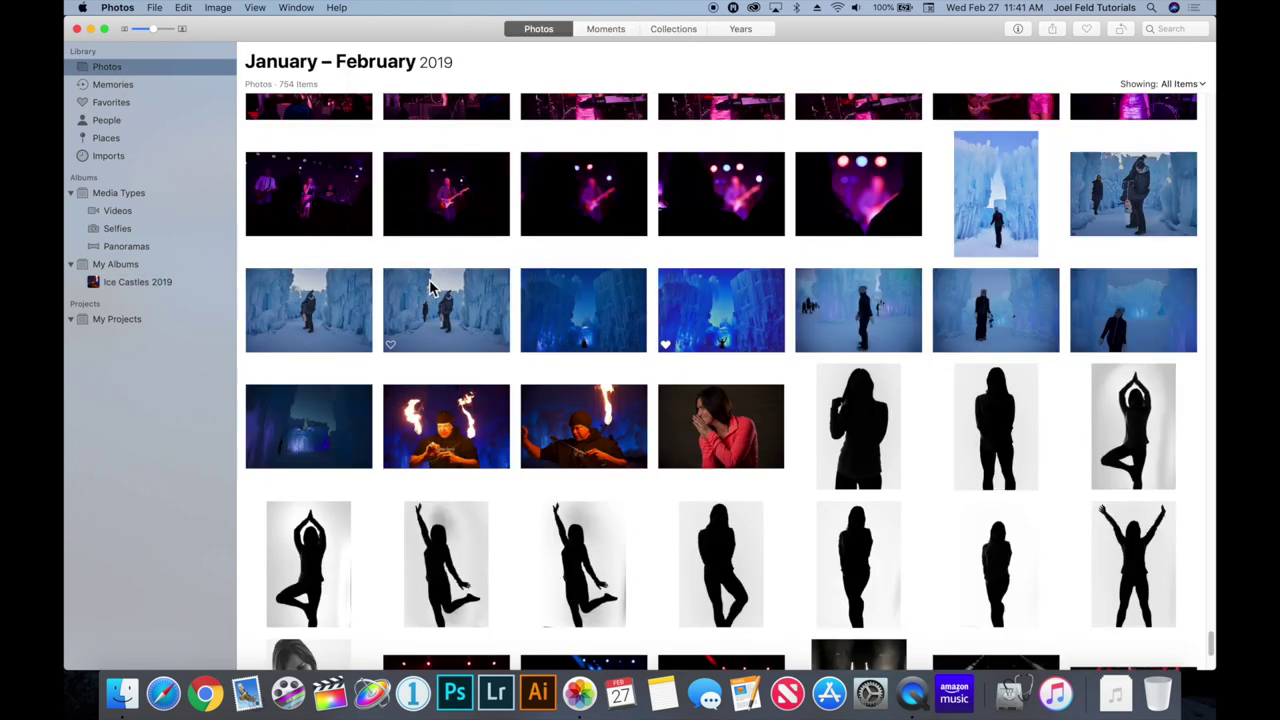
Try to add an ice castle photo already in Ice Castles 2019 to that album again, and check the album.
left_click_drag(428, 312, 160, 287)
left_click(159, 285)
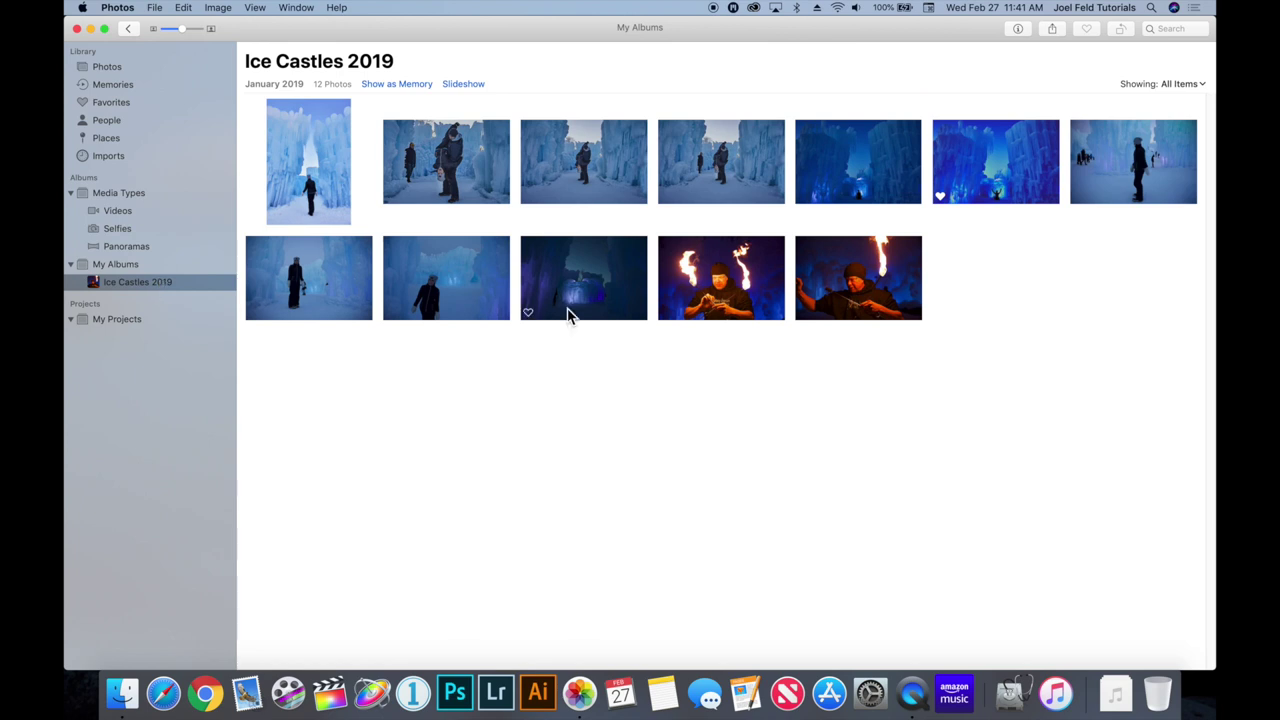
Remove the two fire performer photos from the Ice Castles 2019 album and return to the full photo library.
left_click(893, 287)
key("Delete")
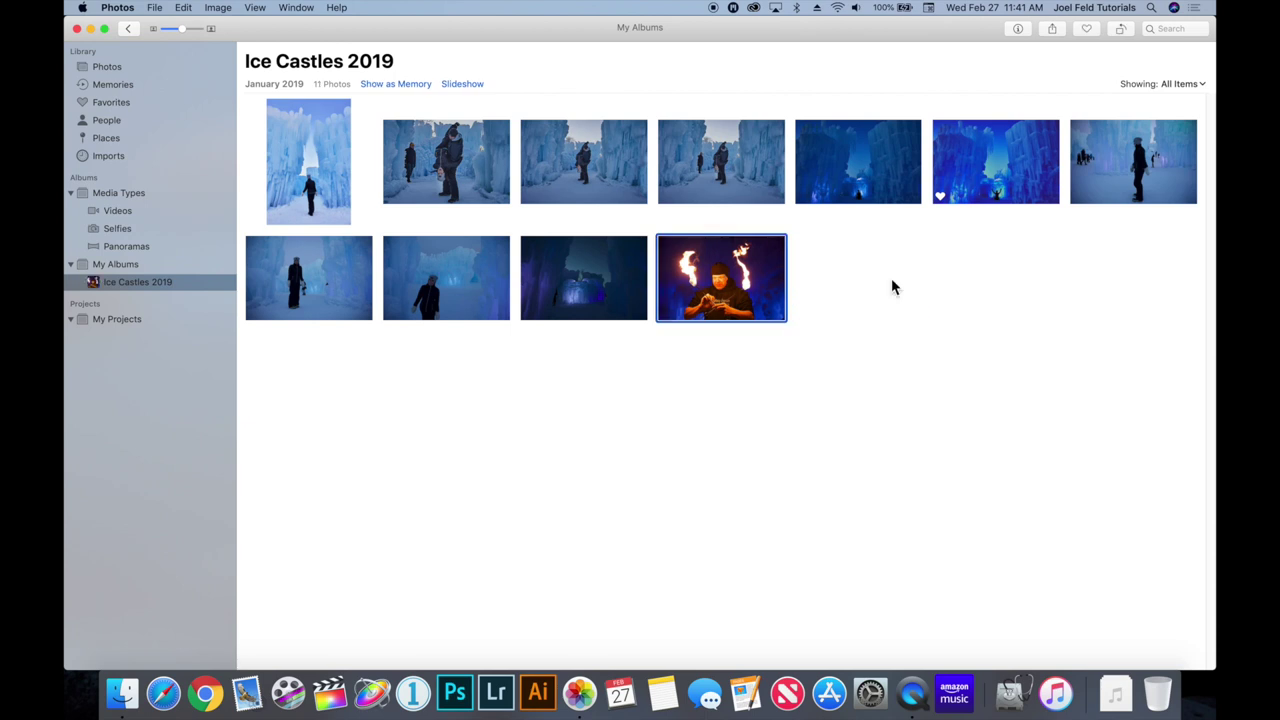
key("Delete")
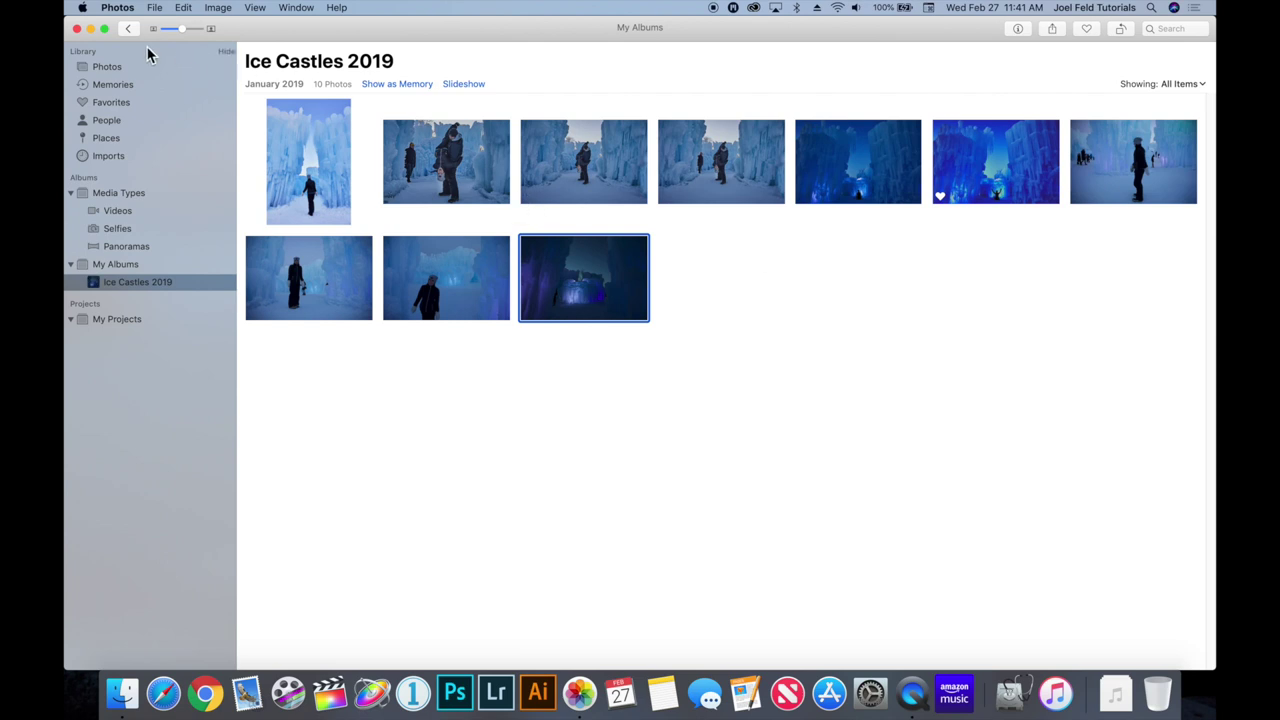
left_click(107, 72)
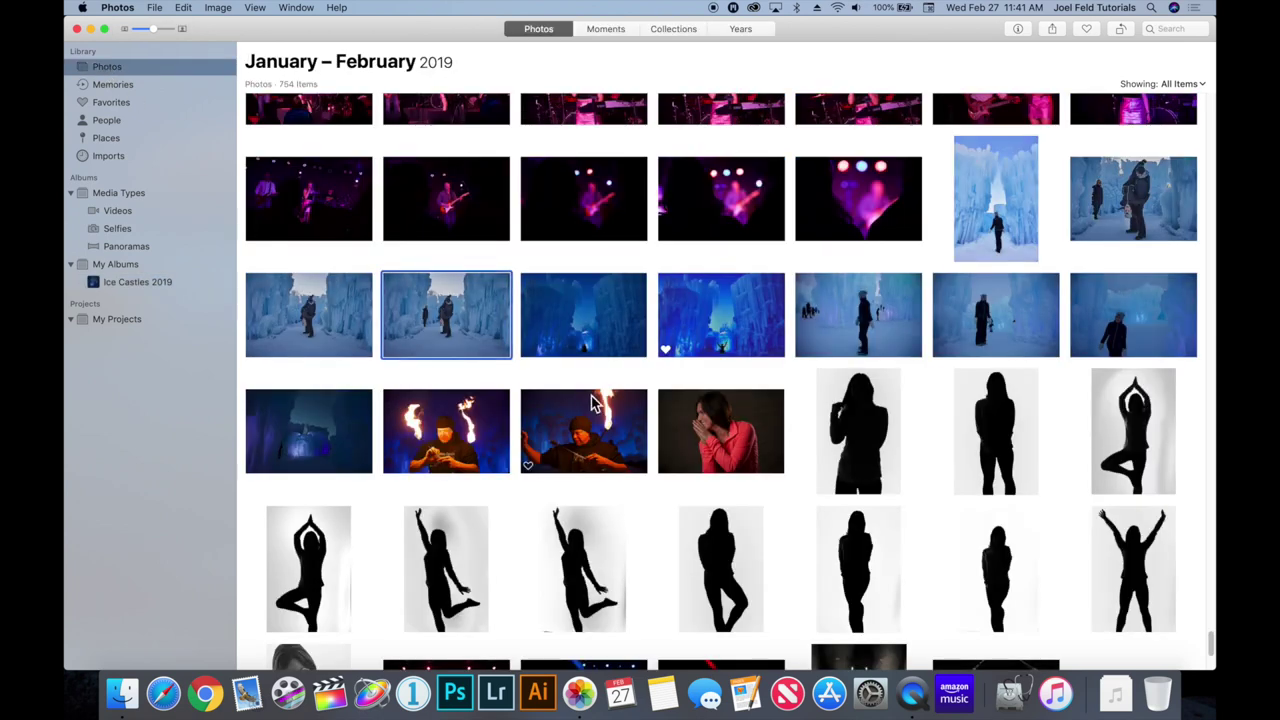
Add both fire performer photos from the library back to the Ice Castles 2019 album together.
left_click(590, 448)
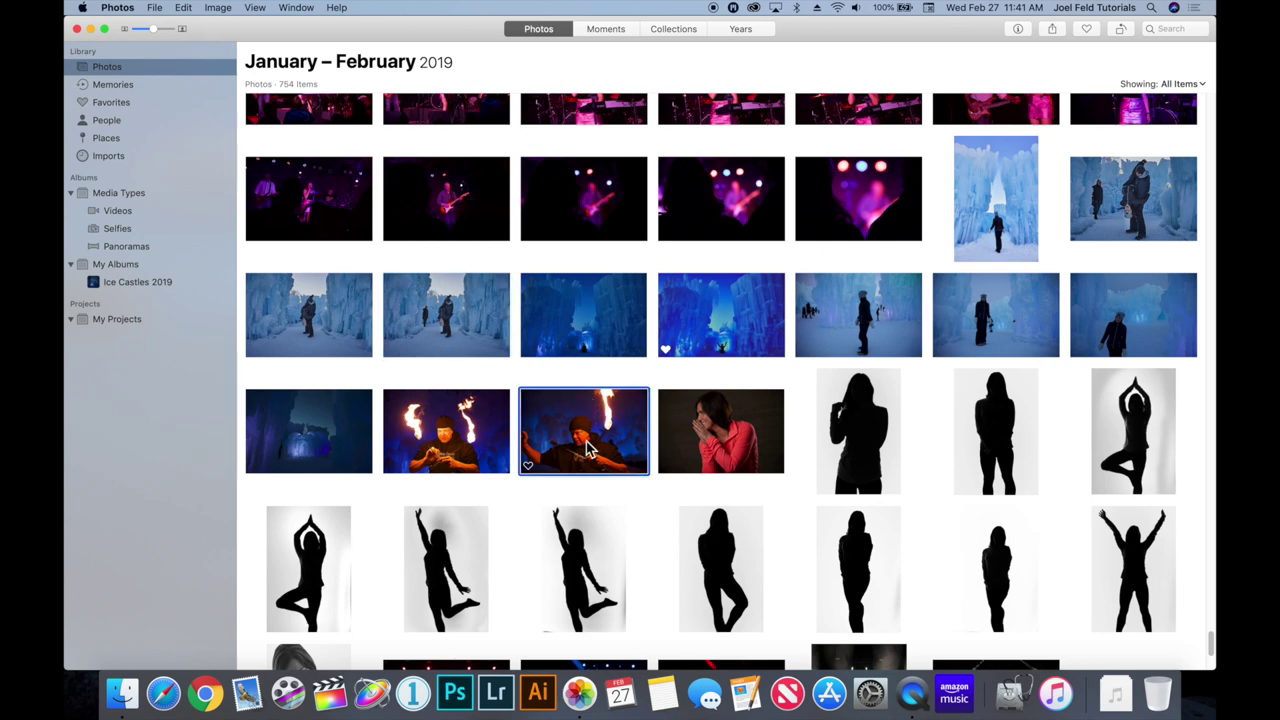
left_click(468, 430, "super")
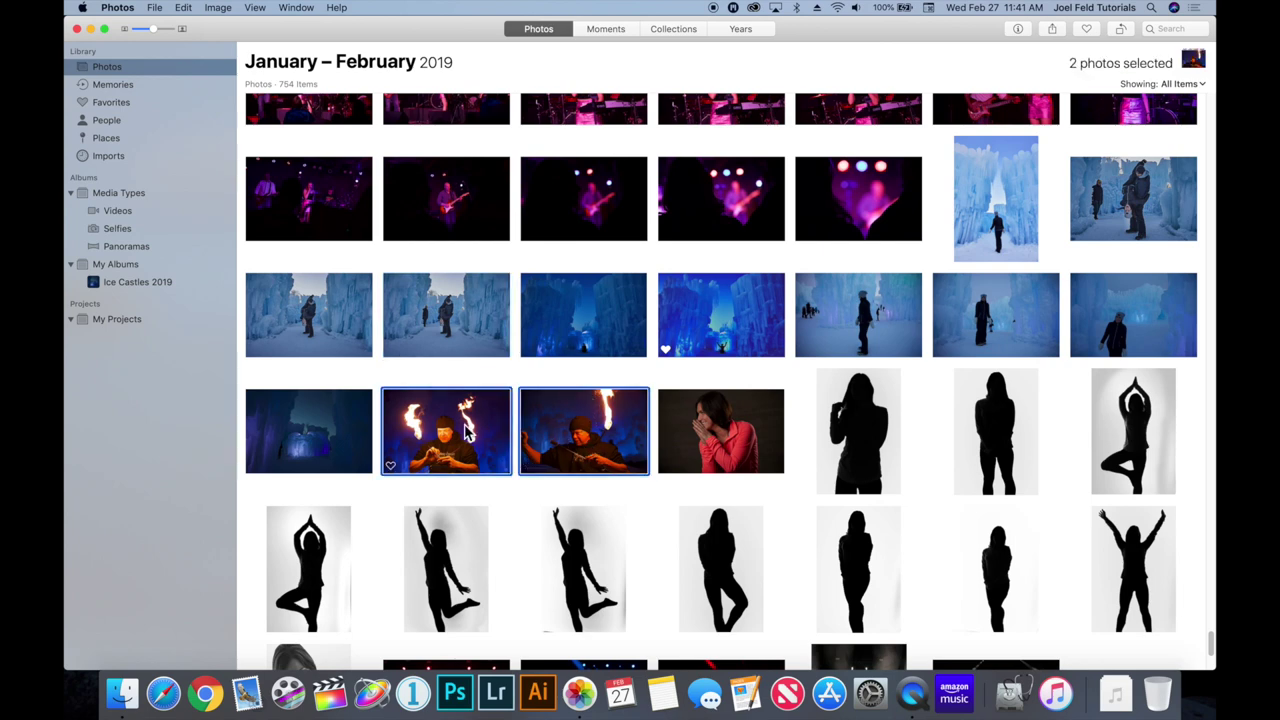
left_click_drag(468, 430, 162, 285)
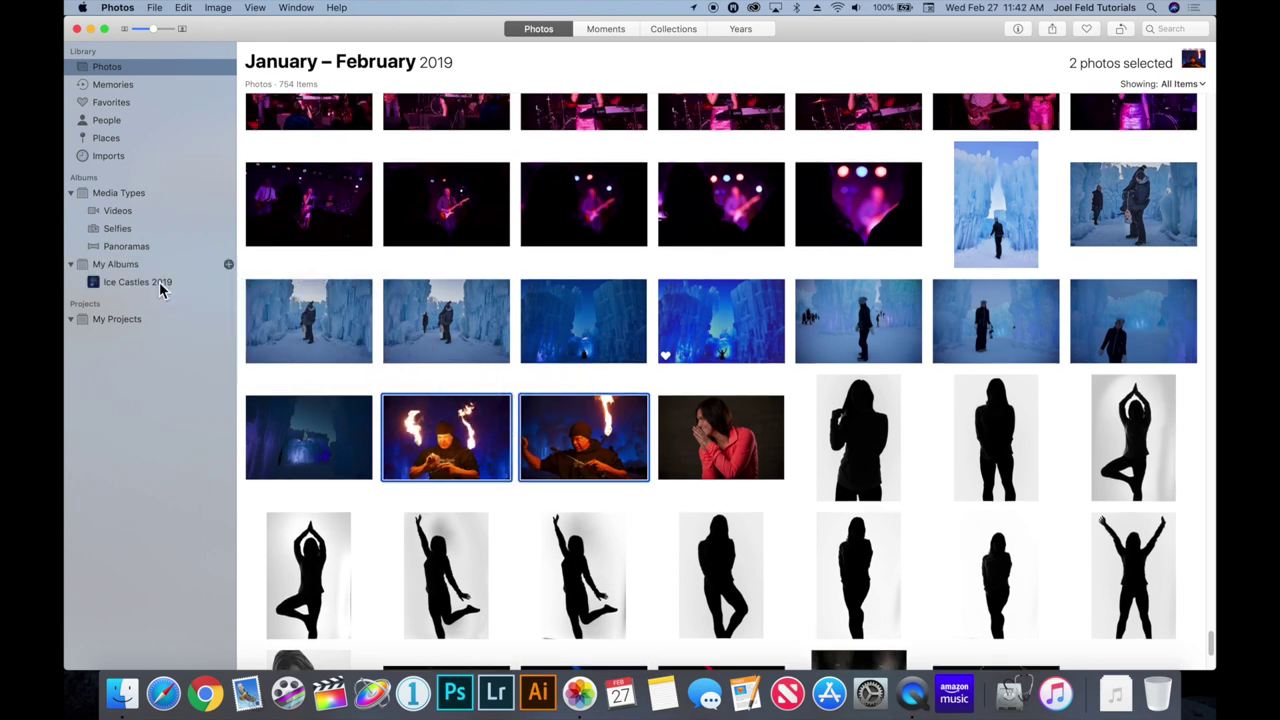
Create an album named "Zoe The Band" from the continuous January concert range, first purple phone-screen shot through the blurred guitarist under three round lights.
scroll(405, 343, "up", 3)
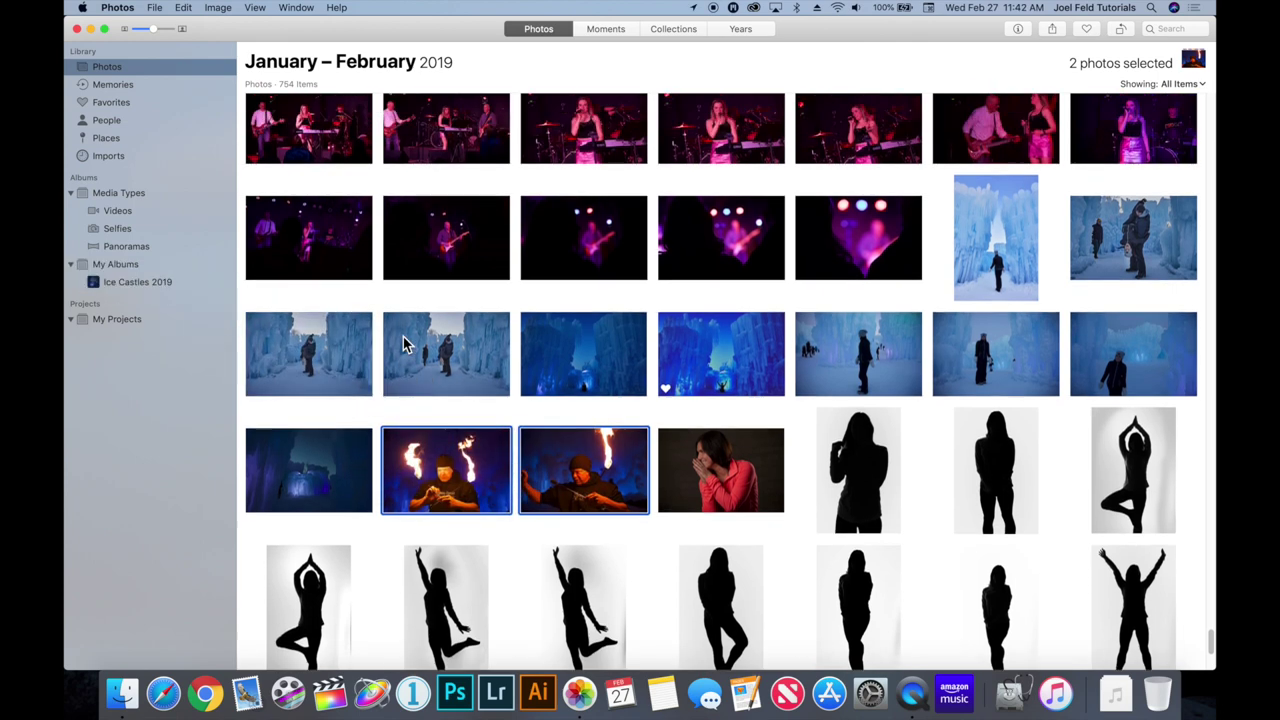
scroll(405, 343, "up", 2)
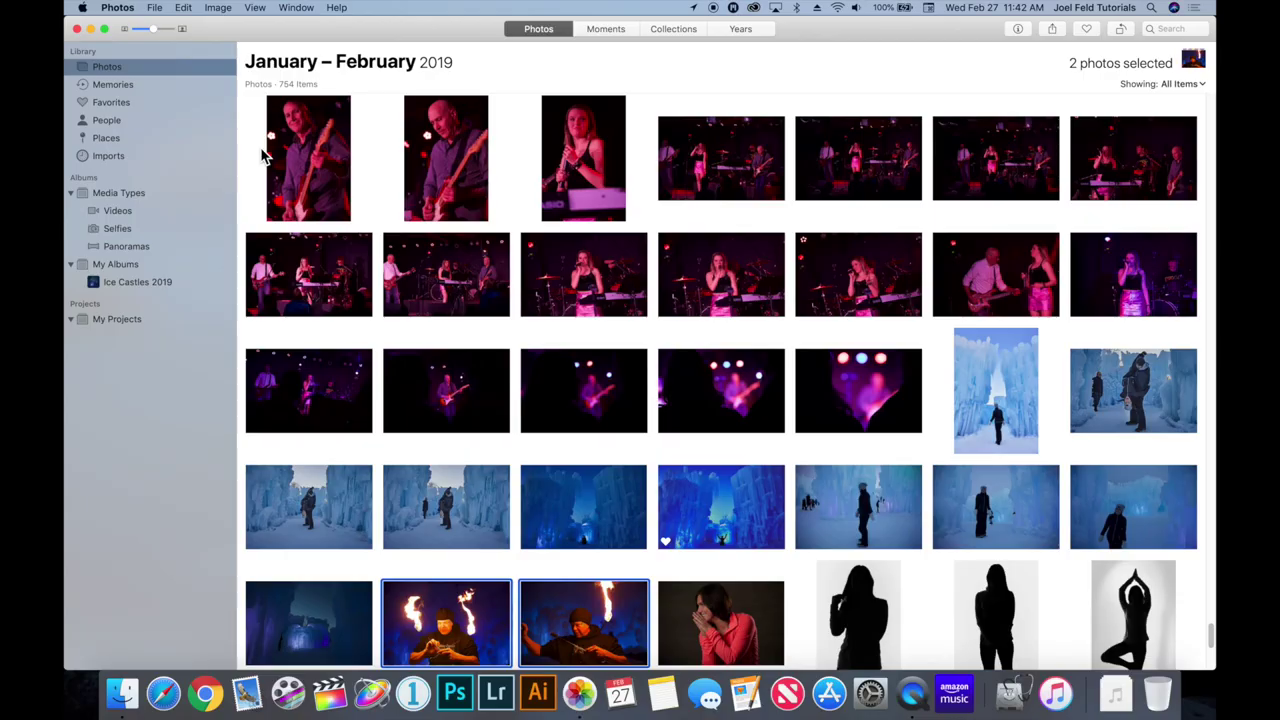
scroll(424, 209, "up", 2)
scroll(424, 209, "up", 1)
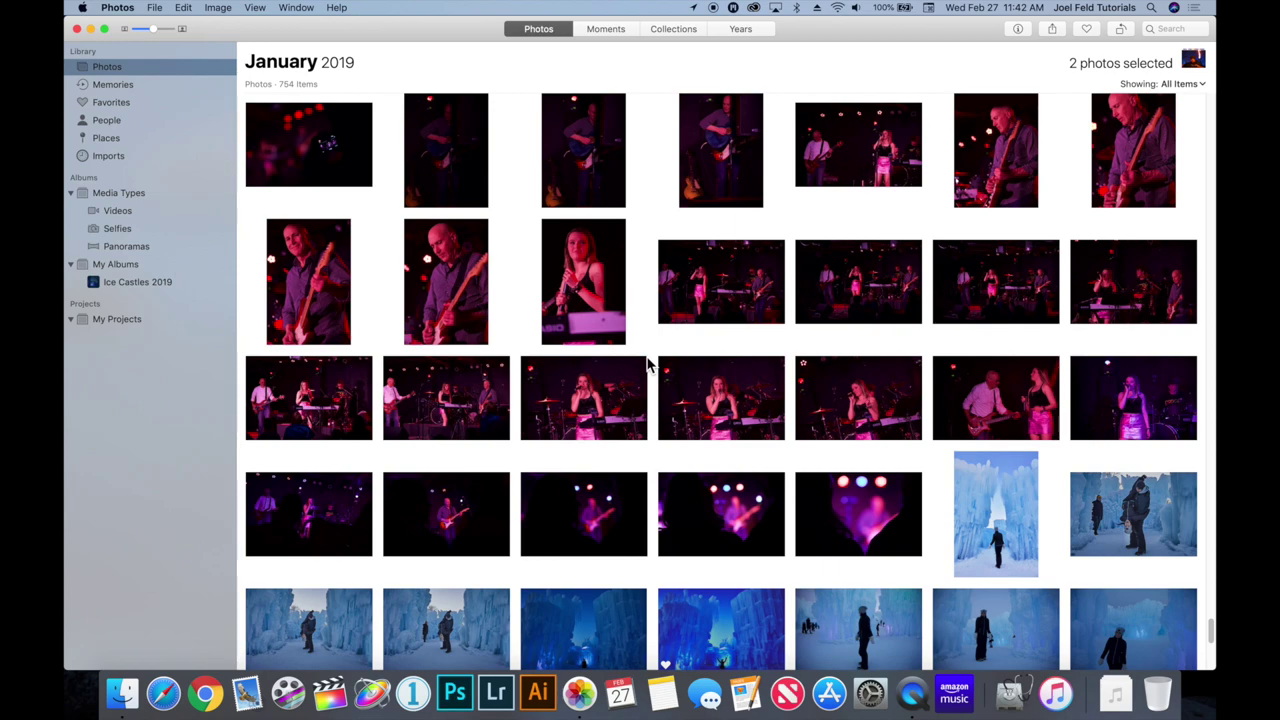
scroll(858, 410, "up", 3)
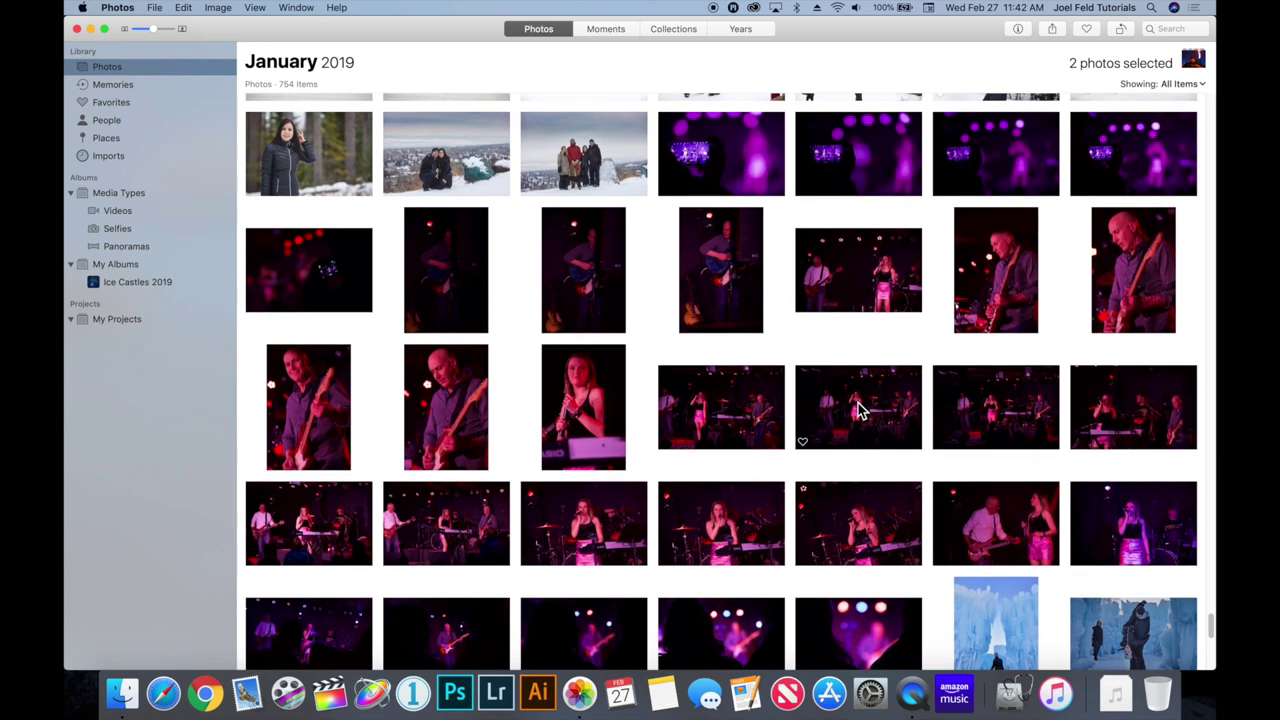
scroll(858, 403, "up", 2)
scroll(857, 409, "down", 3)
scroll(766, 180, "up", 2)
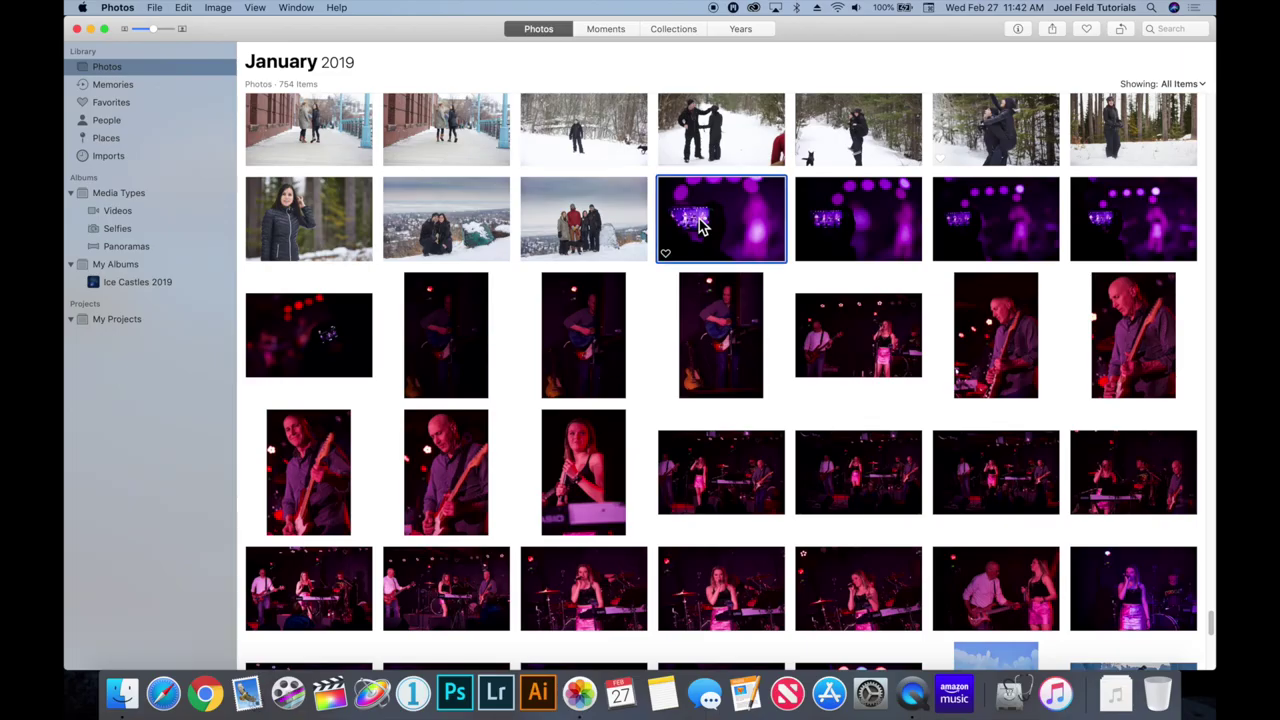
scroll(703, 228, "down", 5)
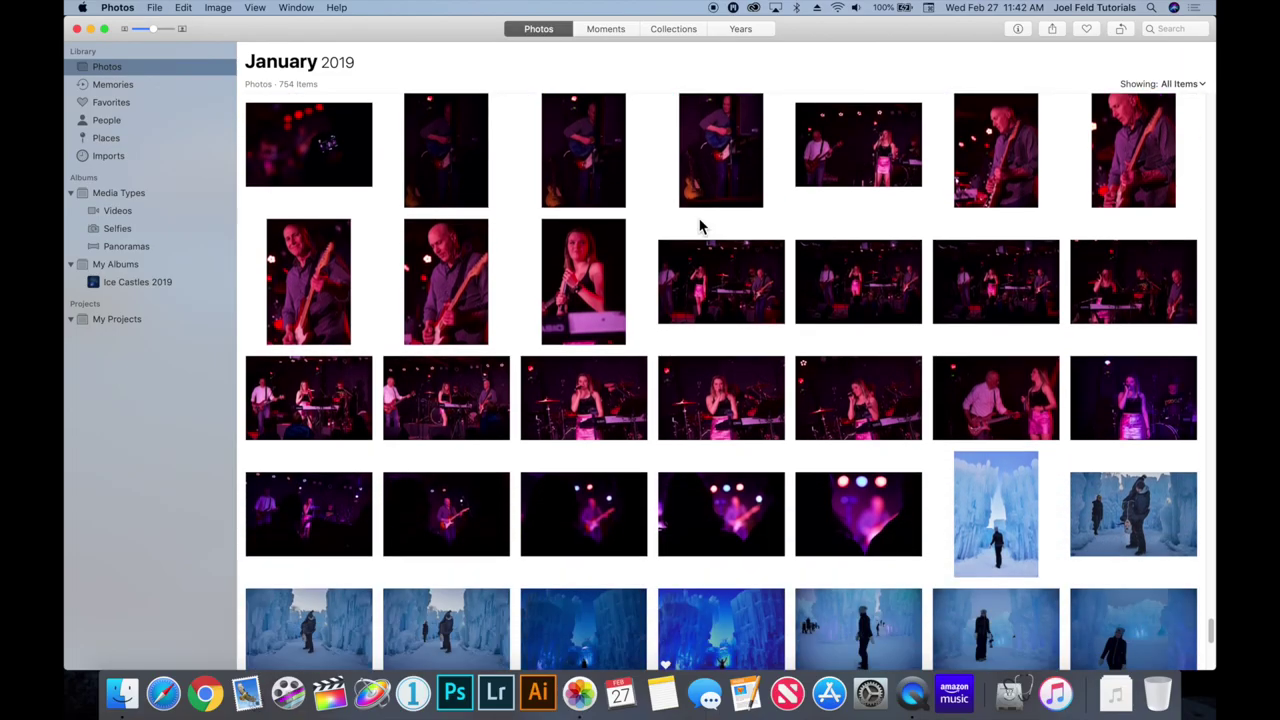
left_click(845, 507, "shift")
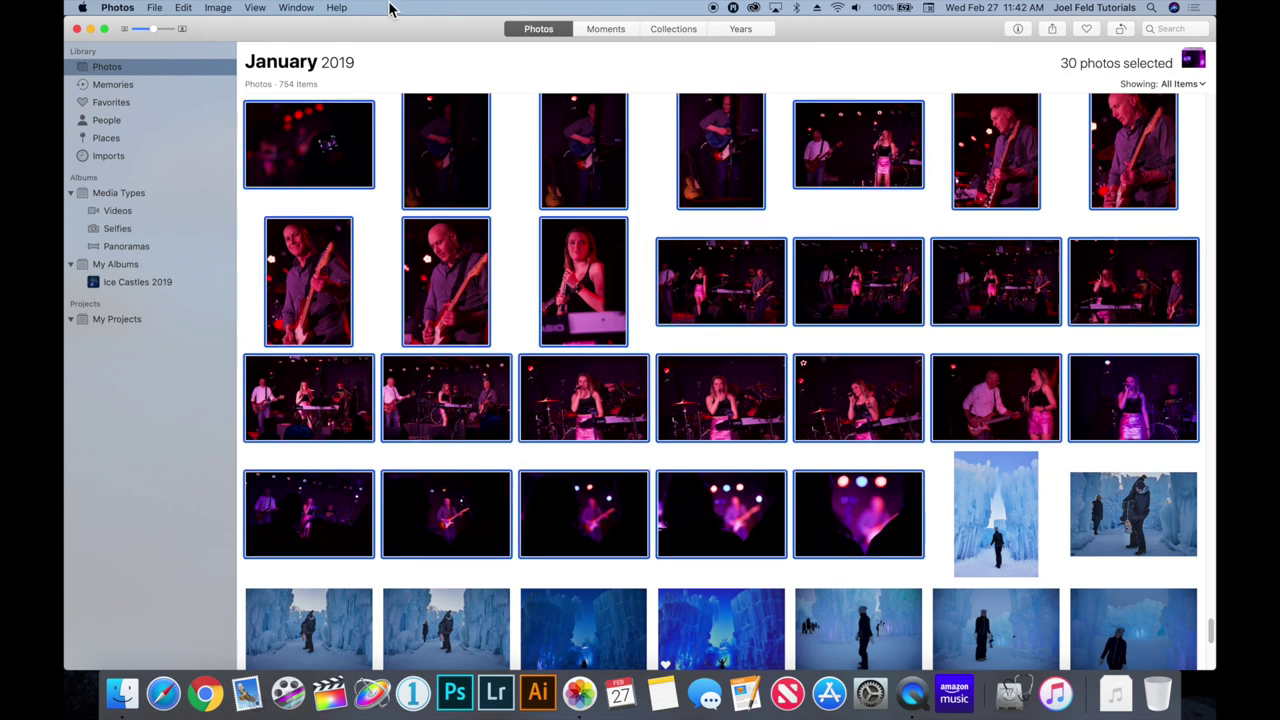
left_click(158, 8)
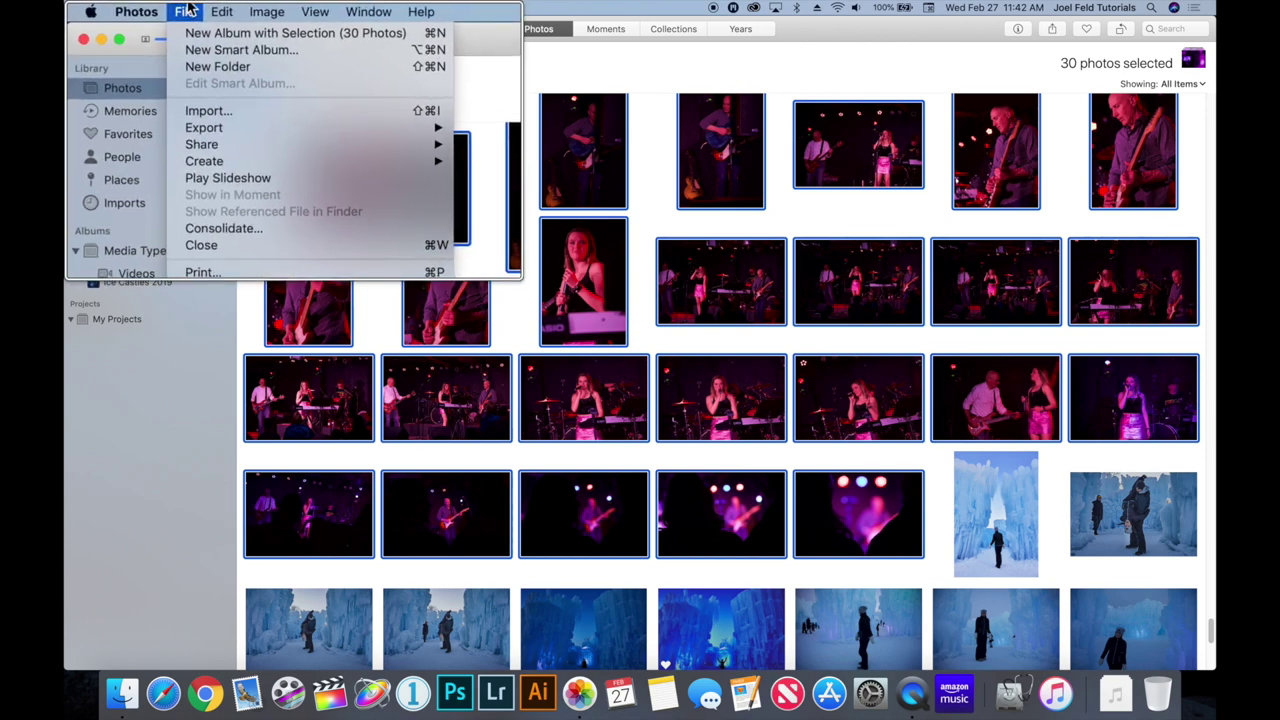
left_click(292, 42)
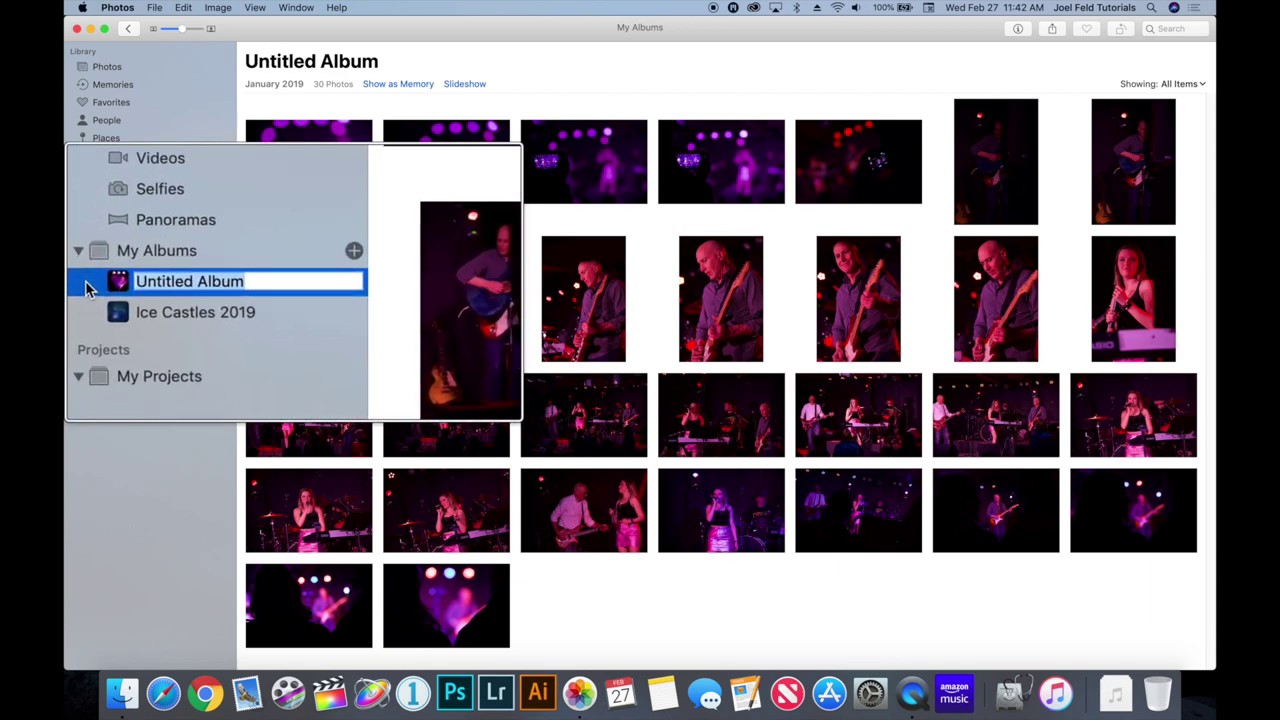
type("Zoe The ")
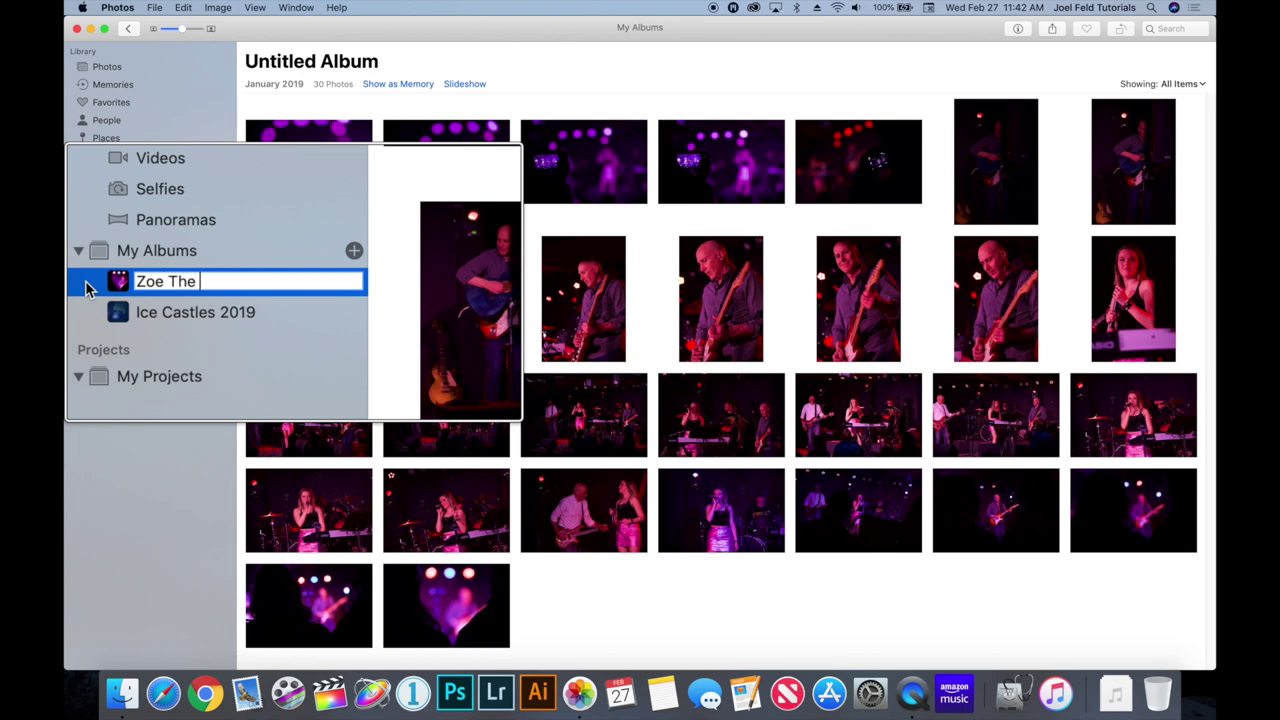
type("Band")
key("Return")
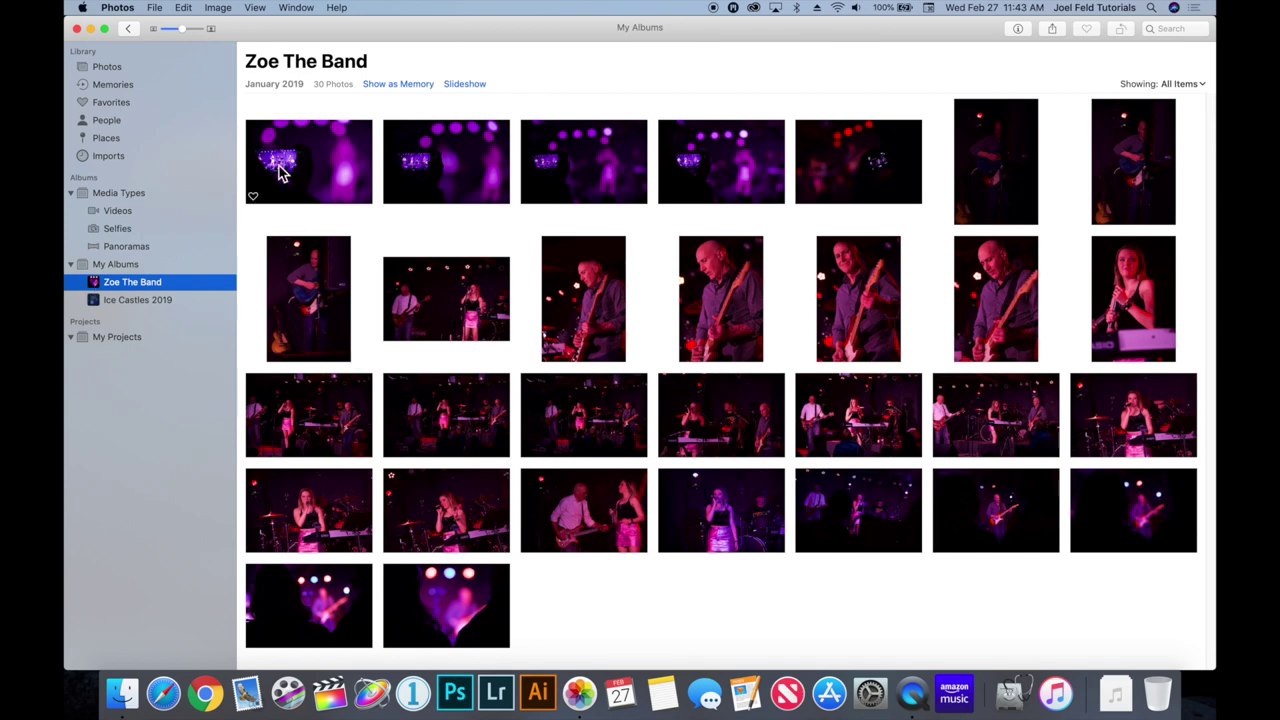
Check the Ice Castles 2019 album, and view the Zoe The Band album as a memory.
left_click(153, 301)
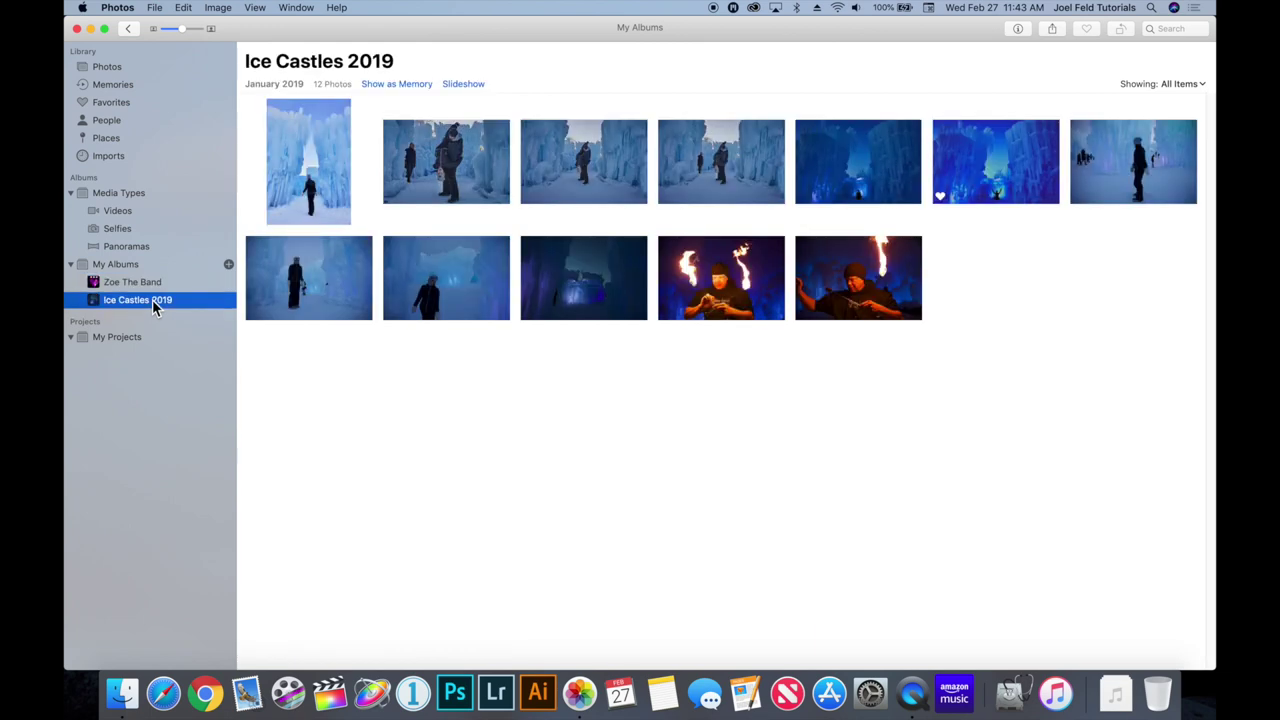
left_click(143, 287)
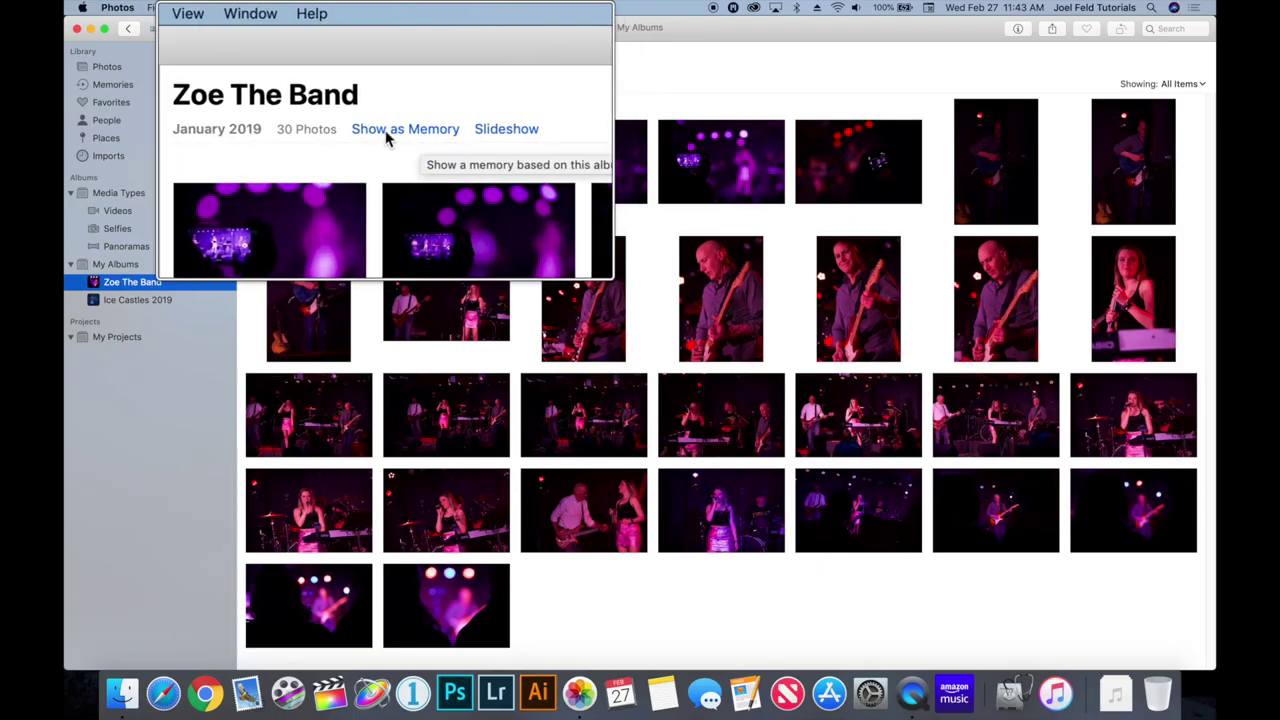
left_click(397, 141)
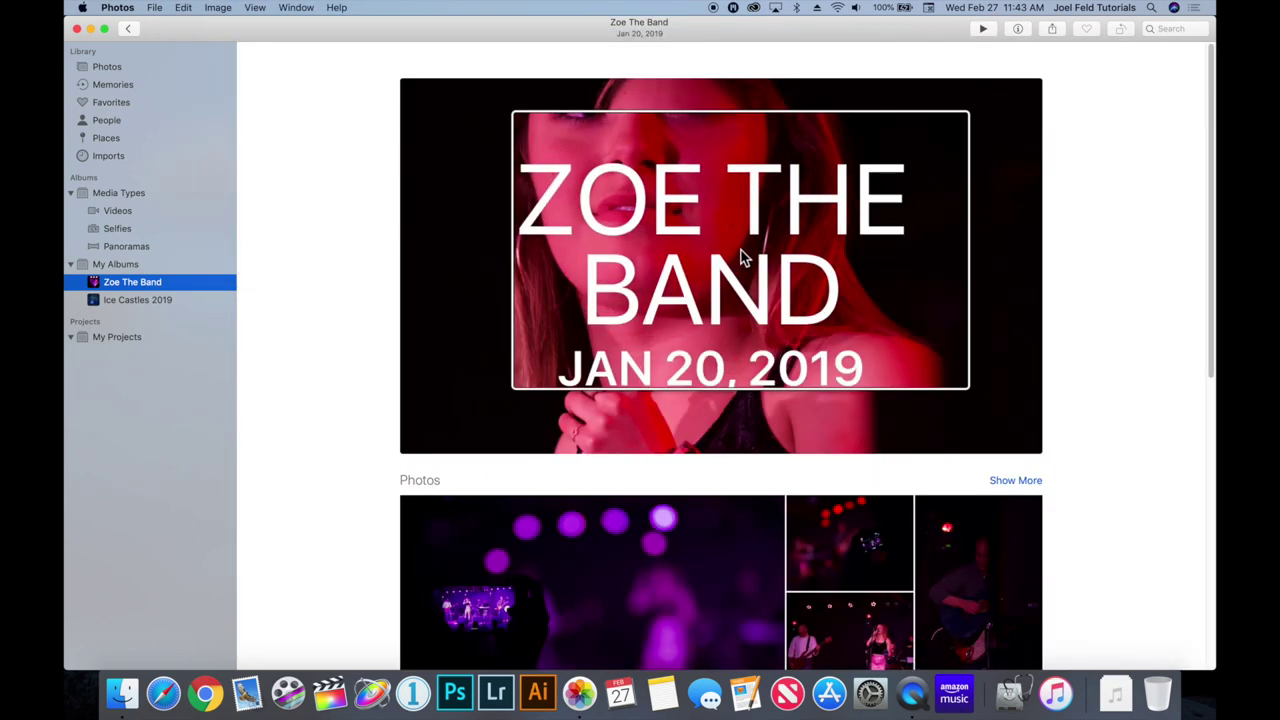
scroll(742, 258, "down", 5)
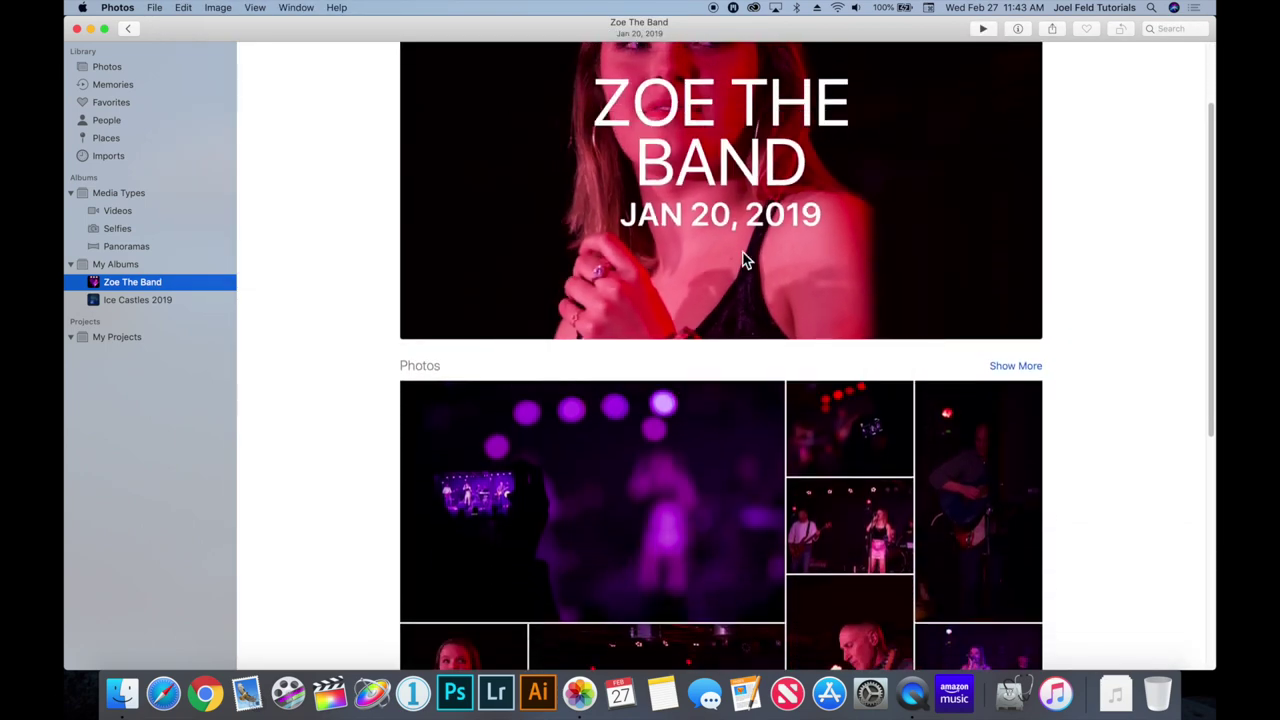
scroll(742, 258, "up", 5)
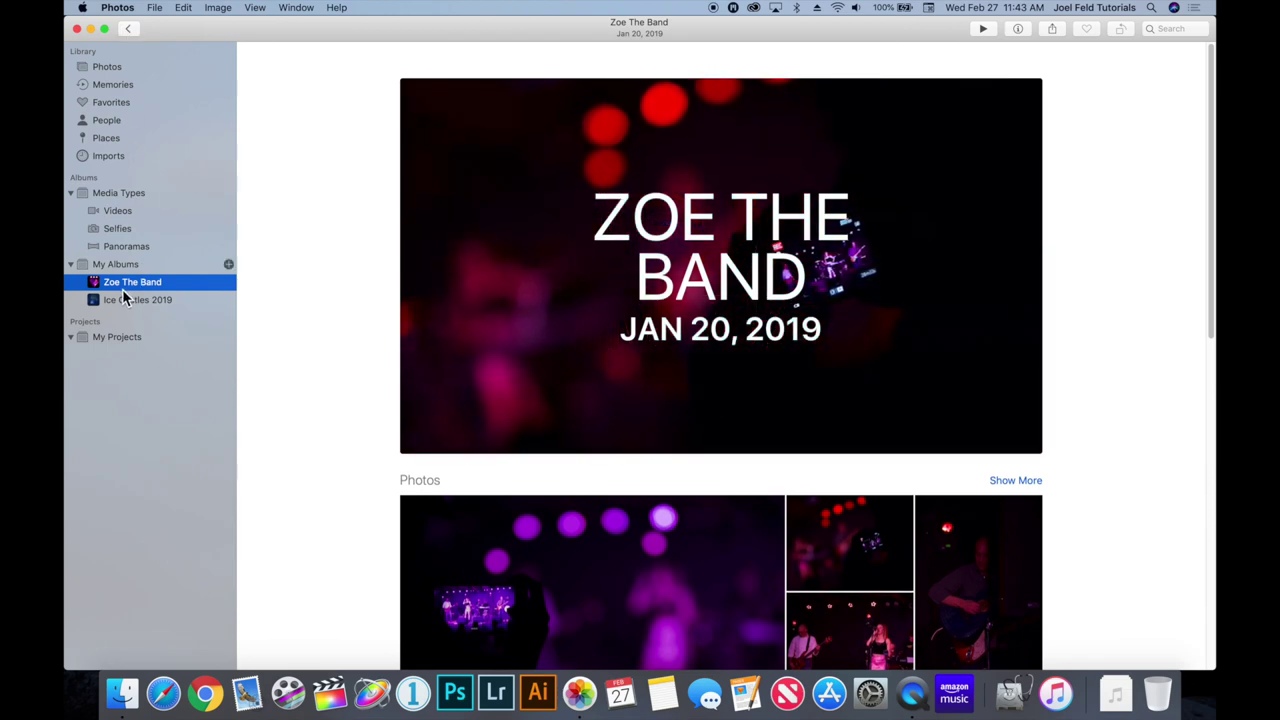
Return to the Zoe The Band album and preview the Ken Burns and Origami slideshow themes, ending with Reflections selected.
left_click(127, 286)
left_click(462, 85)
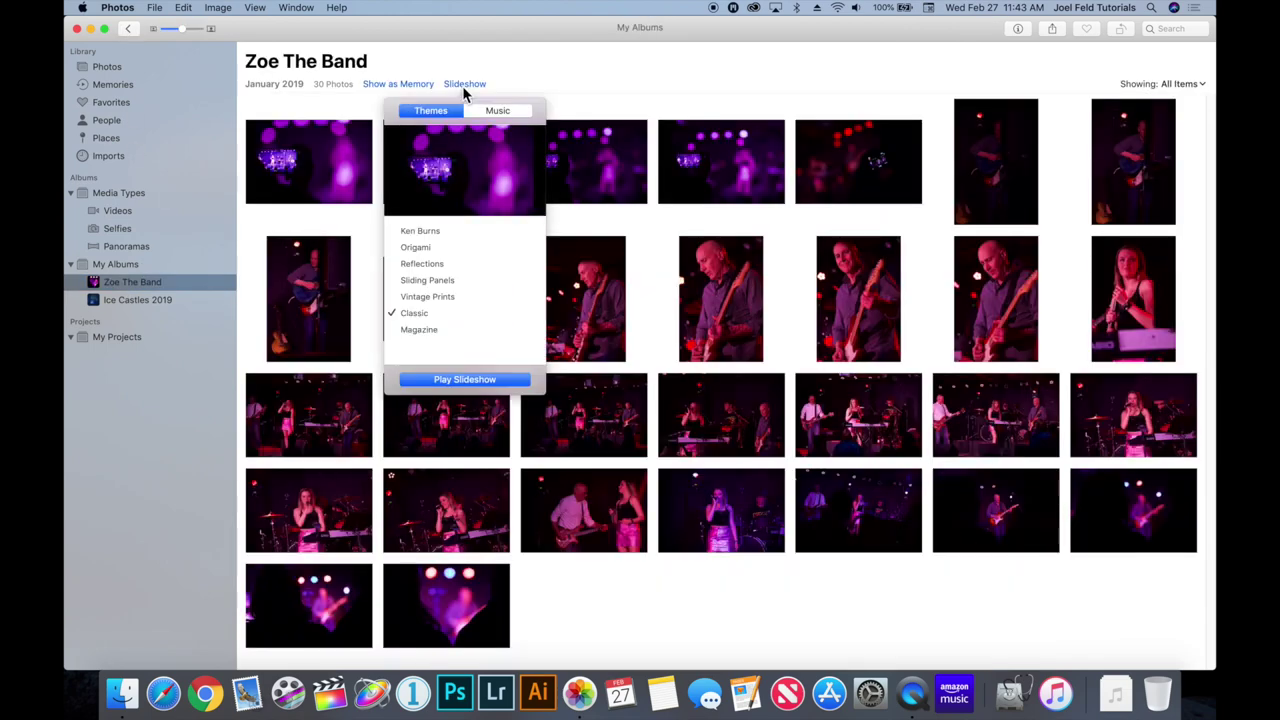
left_click(418, 234)
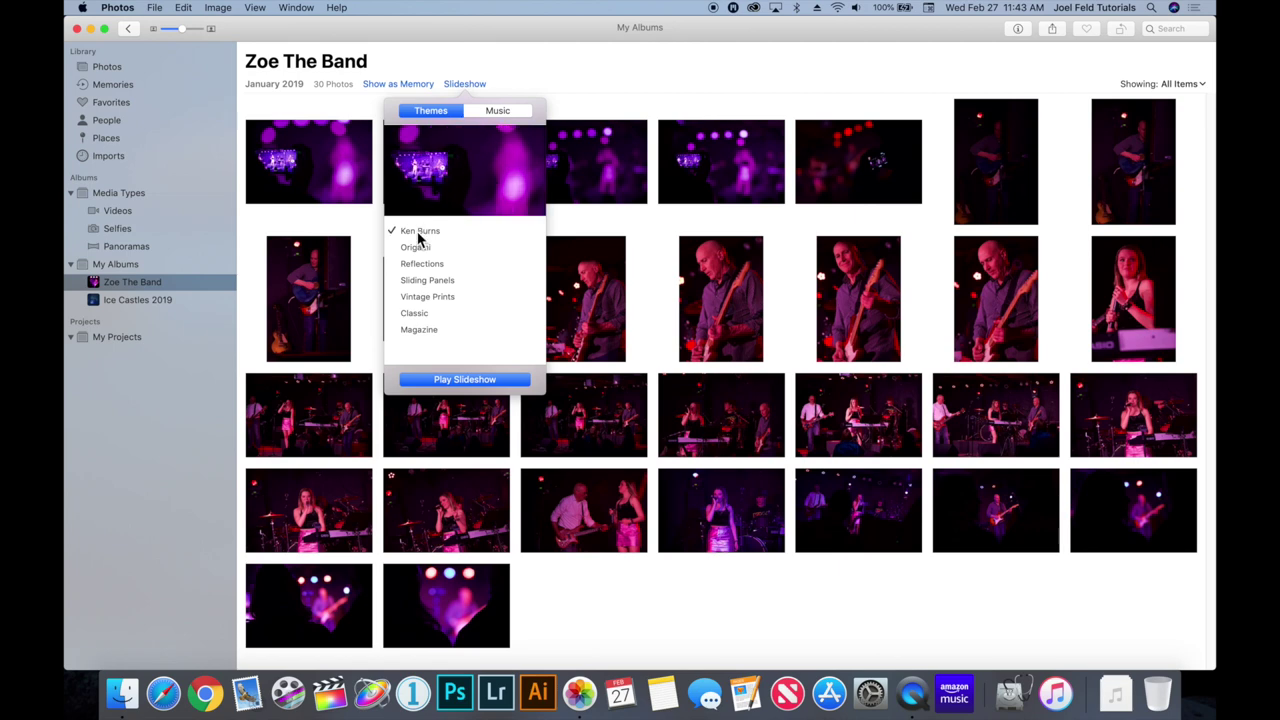
left_click(418, 250)
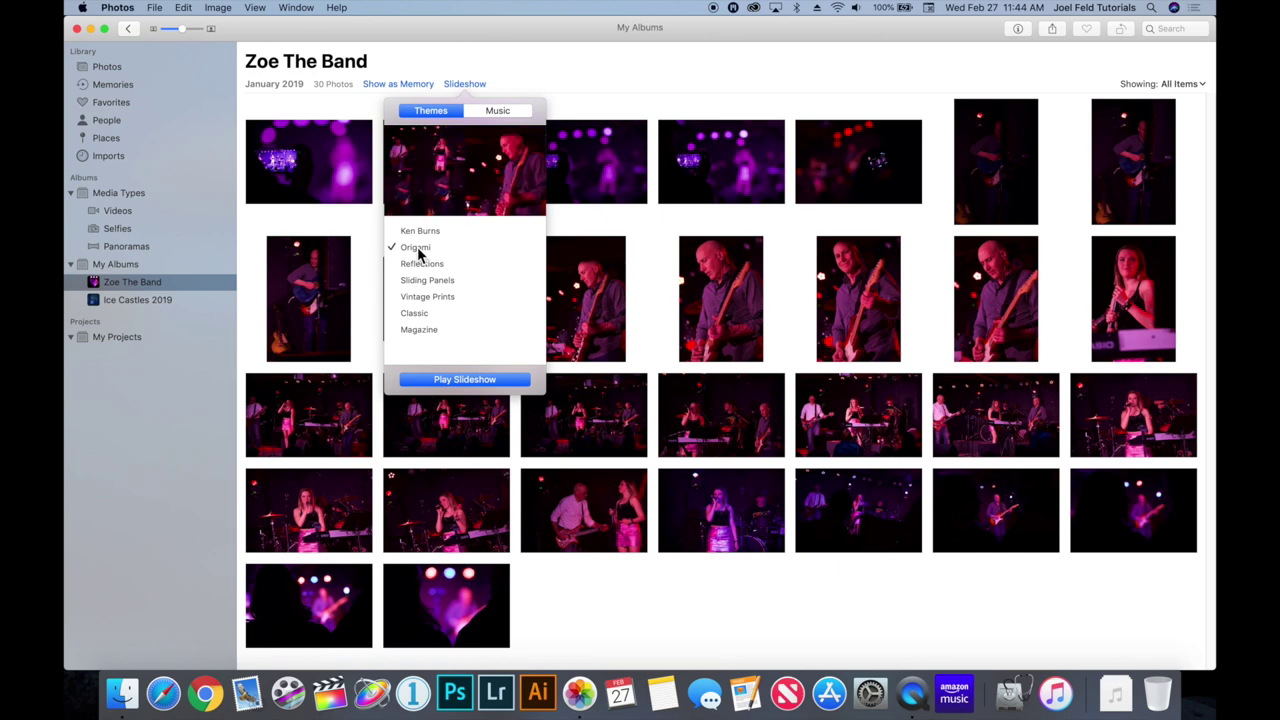
left_click(427, 264)
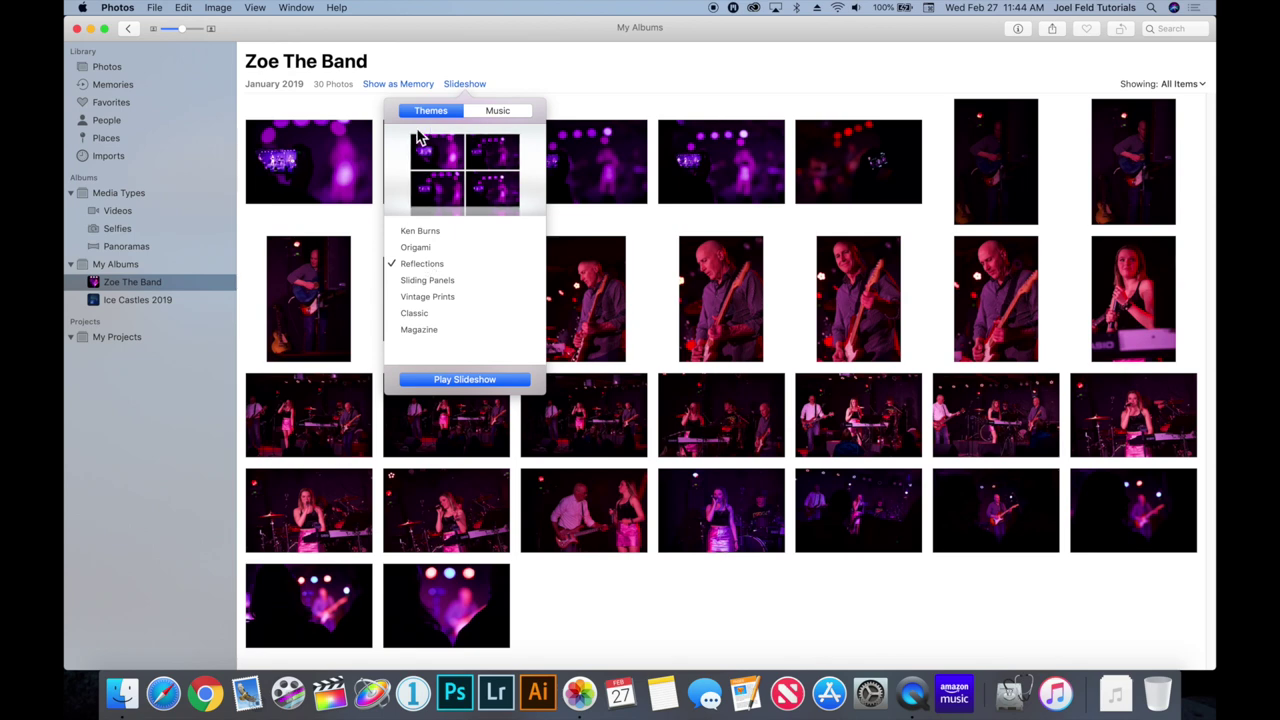
Set the slideshow's music source to Theme Songs and close the slideshow settings without playing it.
left_click(498, 112)
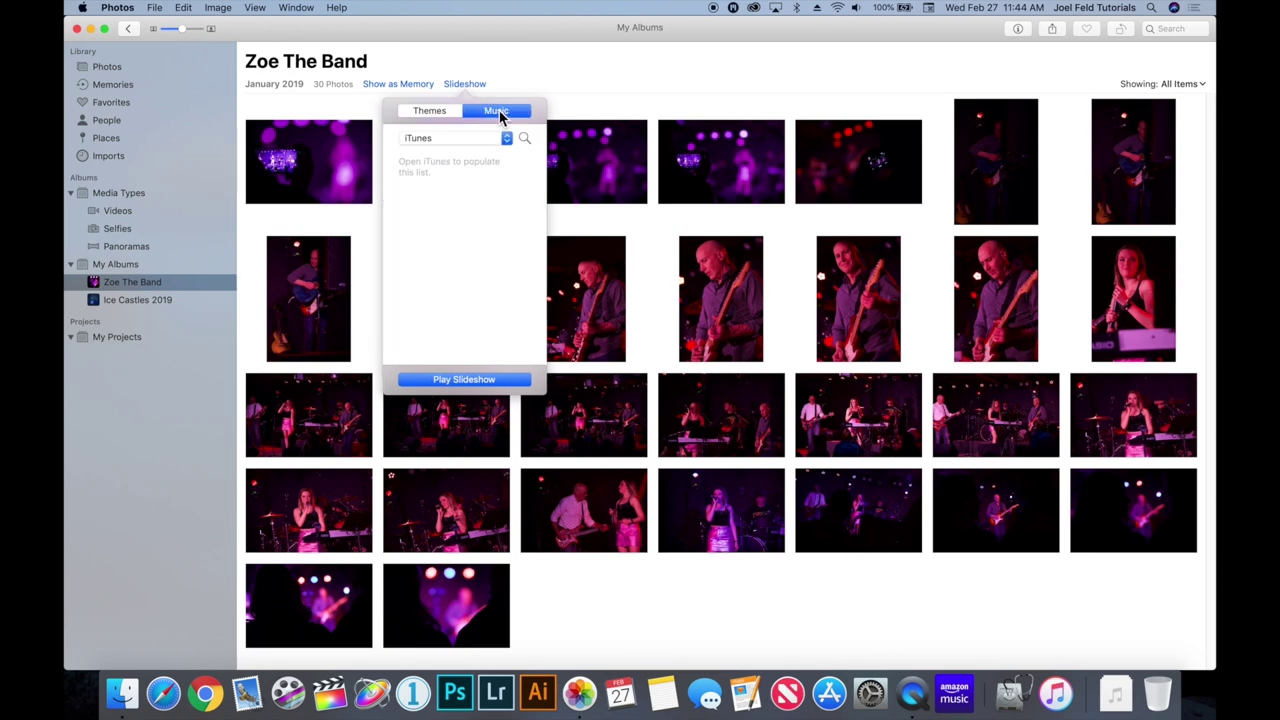
left_click(505, 142)
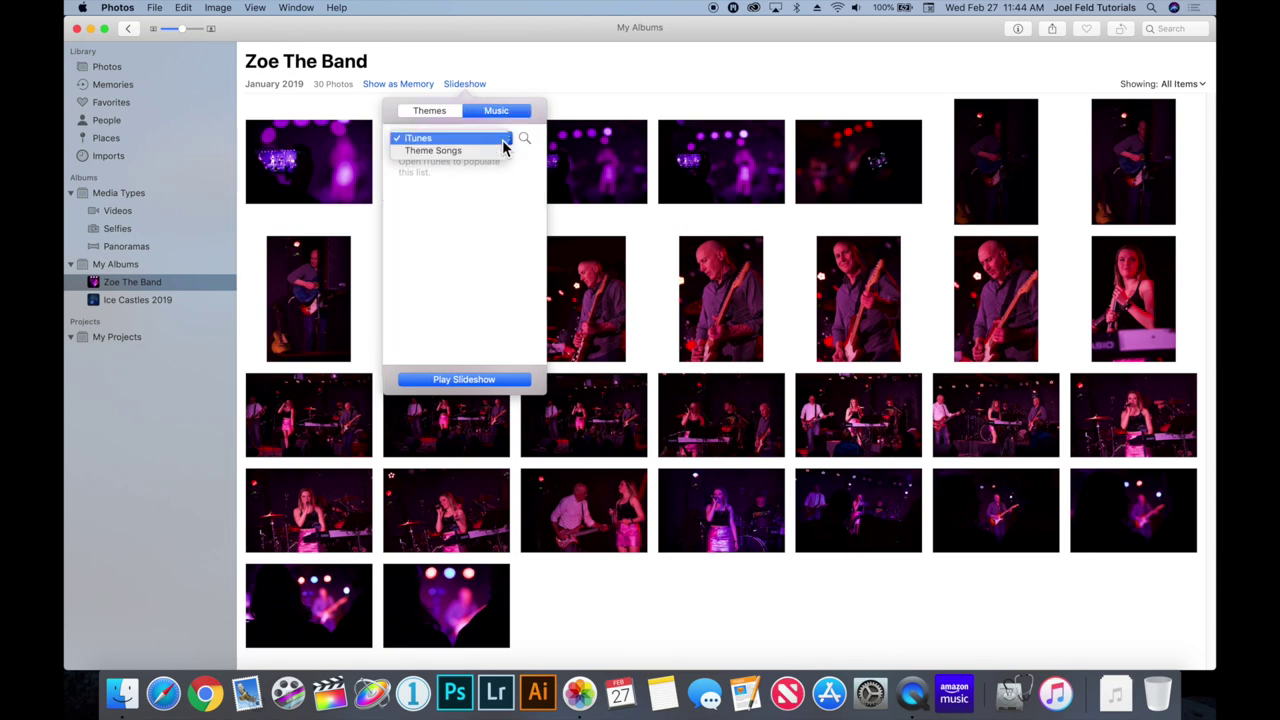
left_click(503, 151)
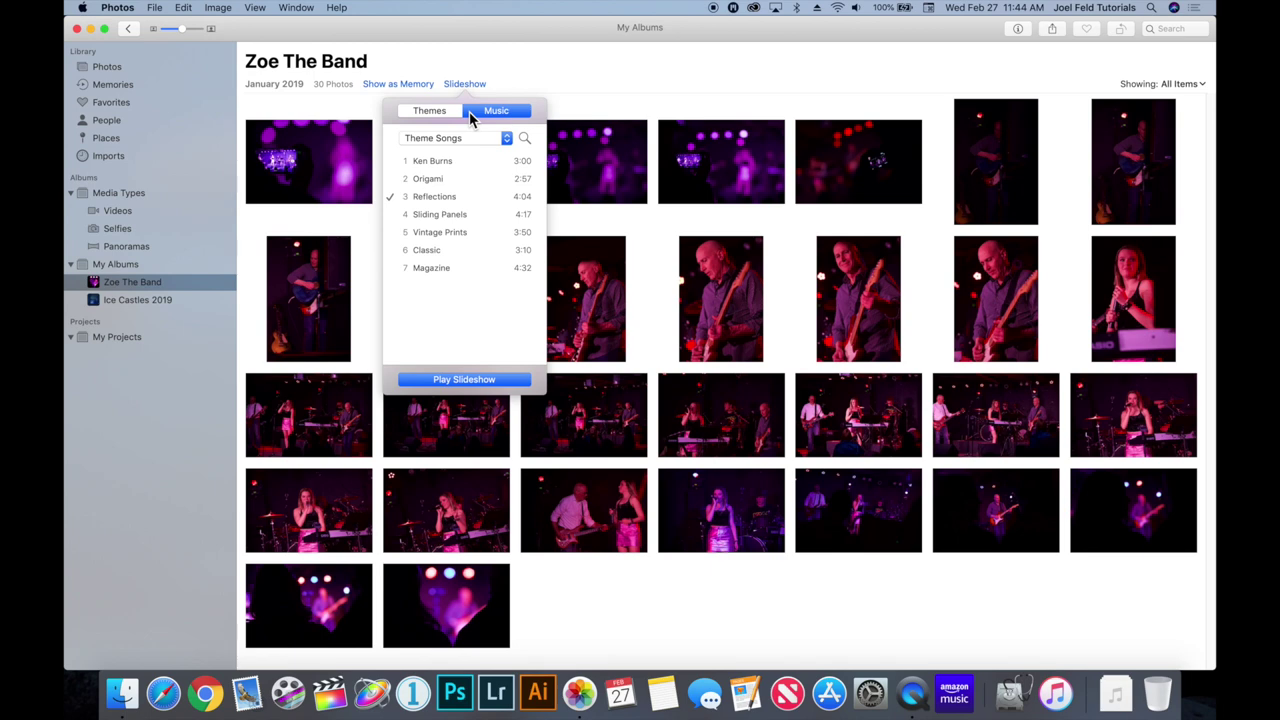
left_click(556, 87)
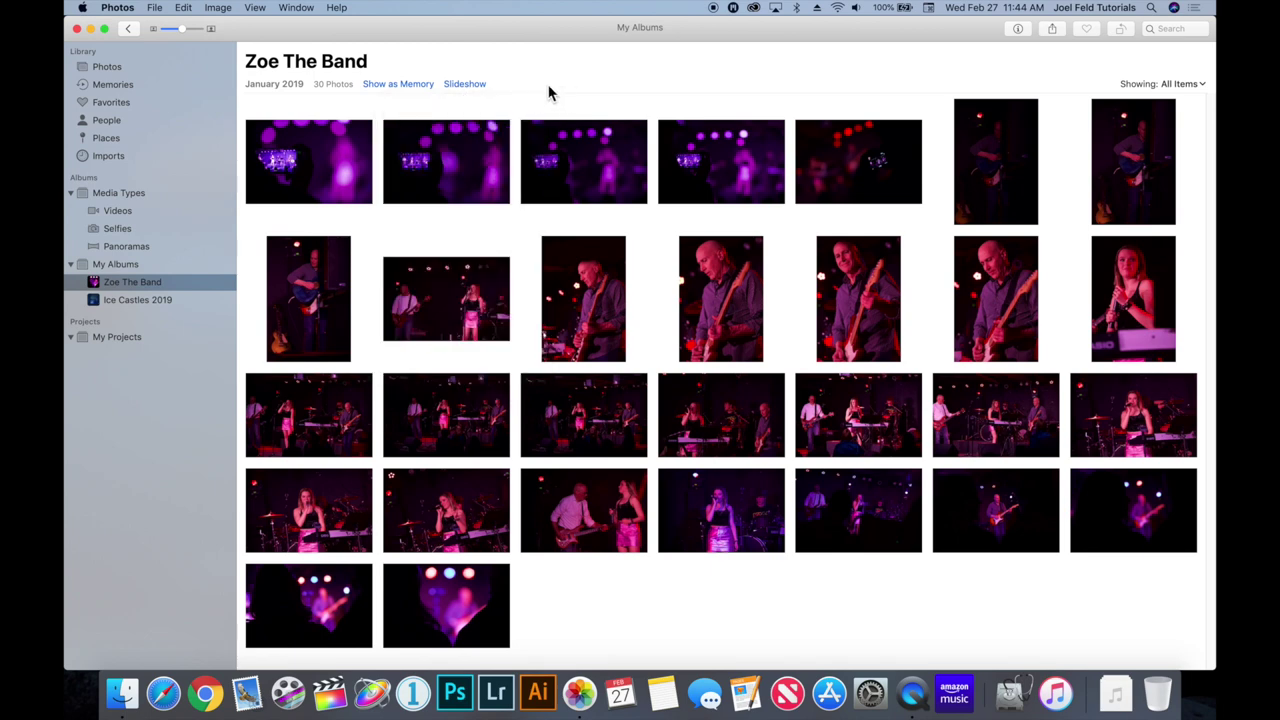
Create a new folder named "2019" under My Albums.
left_click(125, 265)
left_click(231, 264)
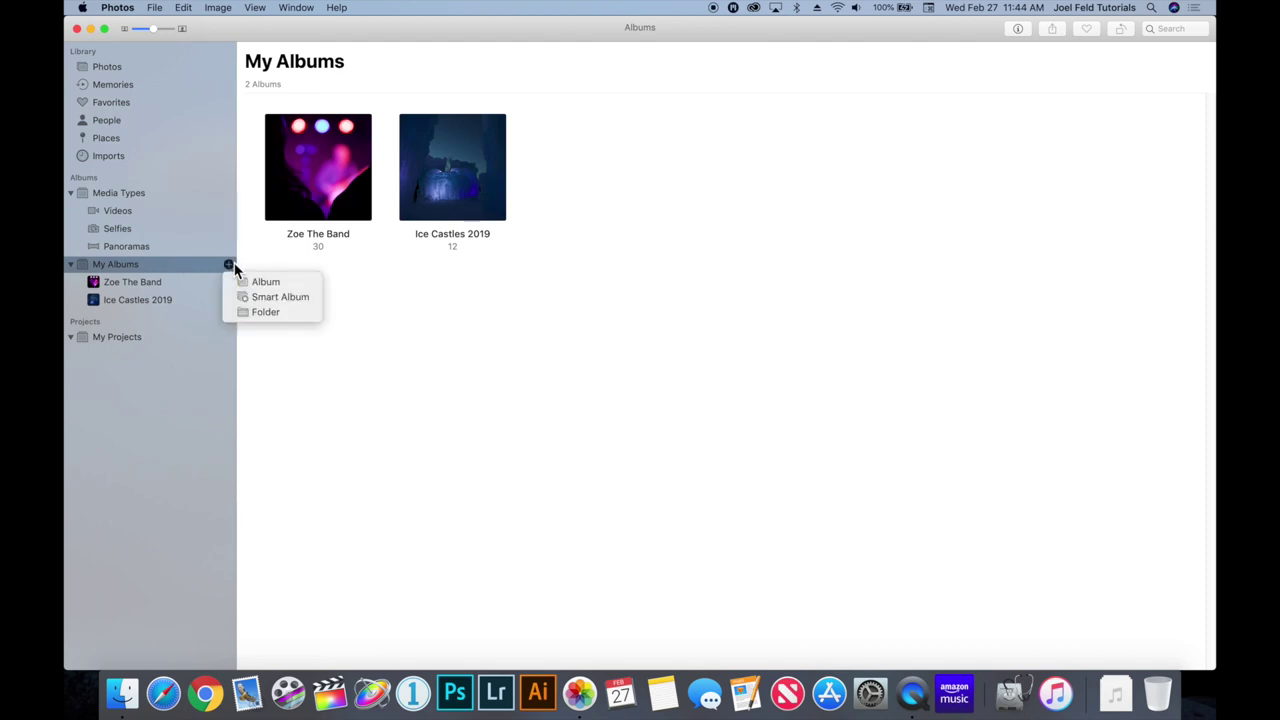
left_click(260, 314)
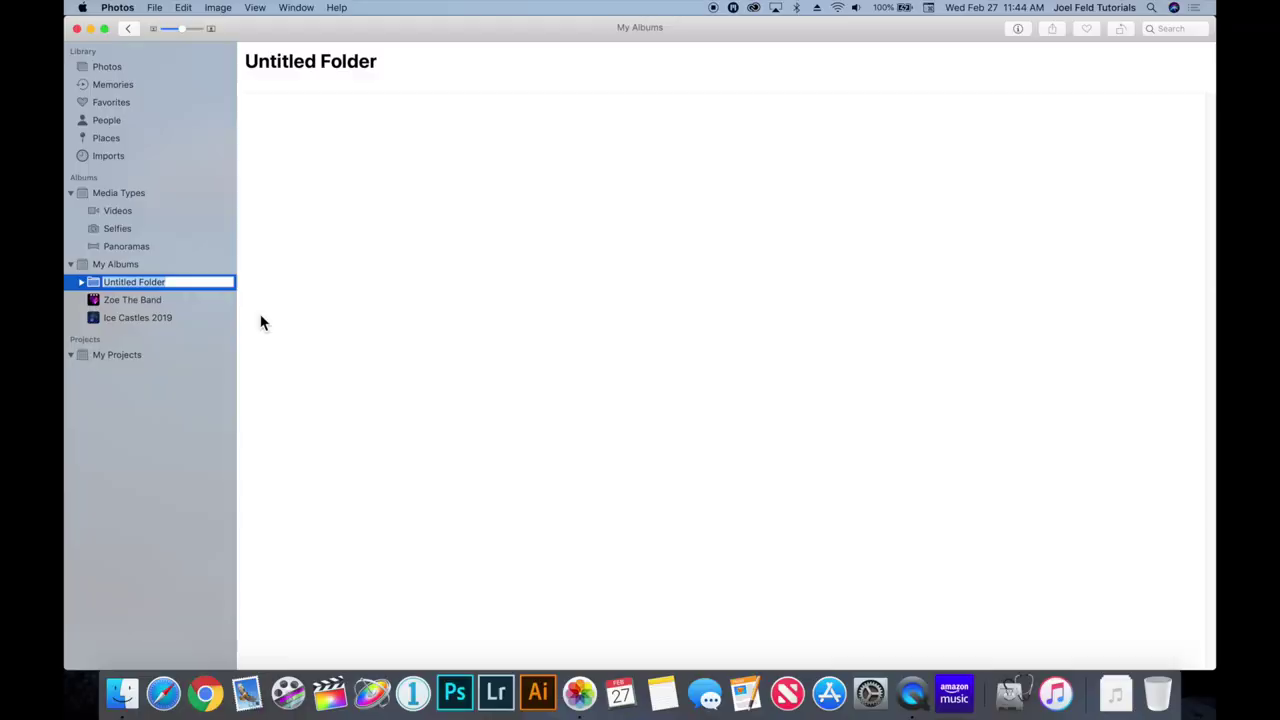
type("2019")
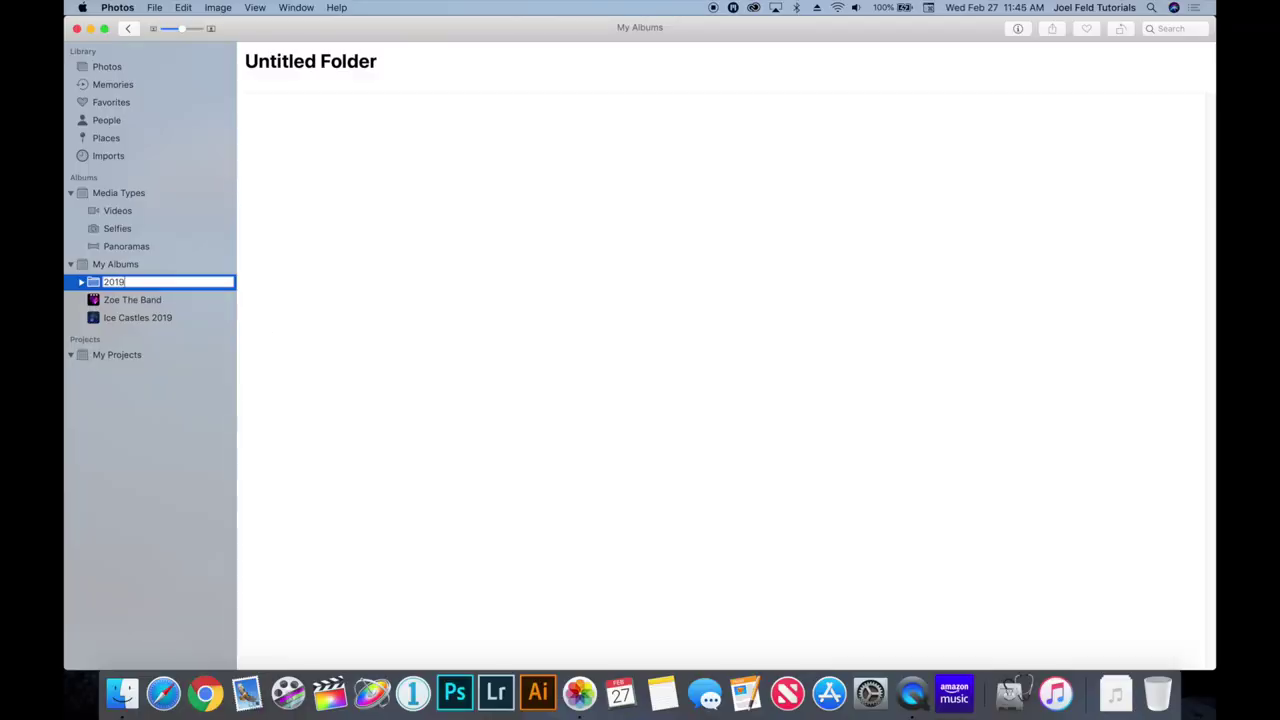
key("Return")
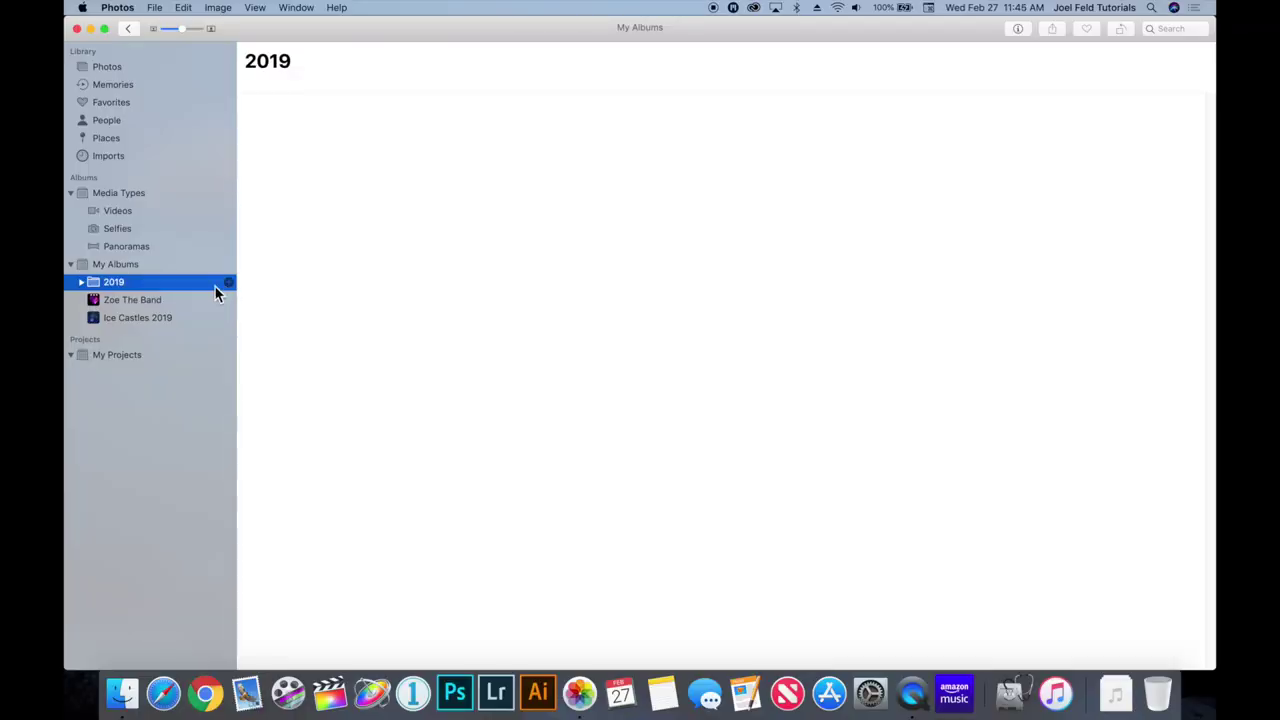
Rename the Ice Castles 2019 album to "Ice Castles" and move it into the 2019 folder.
left_click(131, 317)
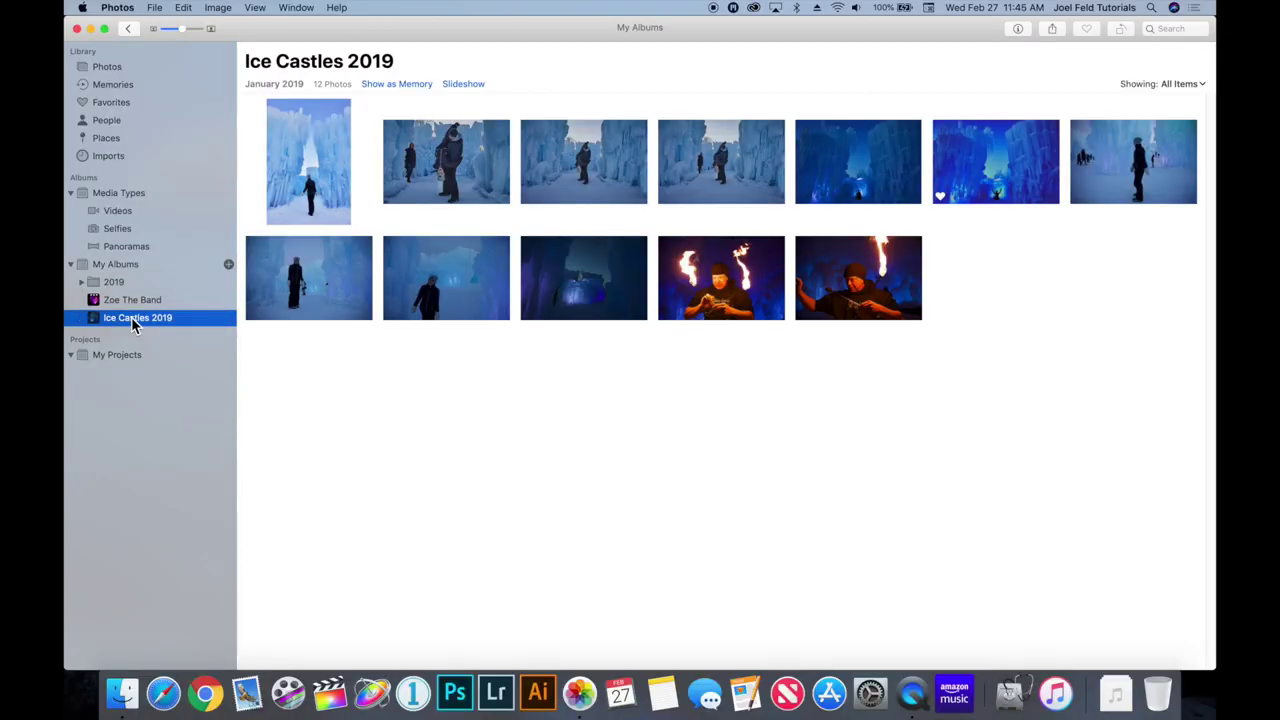
left_click(131, 317)
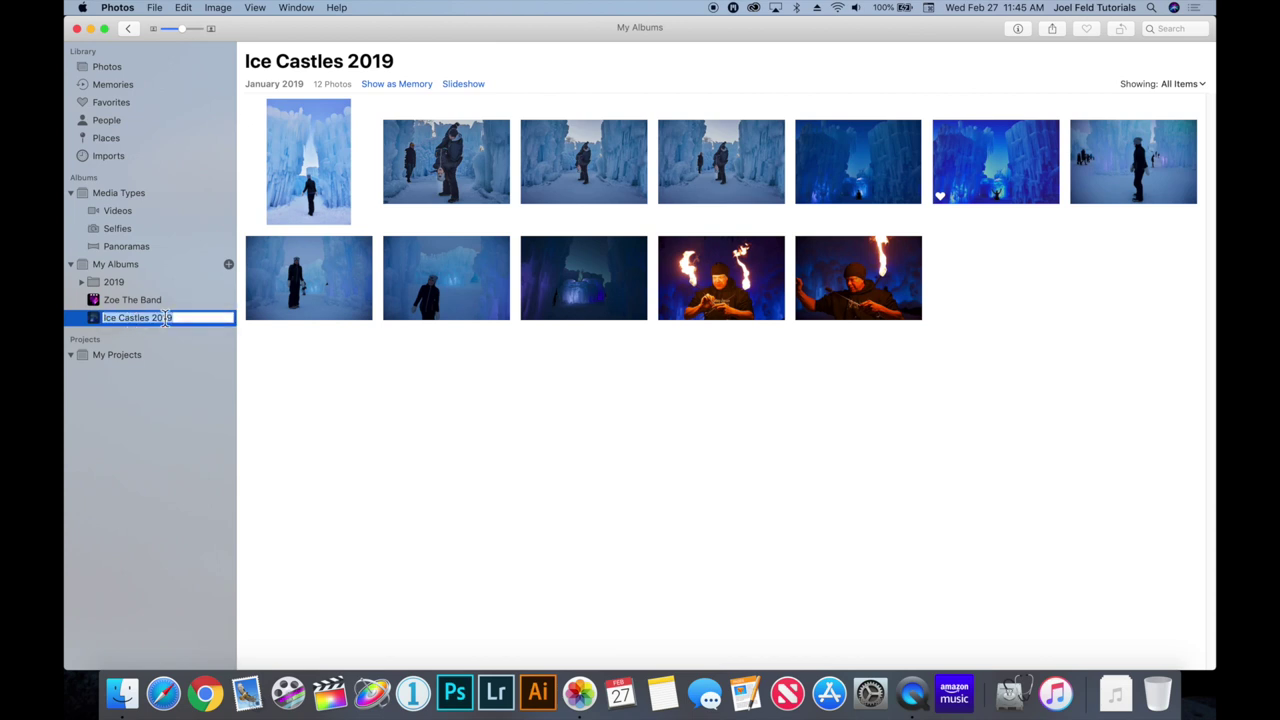
left_click(156, 320)
left_click_drag(152, 318, 206, 317)
key("BackSpace")
left_click(97, 323)
left_click_drag(112, 316, 124, 290)
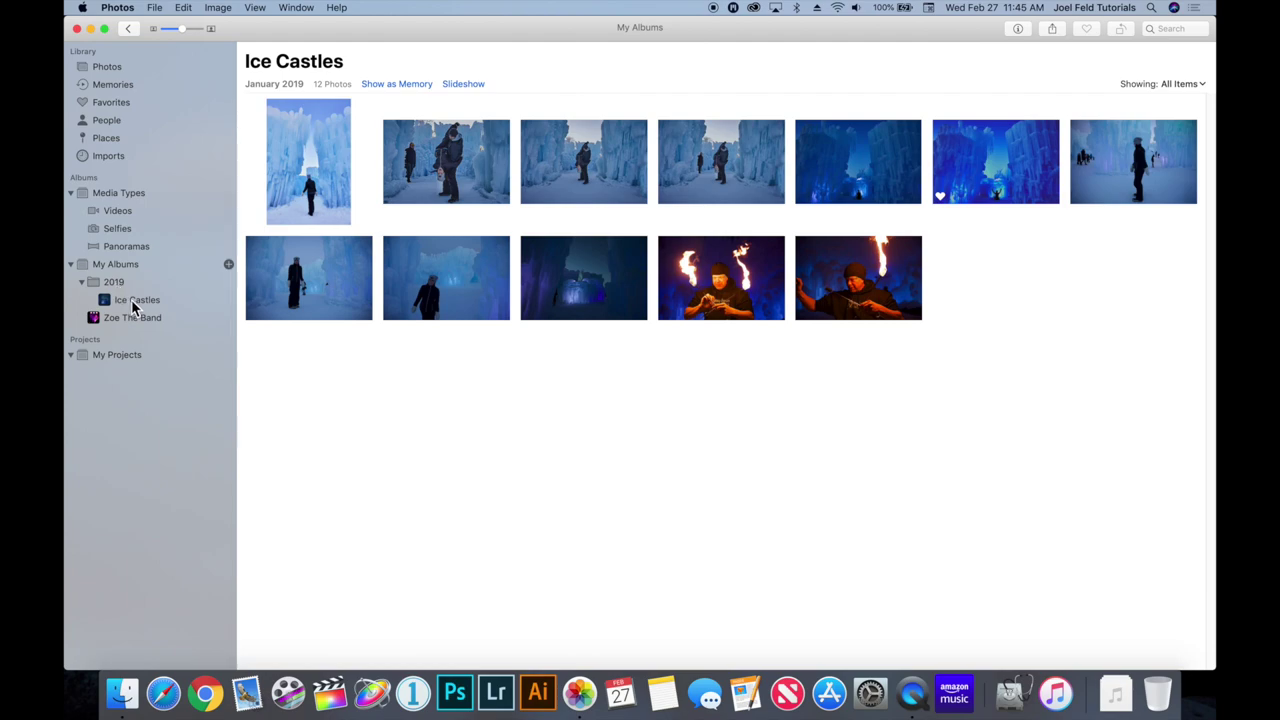
Browse the library's October–November 2018 winter photos and view the shot of the boy on the snowy street full size.
left_click(119, 72)
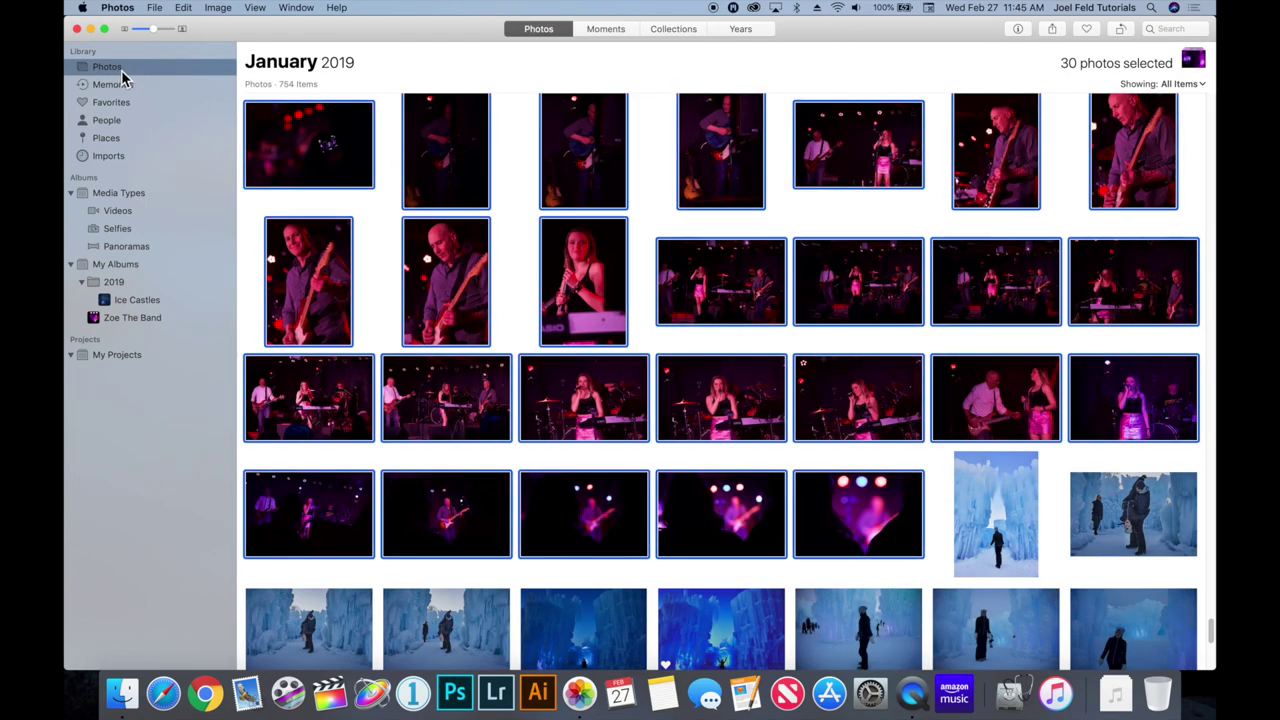
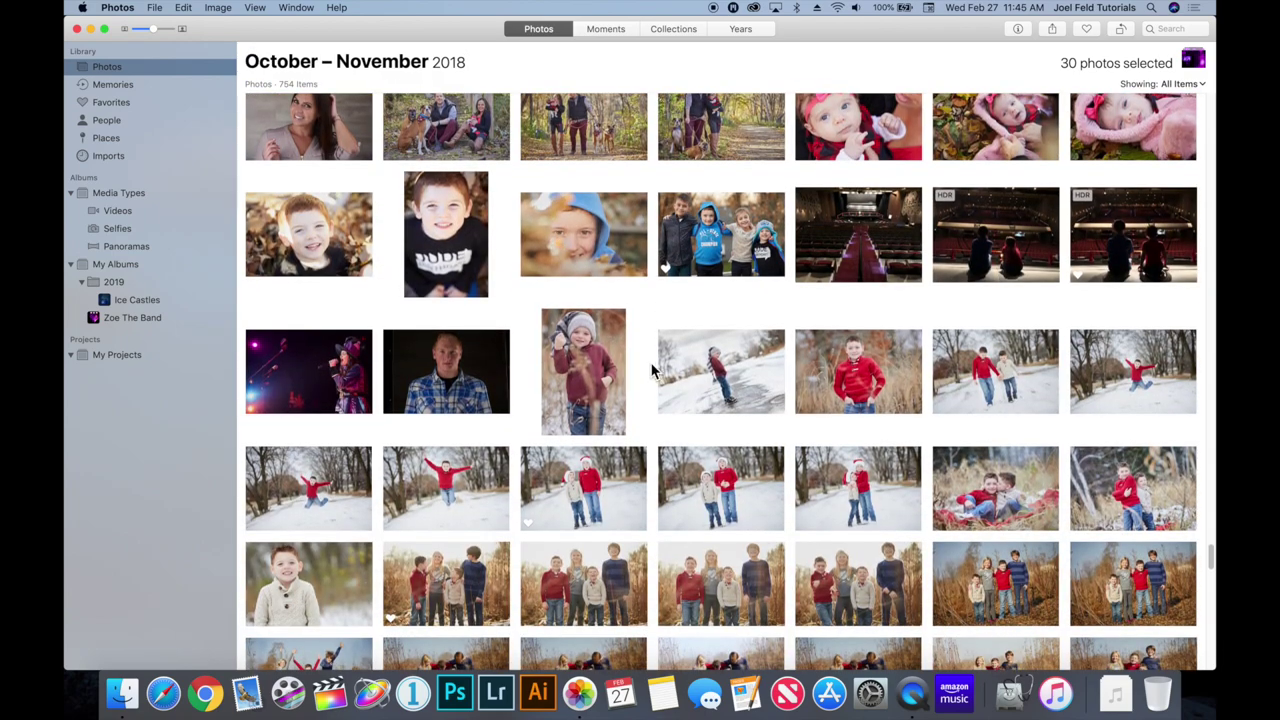
left_click(720, 375)
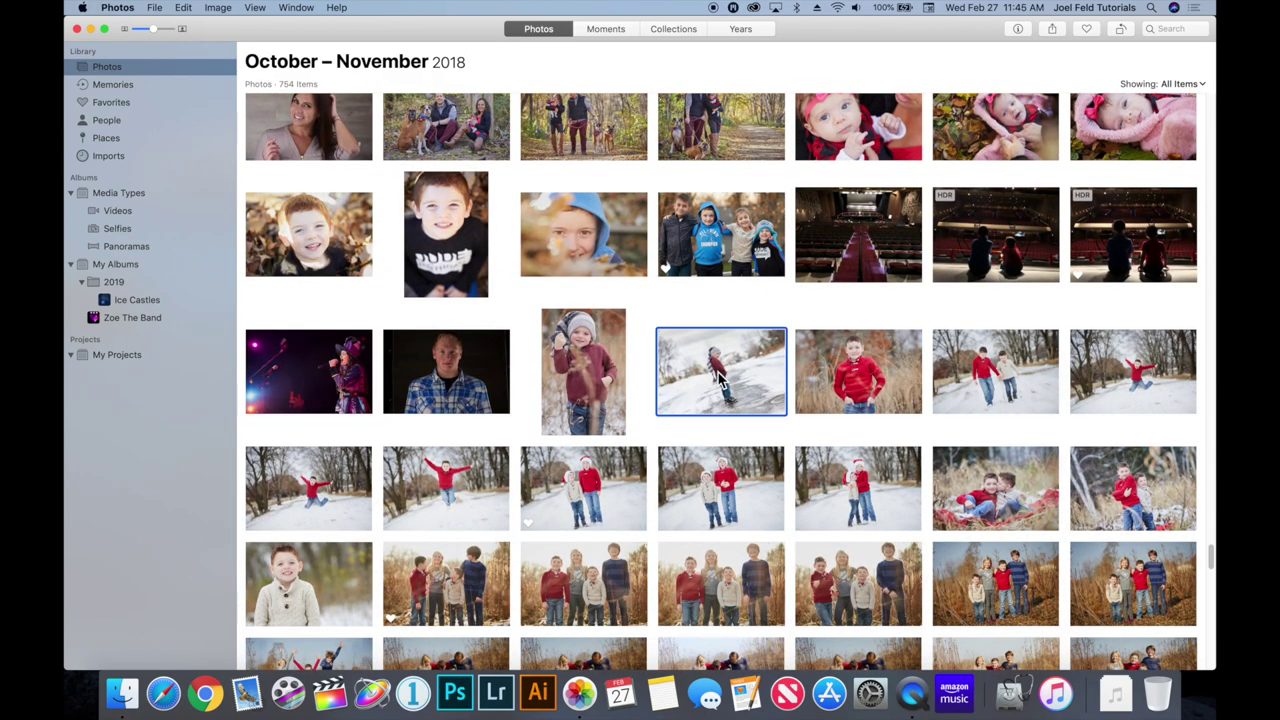
scroll(720, 378, "down", 1)
left_click(620, 342)
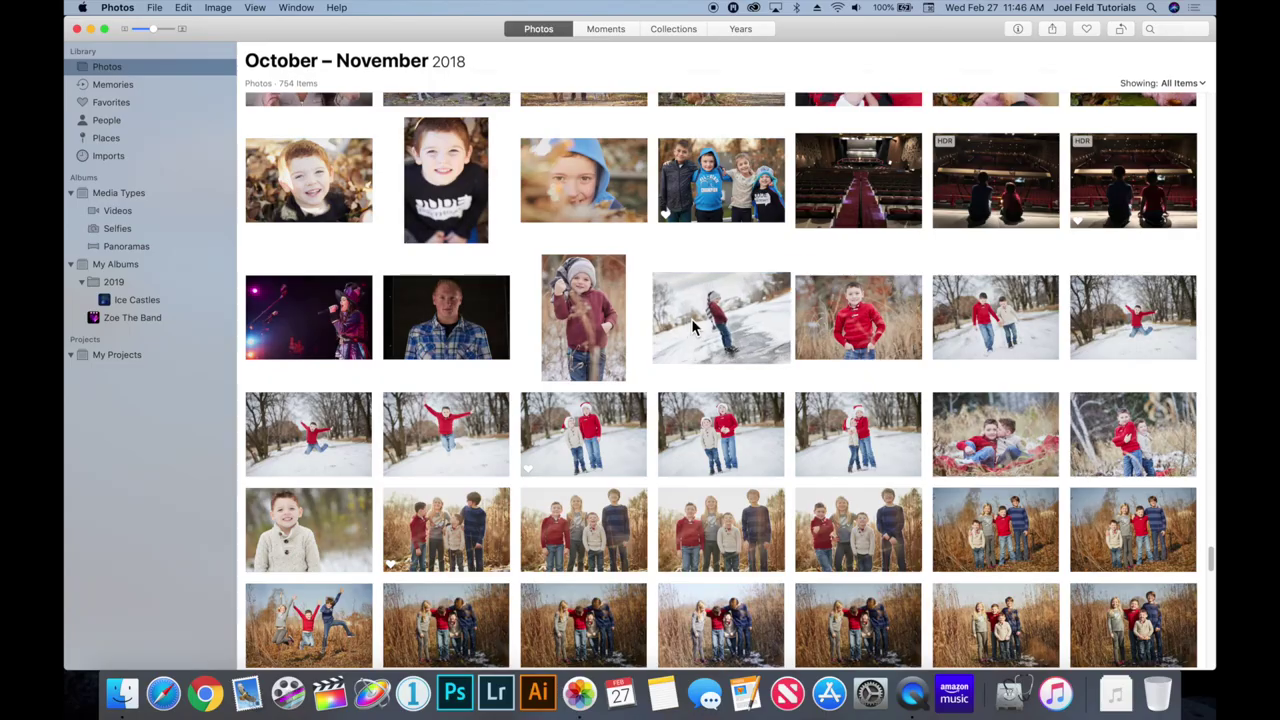
double_click(691, 318)
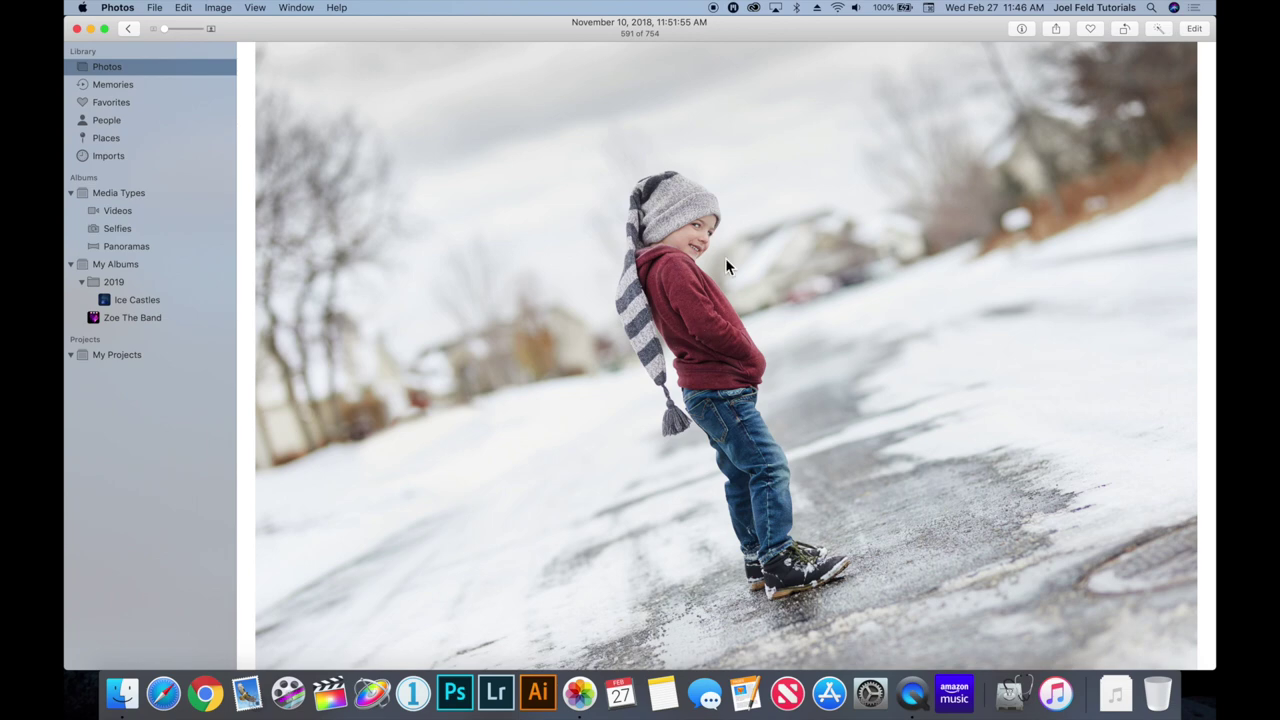
key("Escape")
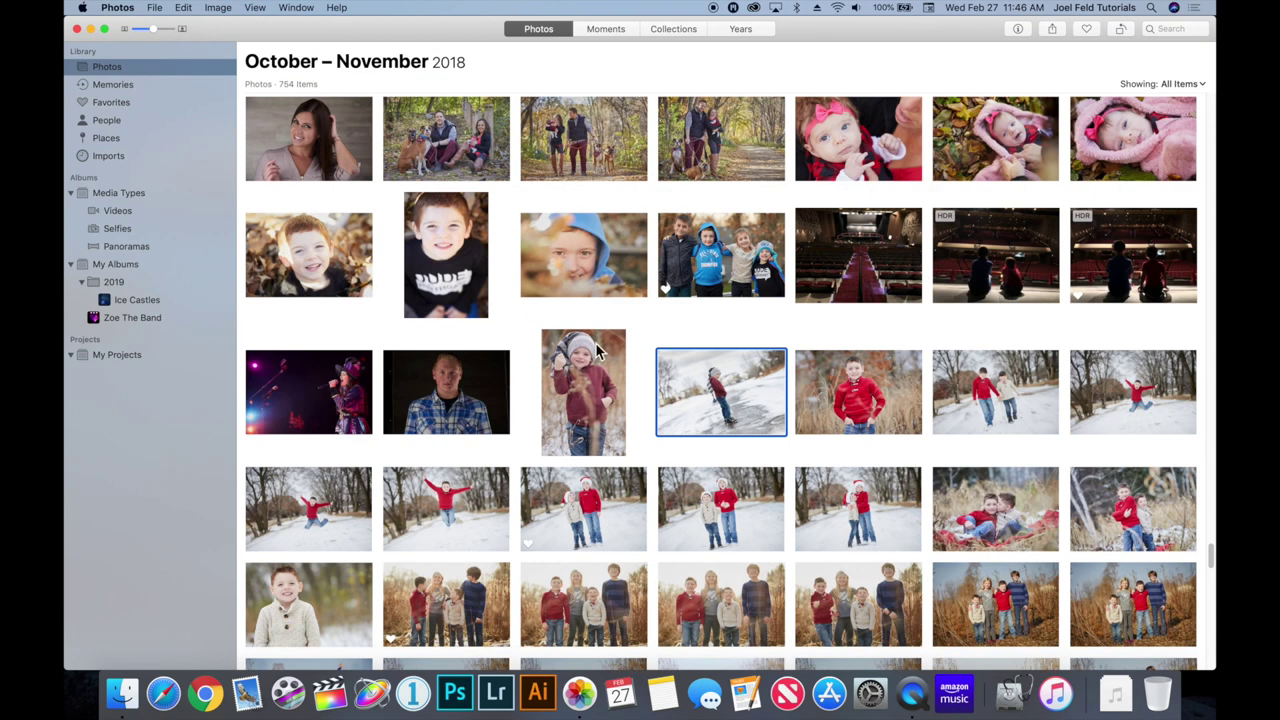
scroll(597, 350, "down", 2)
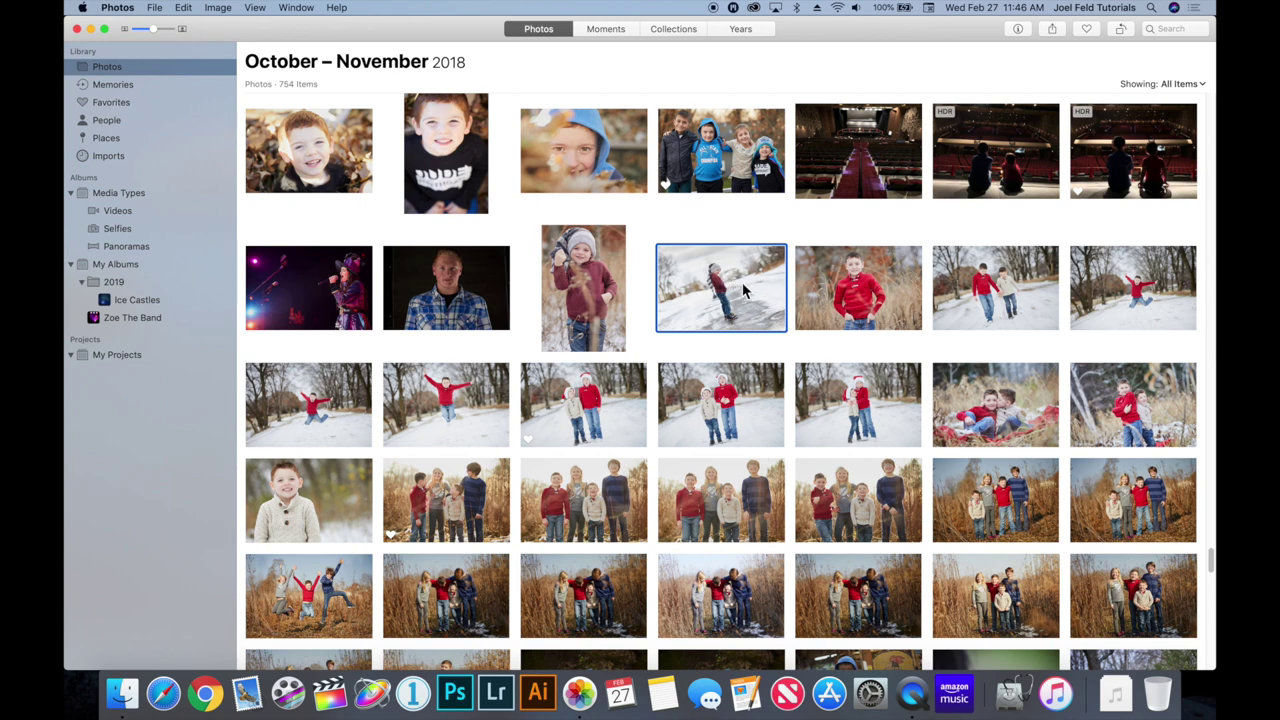
left_click(877, 300)
left_click(1008, 316)
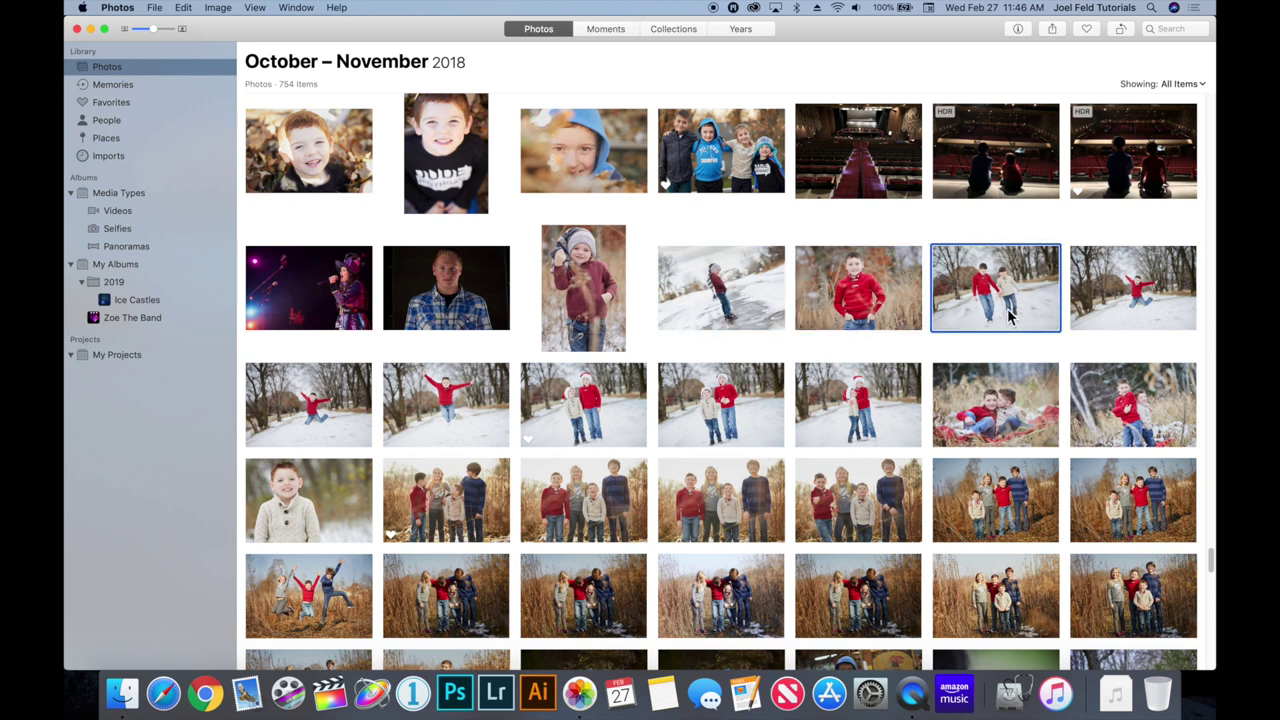
left_click(885, 380)
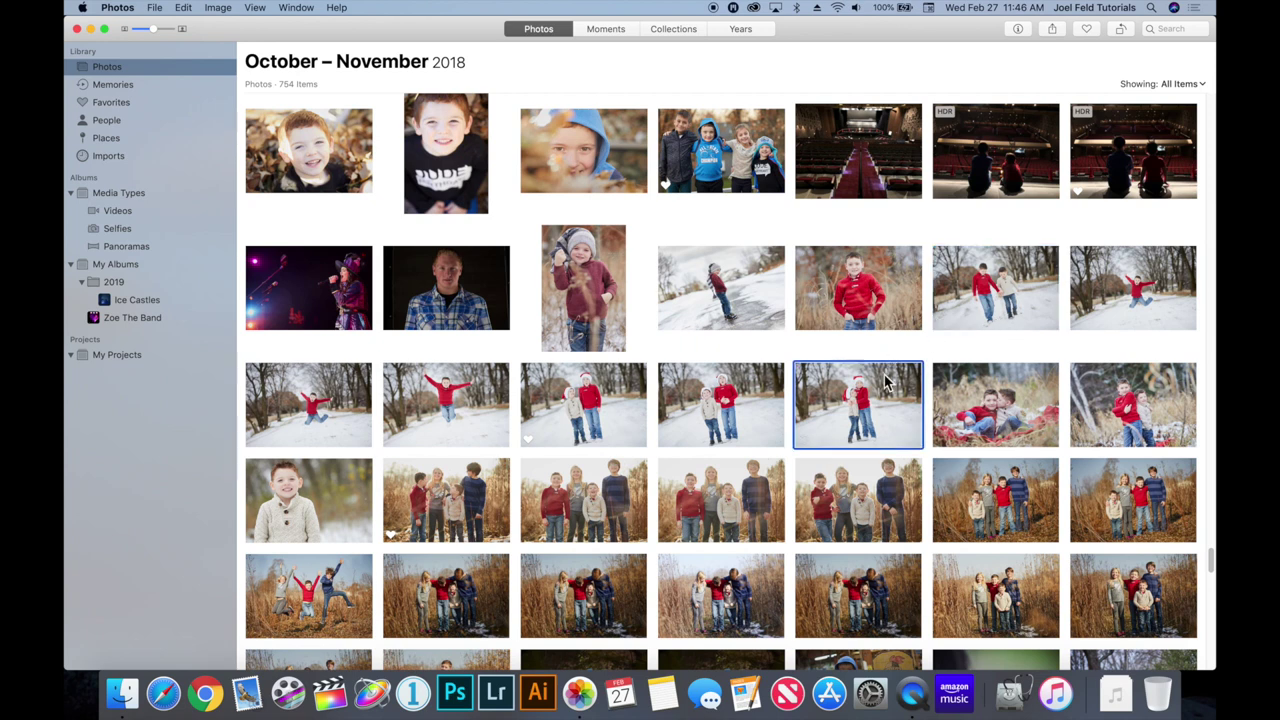
Create a new folder named "Winter" under My Albums.
left_click(228, 264)
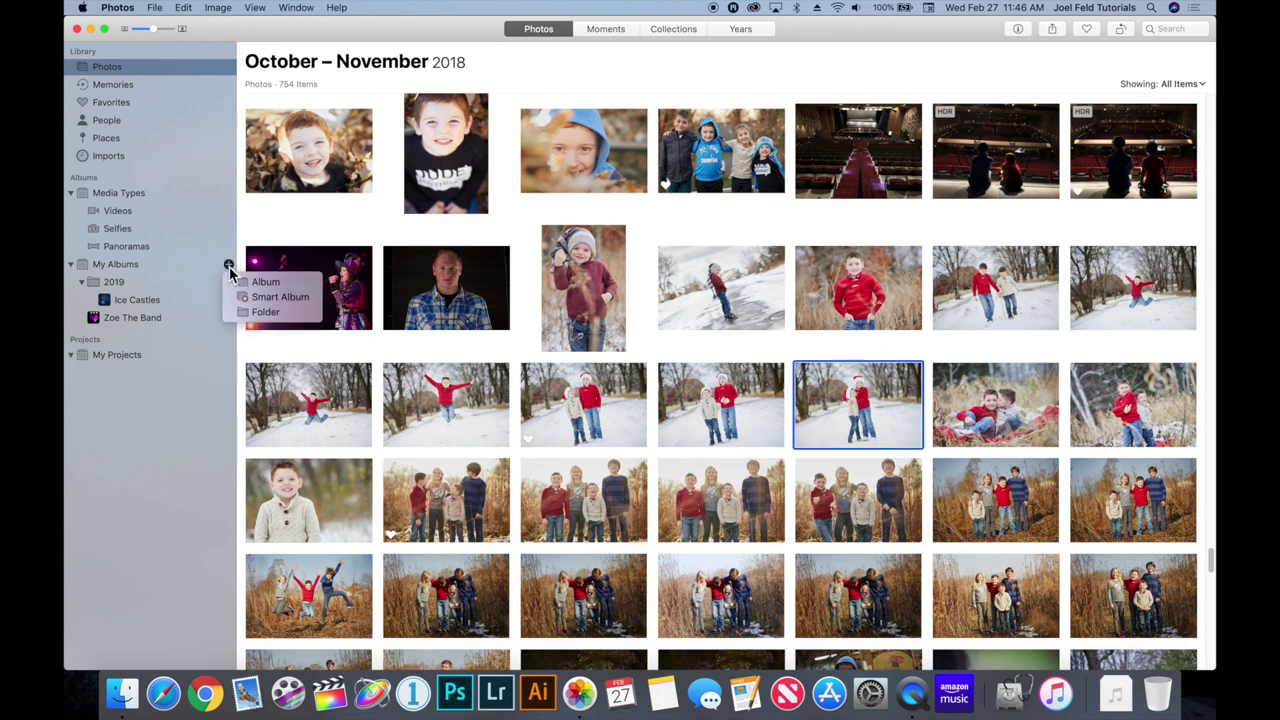
left_click(265, 313)
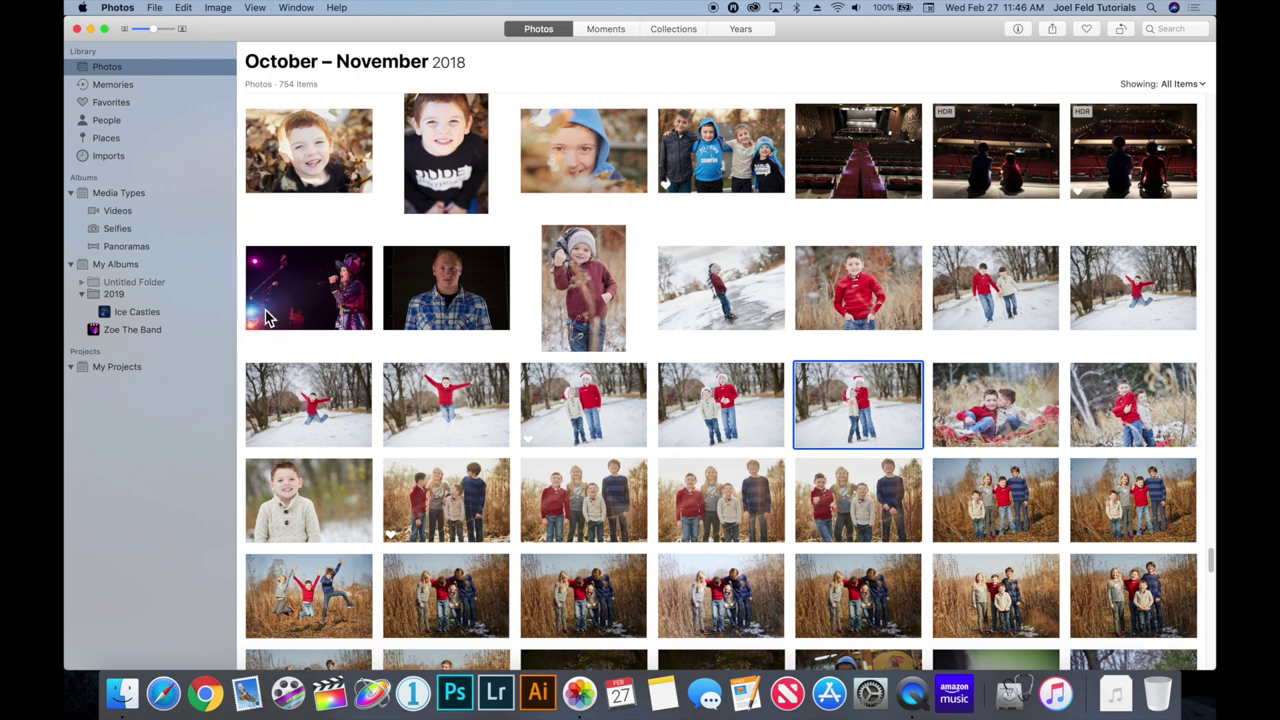
type("Winter")
key("Return")
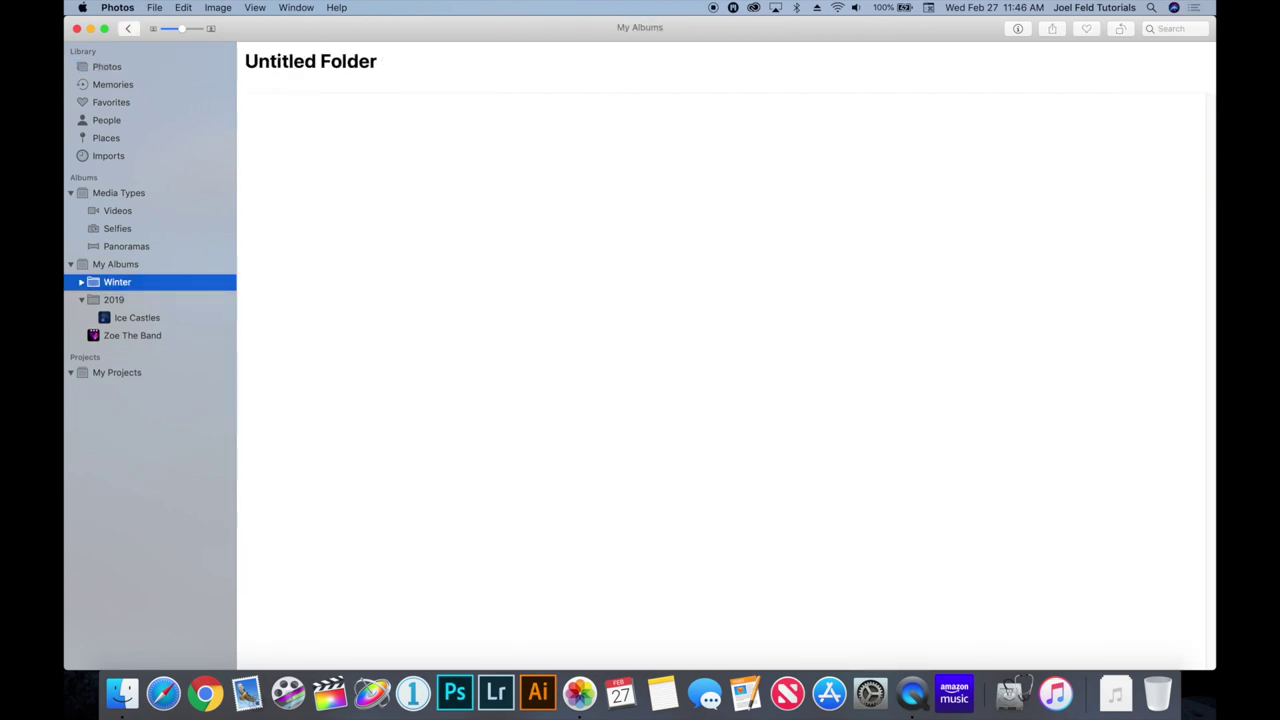
Add the November 2018 photos, from the boy in the knit hat through the boy in the cream sweater, to the Winter folder as a new album.
left_click(118, 67)
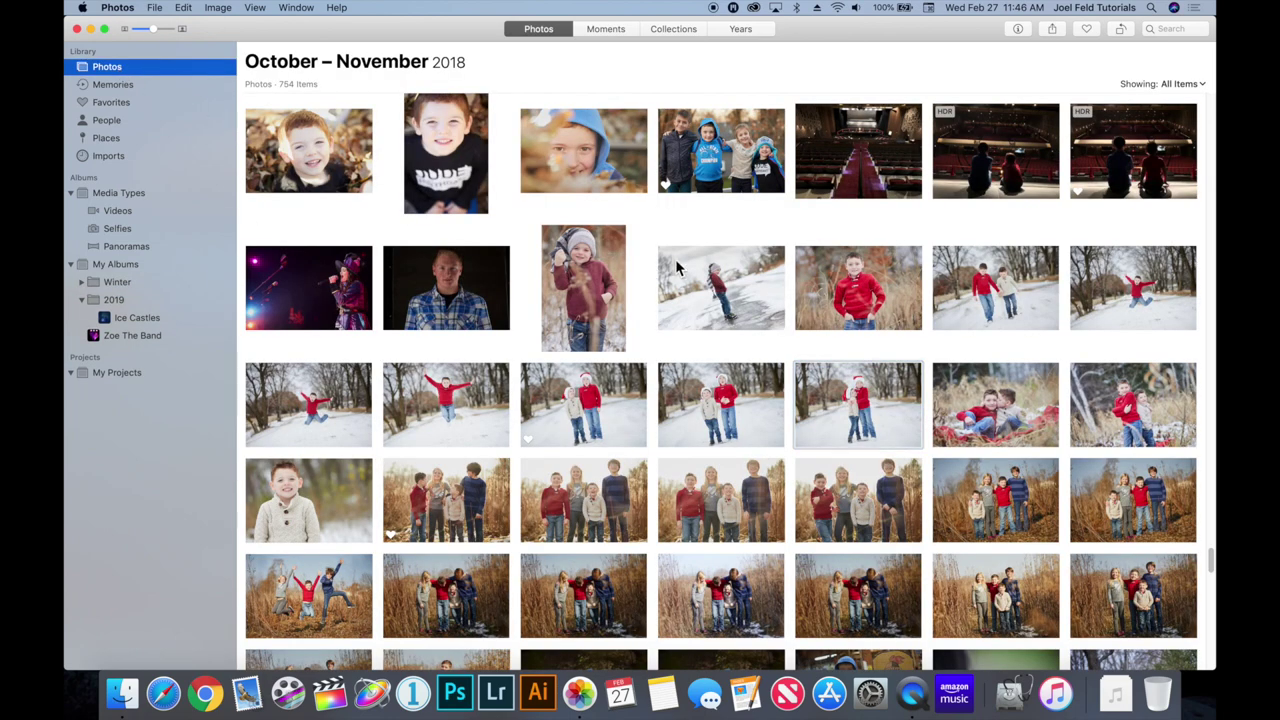
left_click(838, 293)
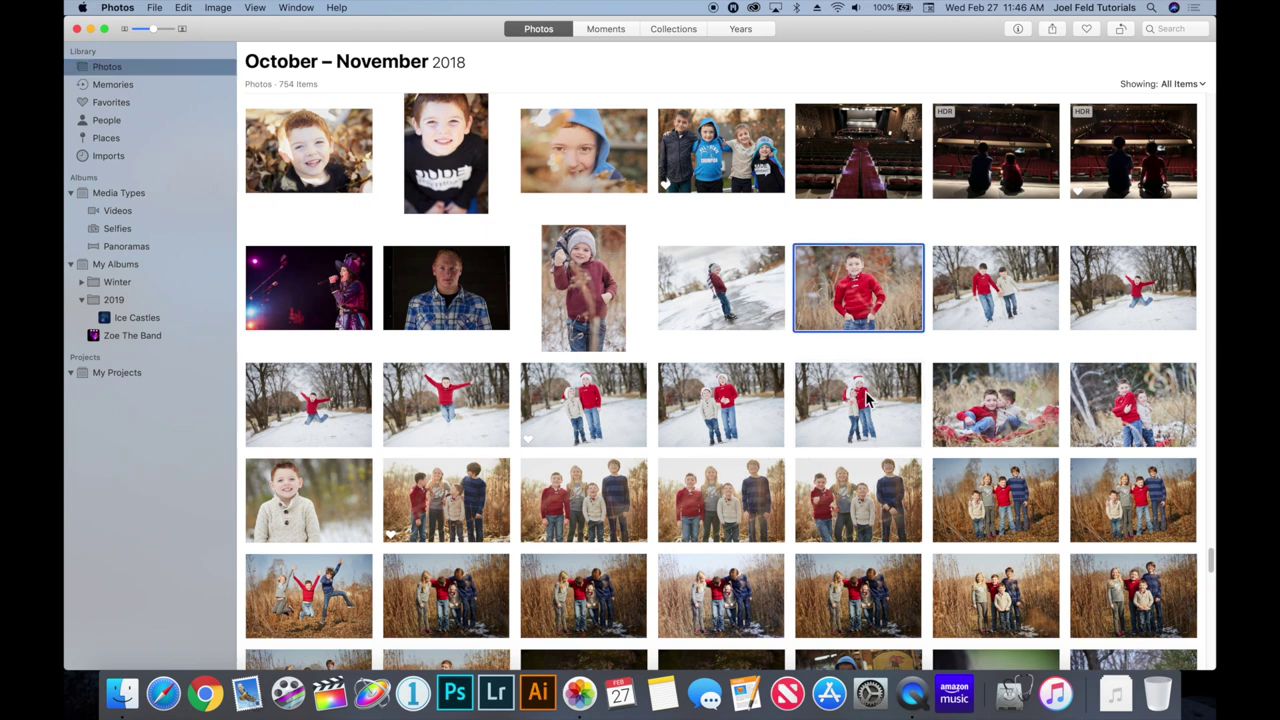
left_click(586, 296)
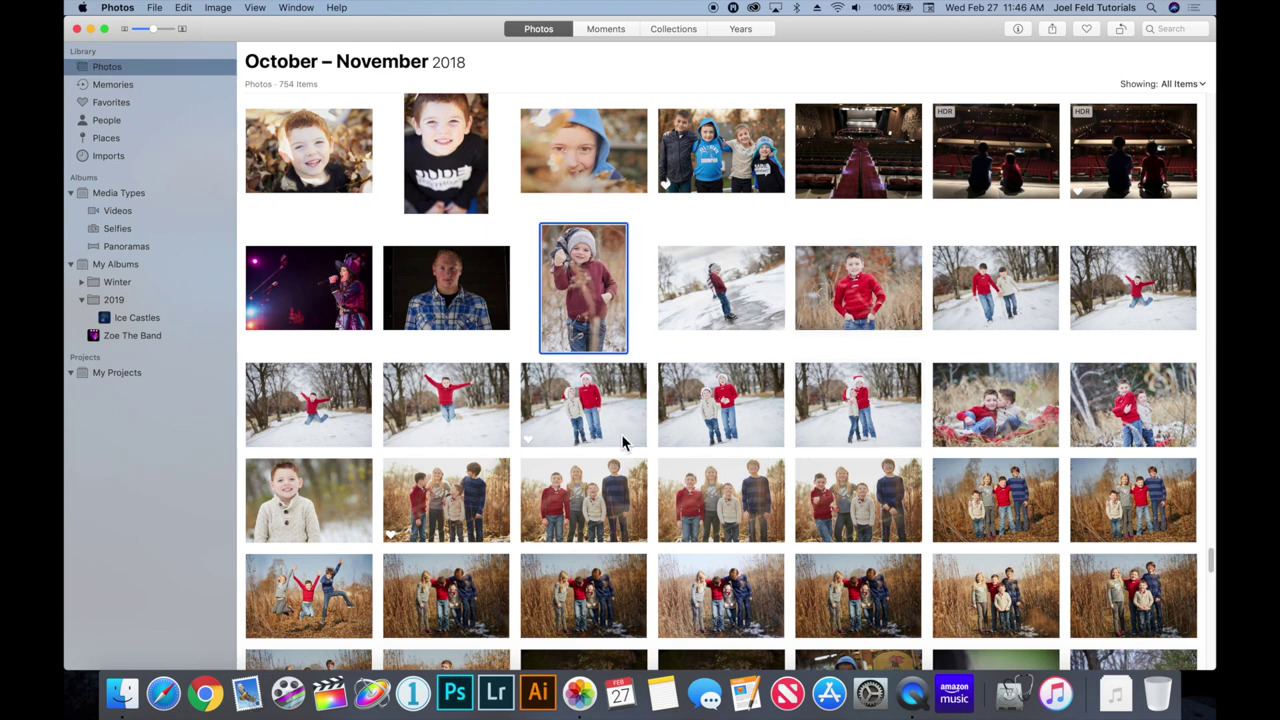
left_click(300, 507, "shift")
left_click_drag(283, 383, 132, 284)
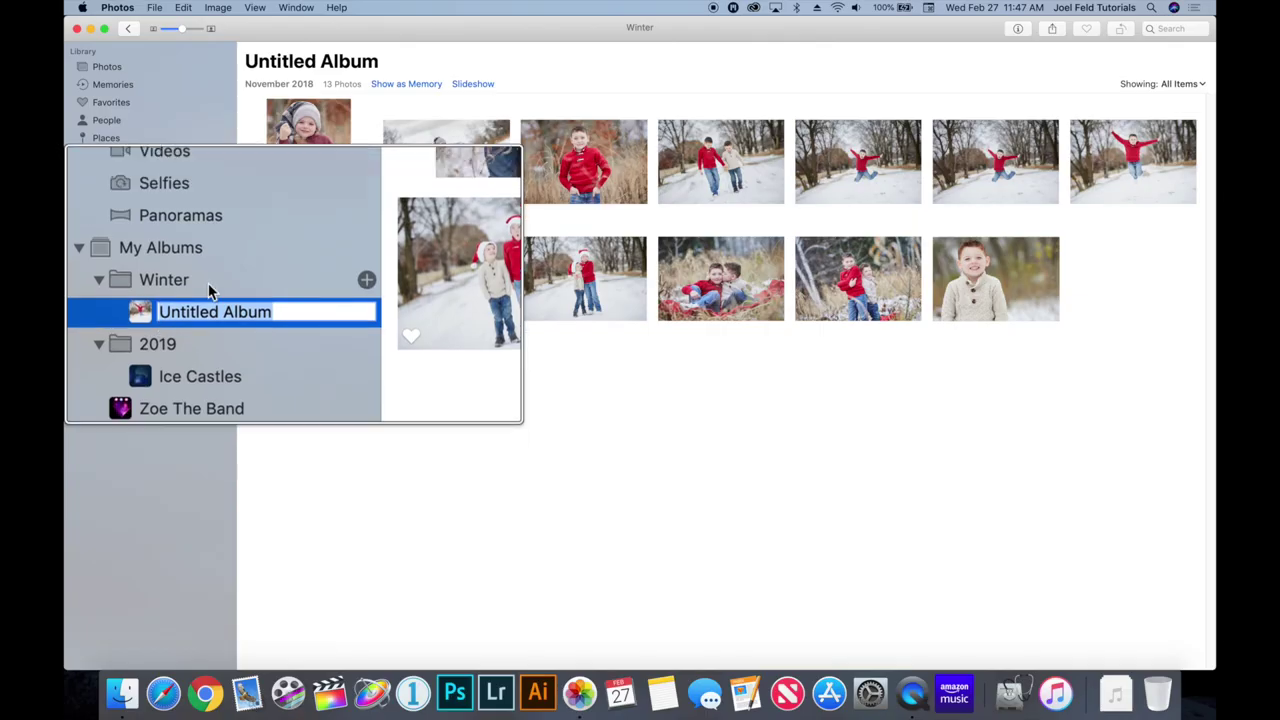
Name the new album in the Winter folder "2019", and check the contents of the folder and album.
type("winter 2019")
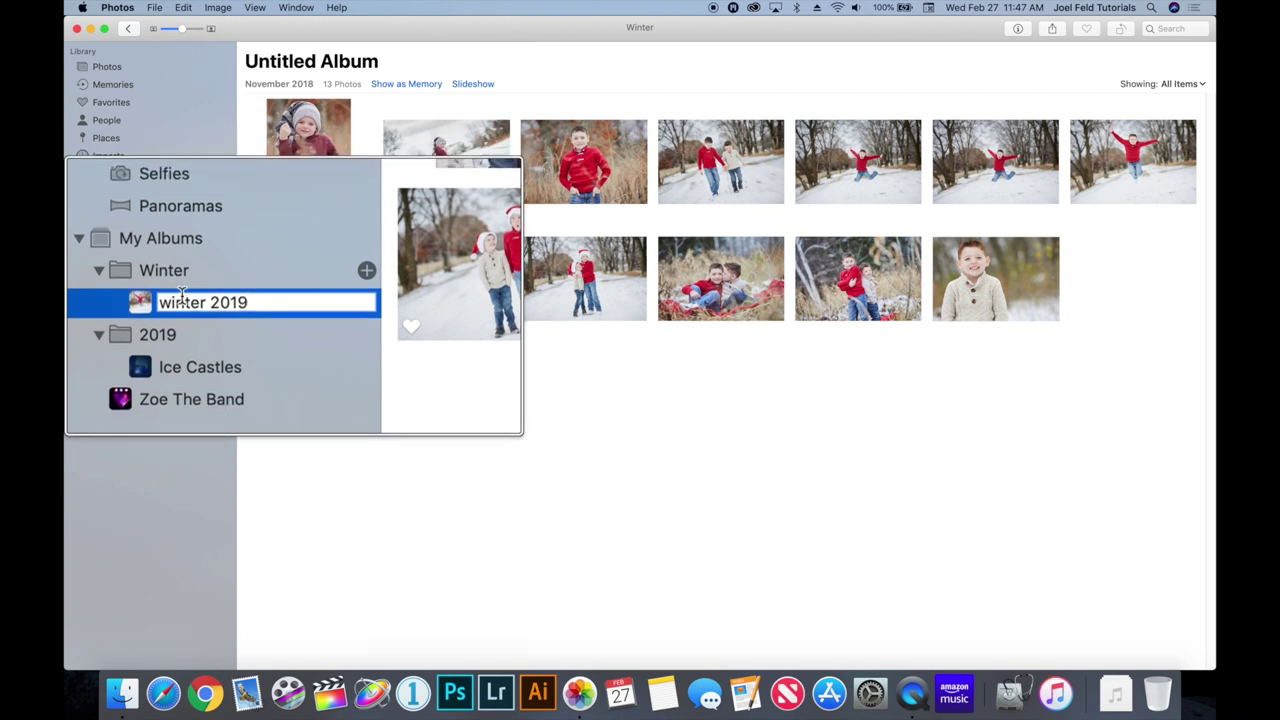
double_click(182, 300)
key("BackSpace")
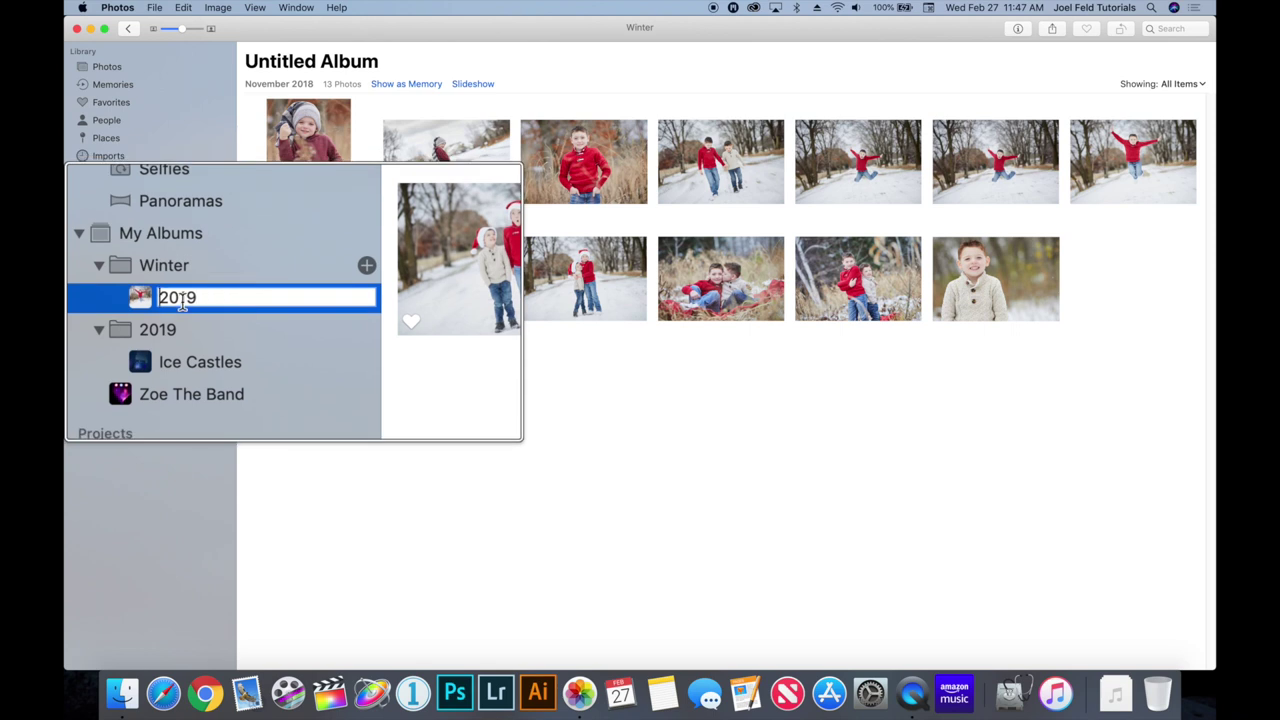
key("Return")
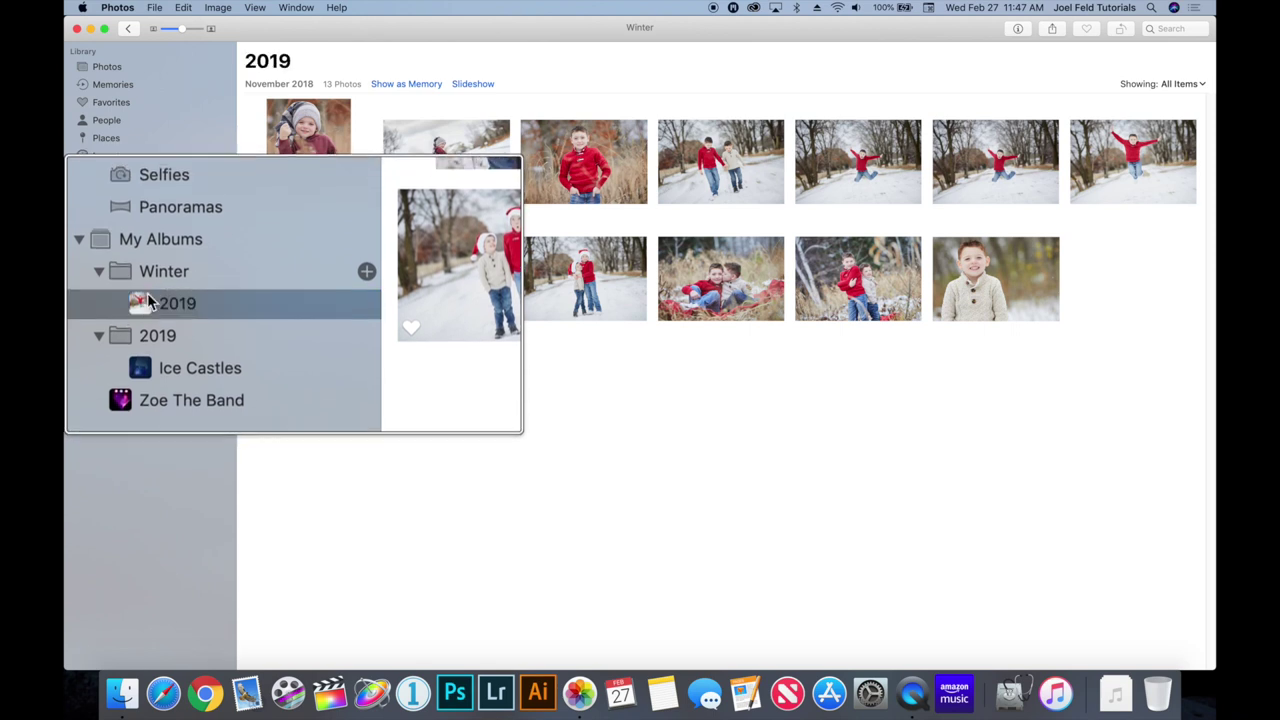
left_click(183, 286)
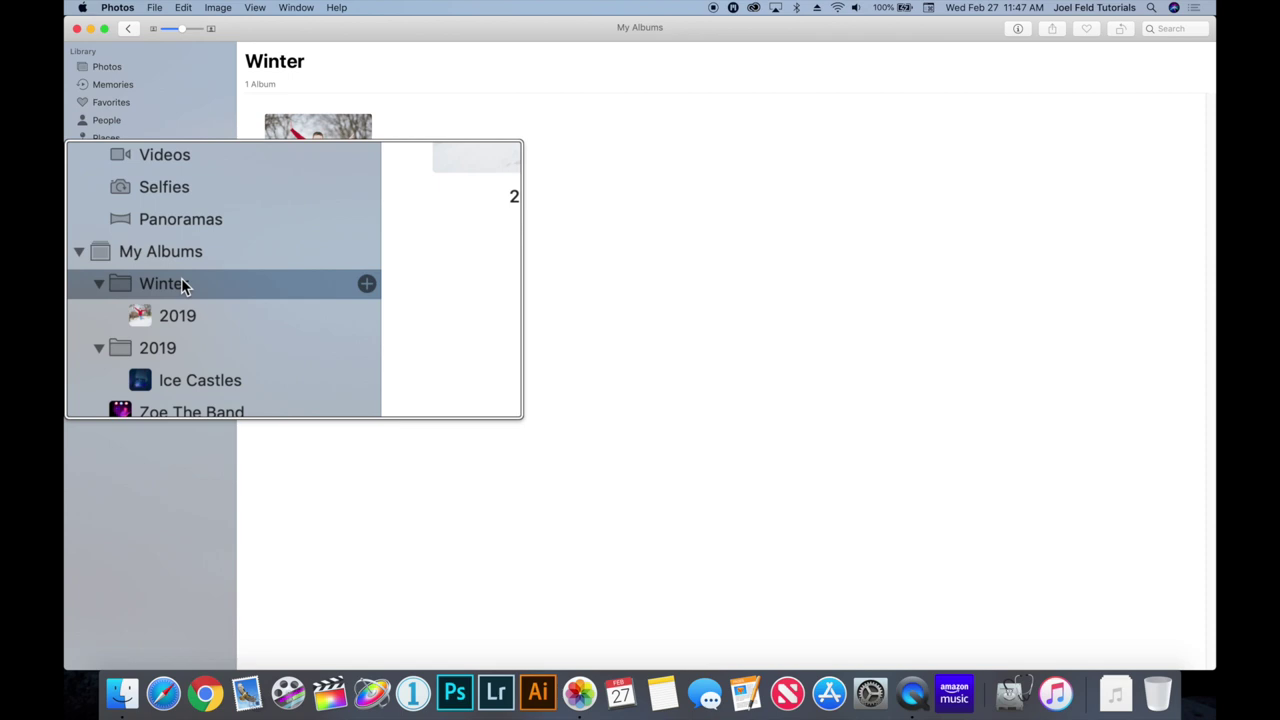
left_click(182, 303)
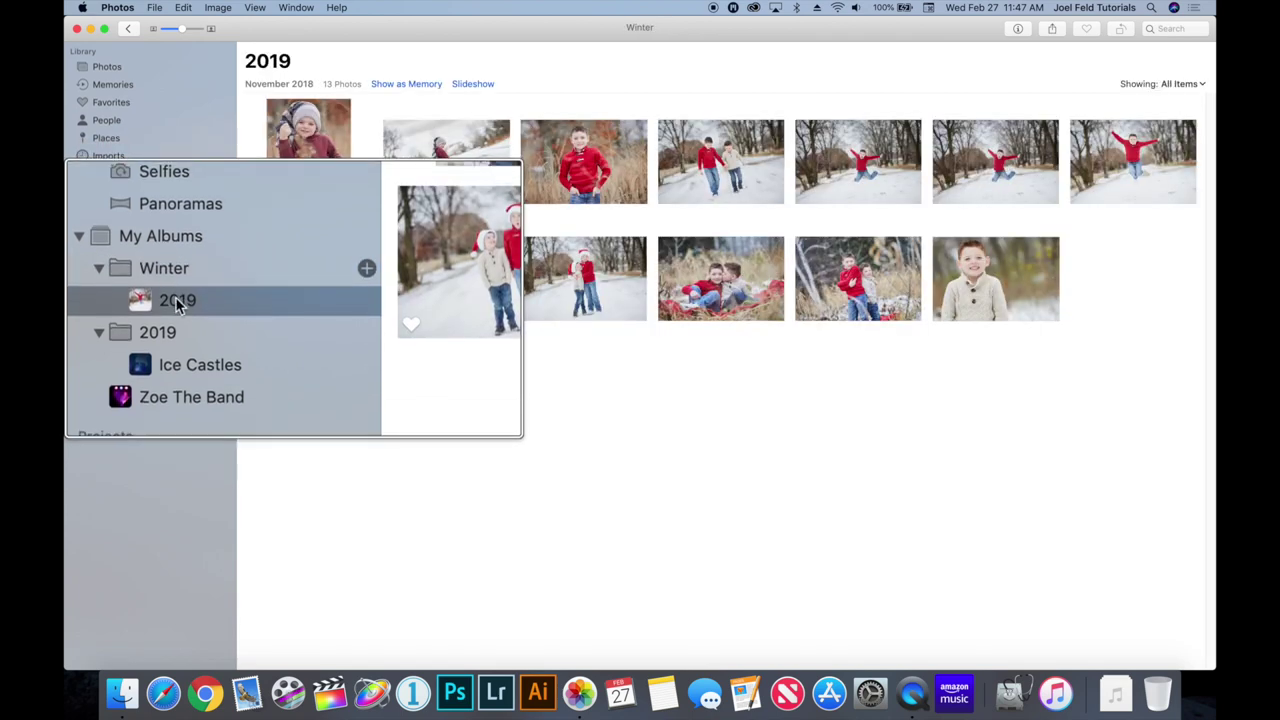
Rename the album inside the Winter folder to "winter" and move it into the 2019 folder.
left_click(178, 302)
type("winter")
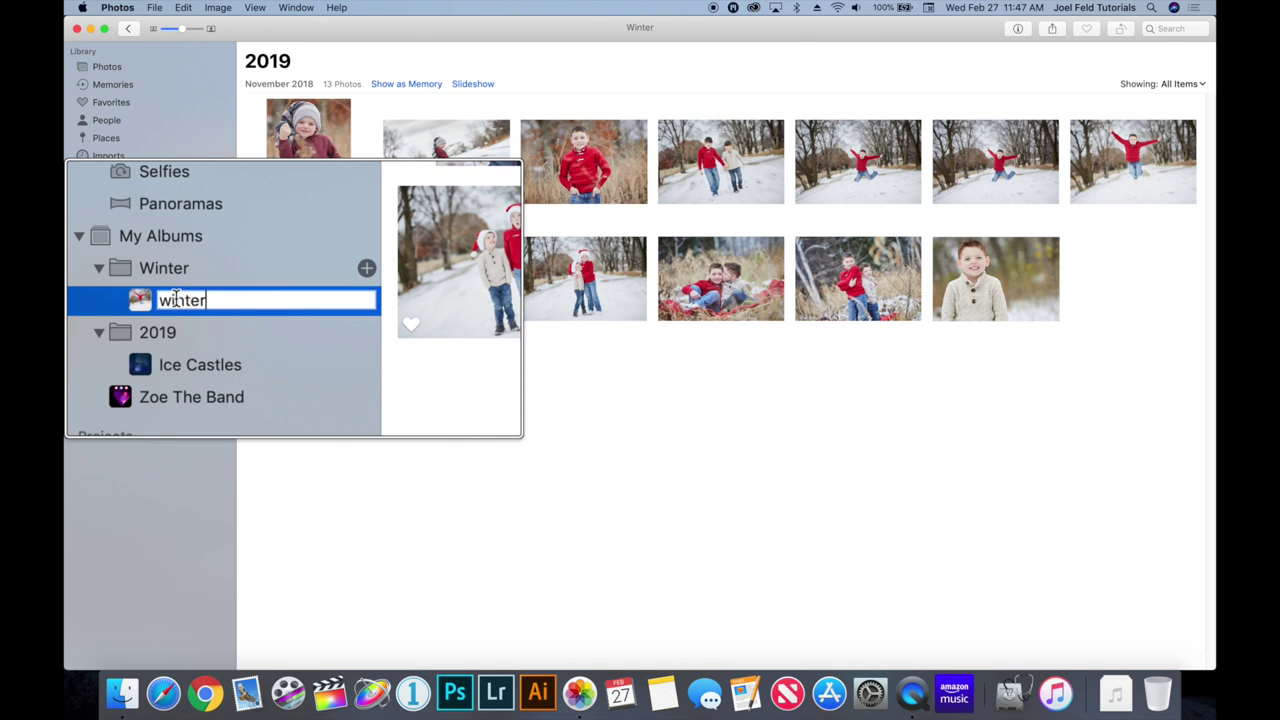
key("Return")
mouse_move(152, 307)
left_mouse_down()
mouse_move(166, 283)
mouse_move(165, 318)
left_mouse_up()
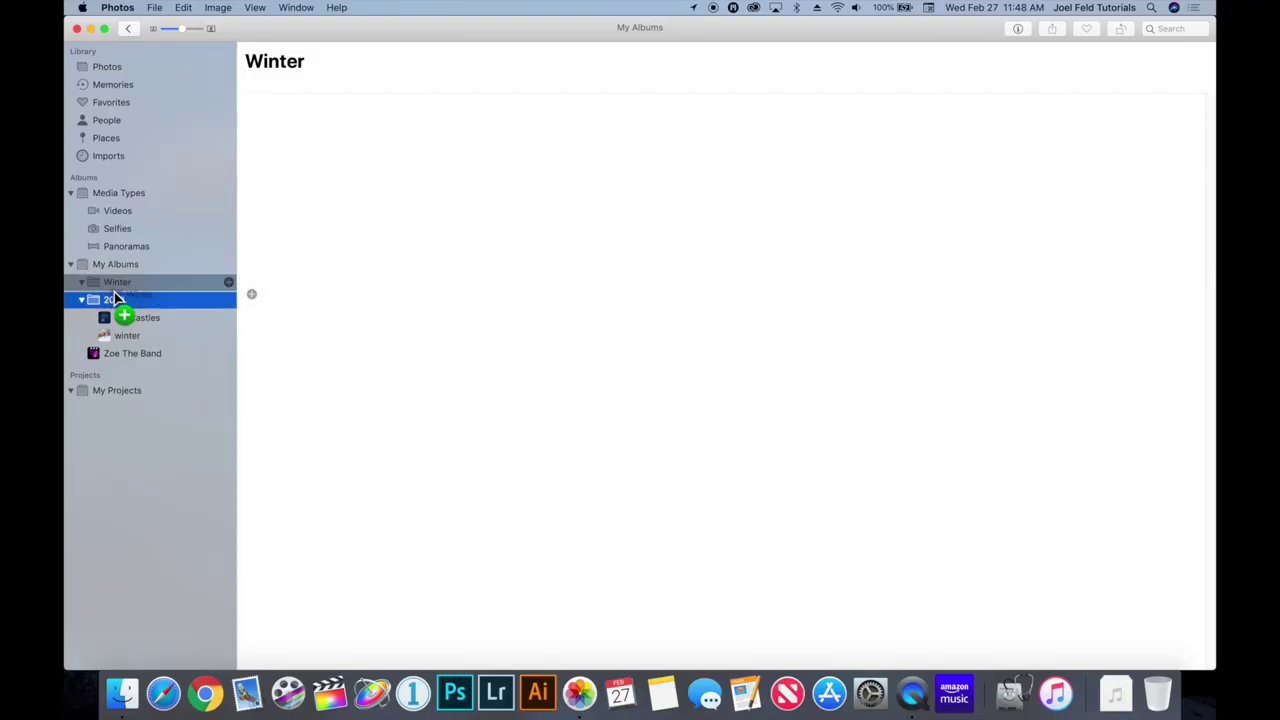
Move the empty Winter folder into the 2019 folder and check both folders' contents.
left_click_drag(114, 297, 115, 298)
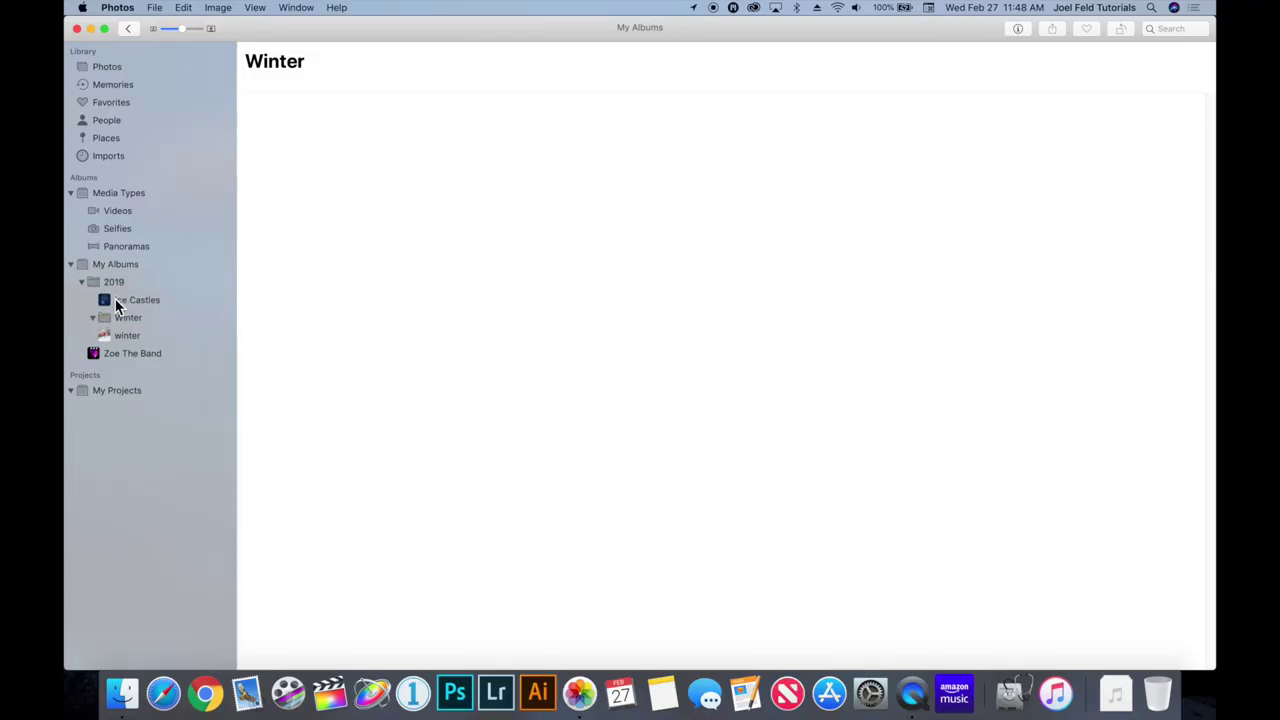
left_click(115, 320)
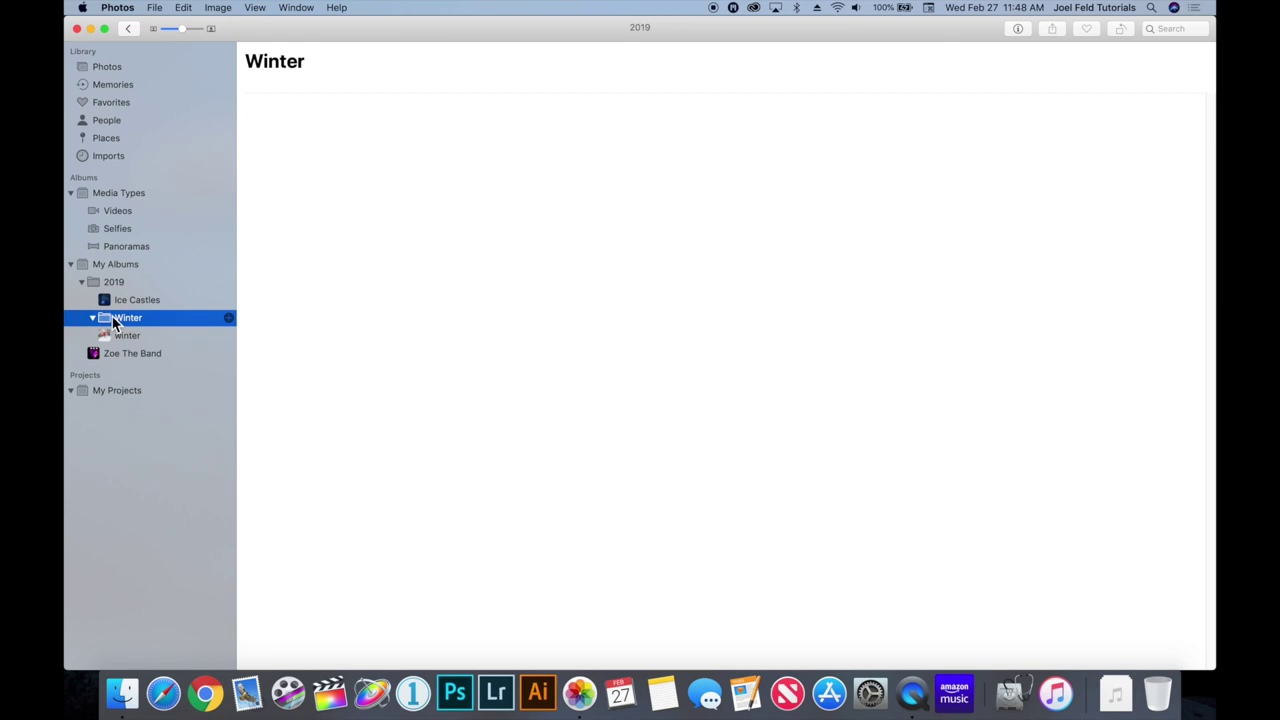
left_click(120, 286)
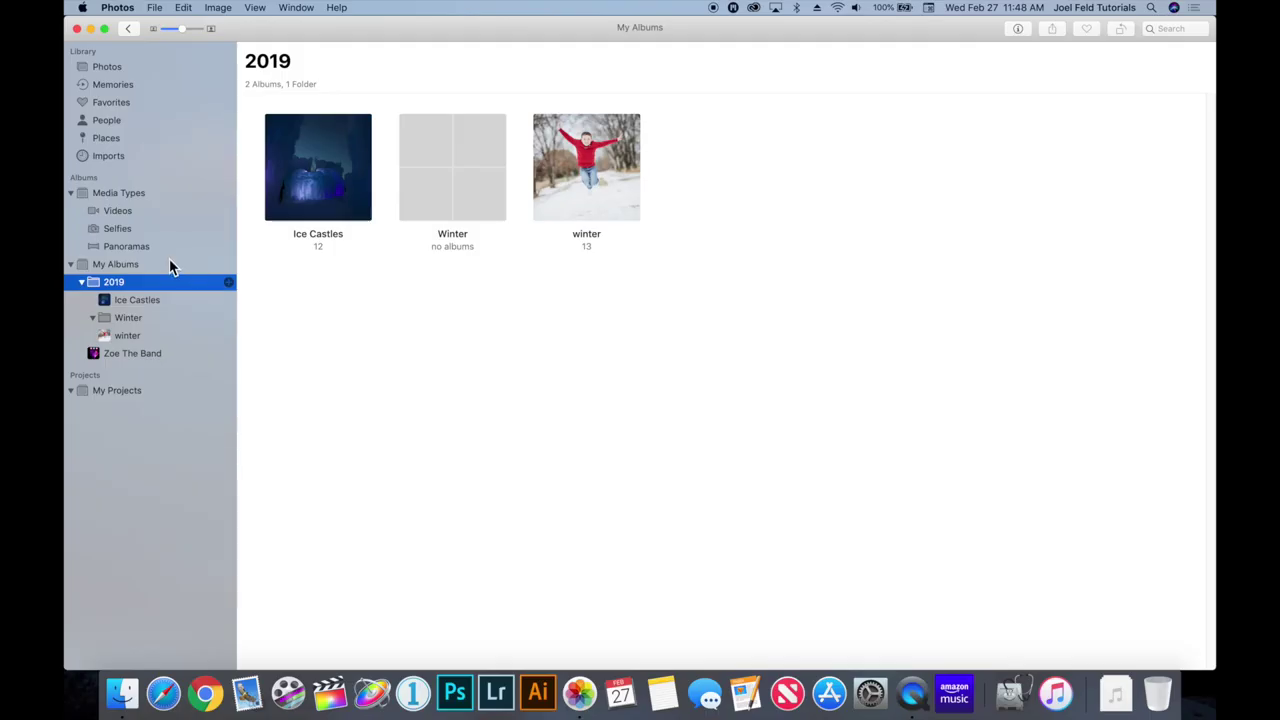
Start a new smart album under My Albums and name it "Edited Pictures".
left_click(169, 262)
left_click(230, 266)
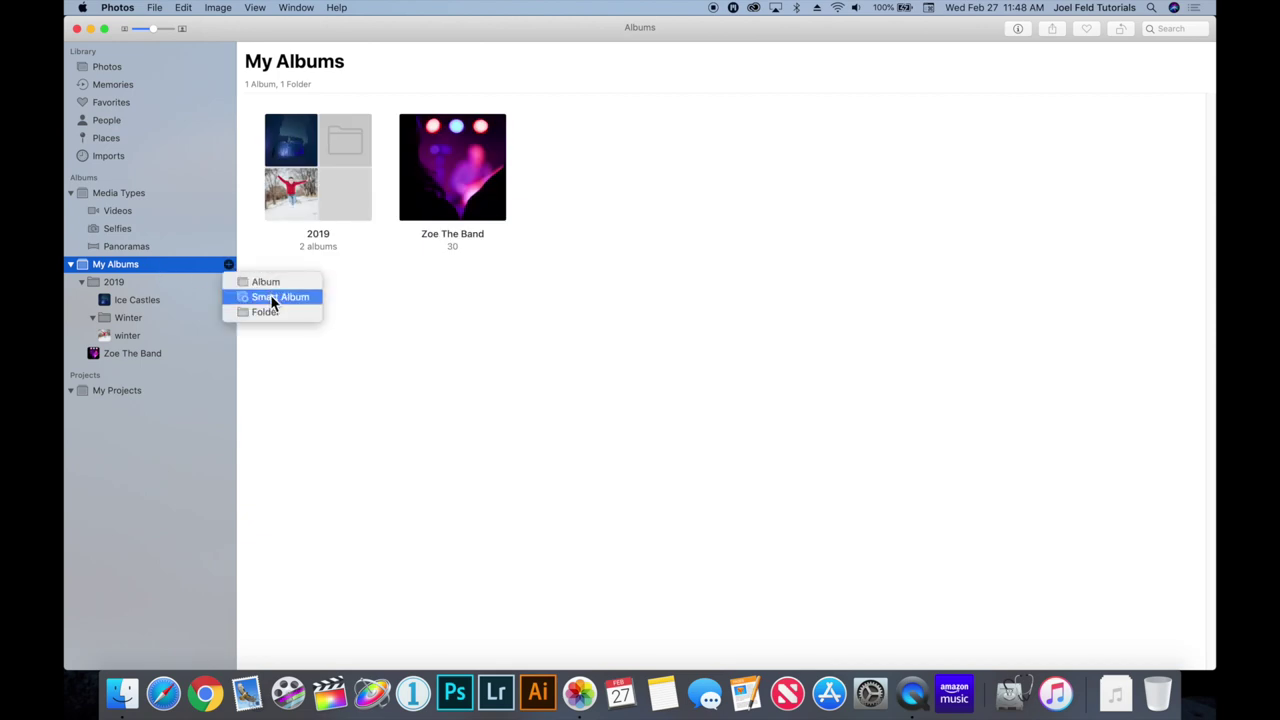
left_click(270, 298)
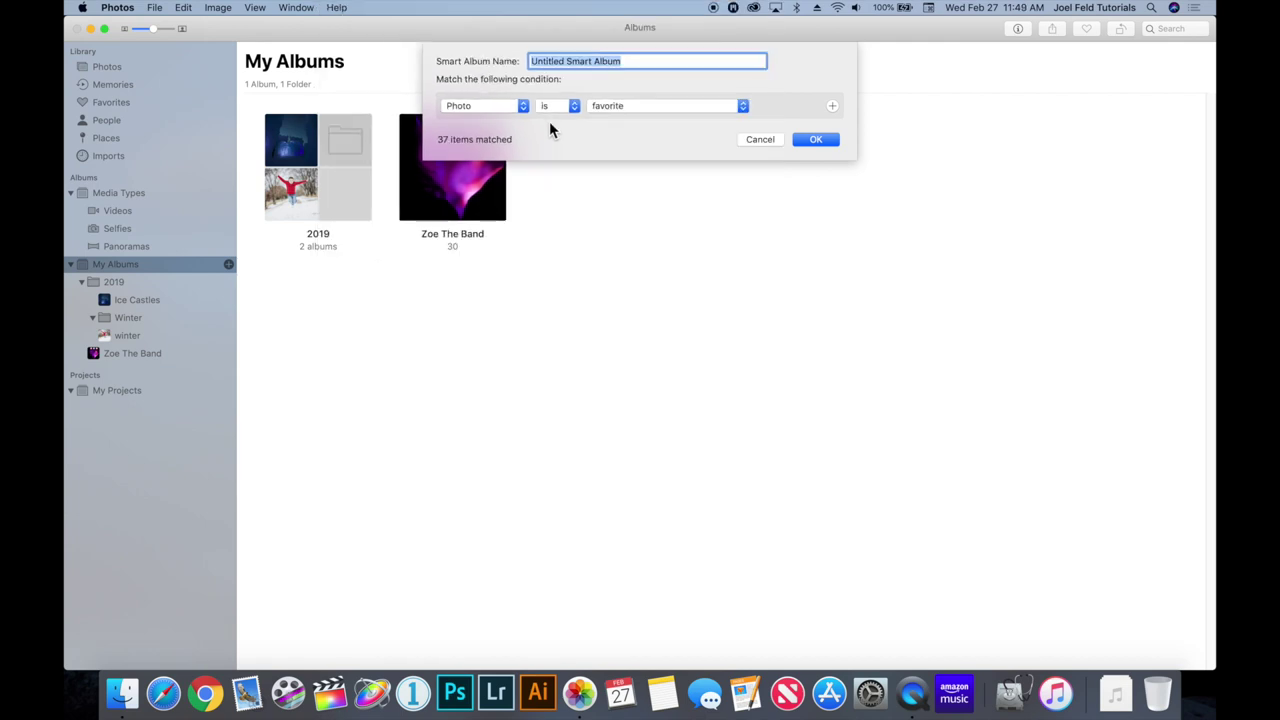
type("Edited Pictures")
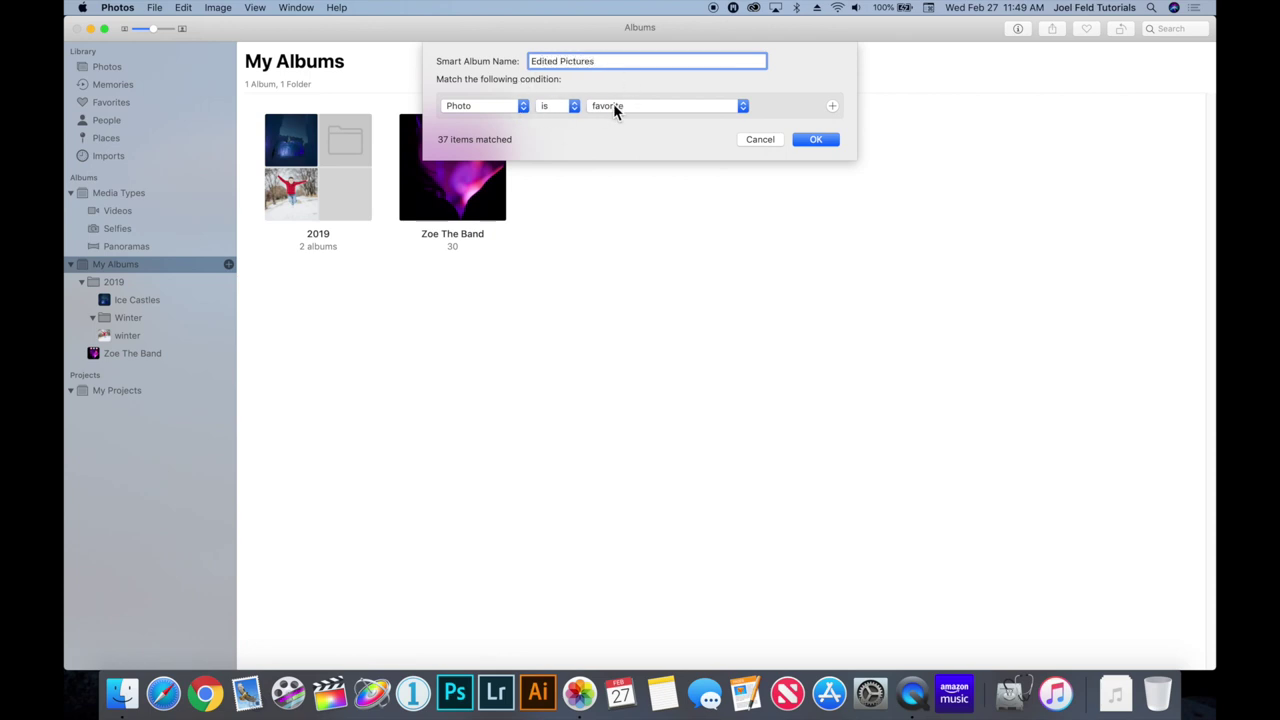
Create the Edited Pictures smart album with the condition "Photo is edited" and open it.
left_click(503, 110)
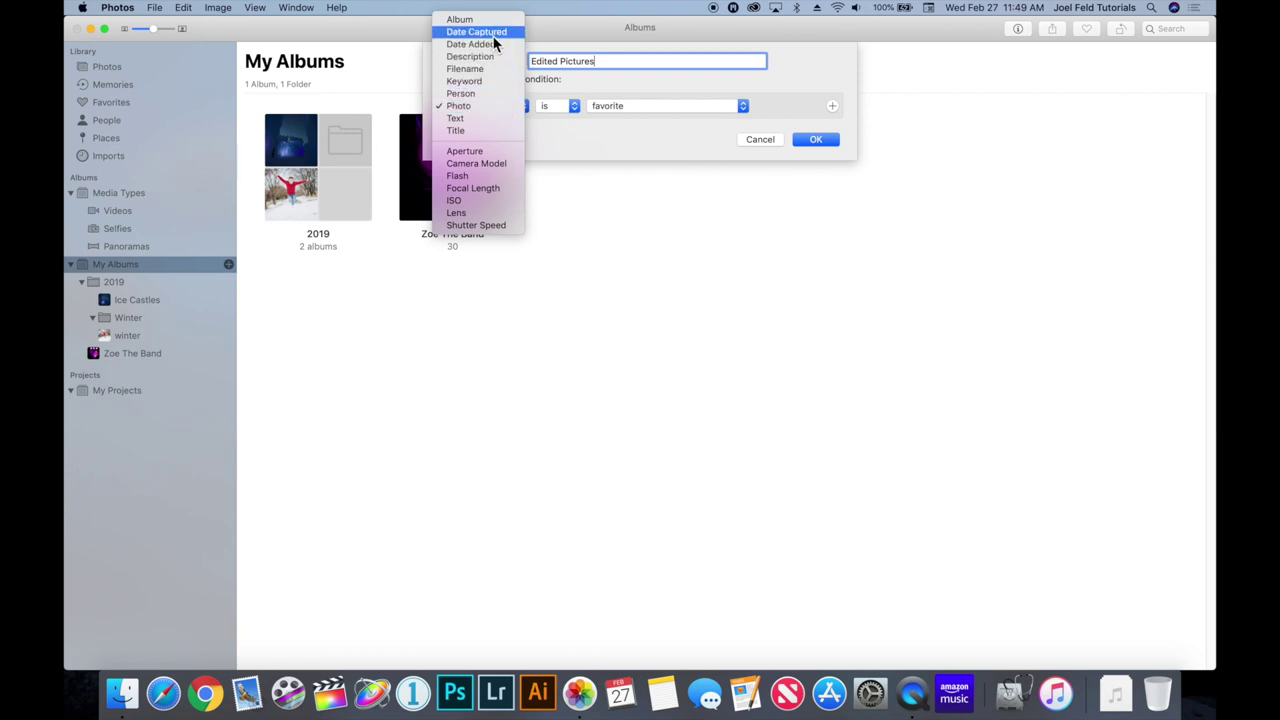
left_click(474, 106)
left_click(547, 113)
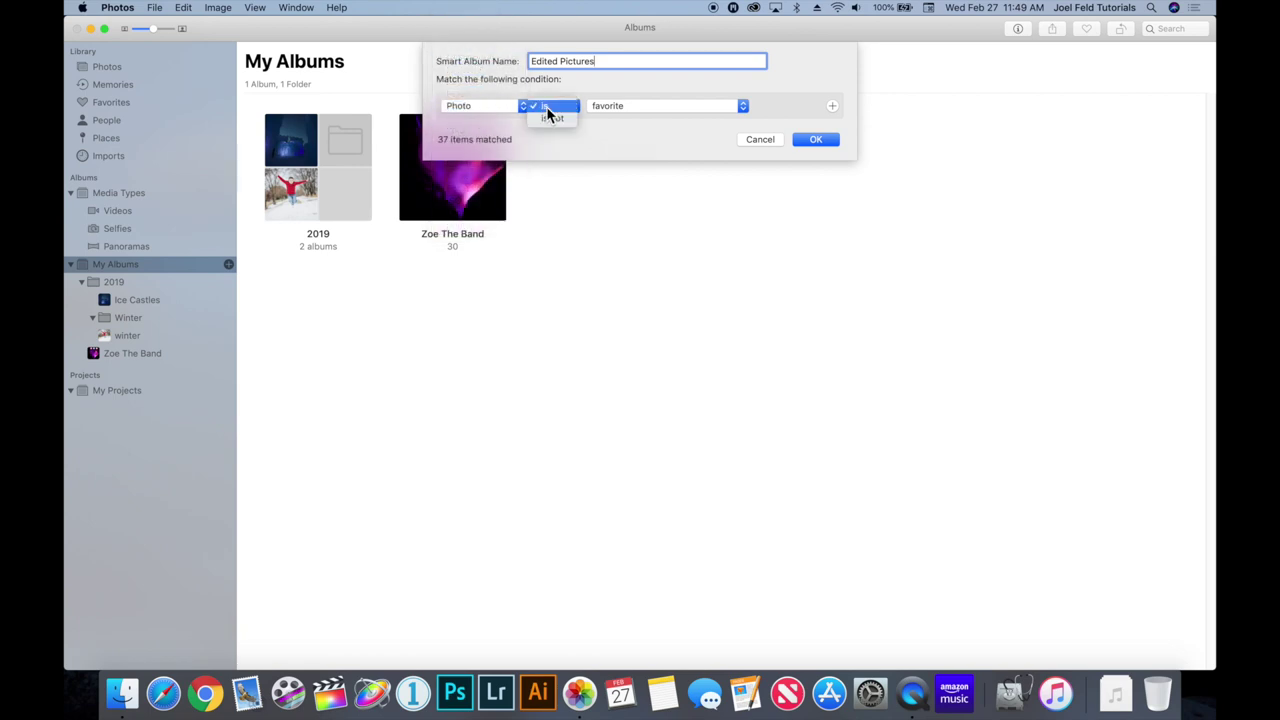
left_click(547, 108)
left_click(628, 108)
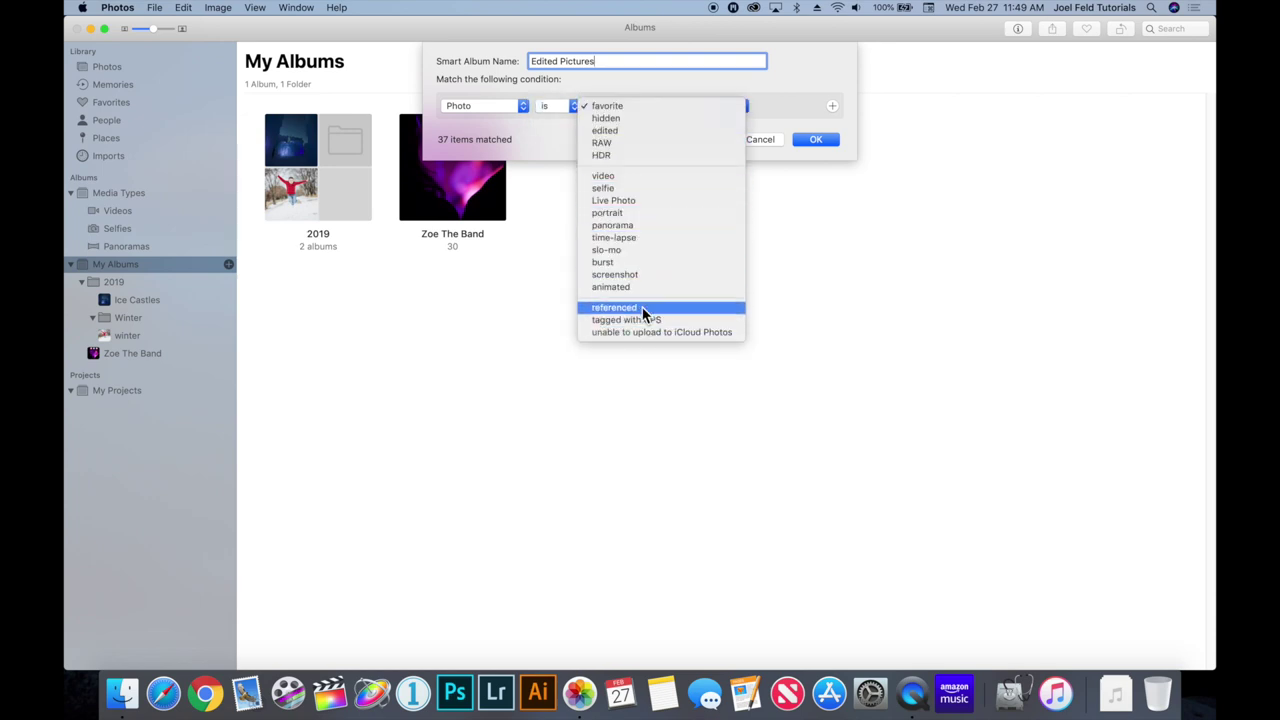
left_click(628, 131)
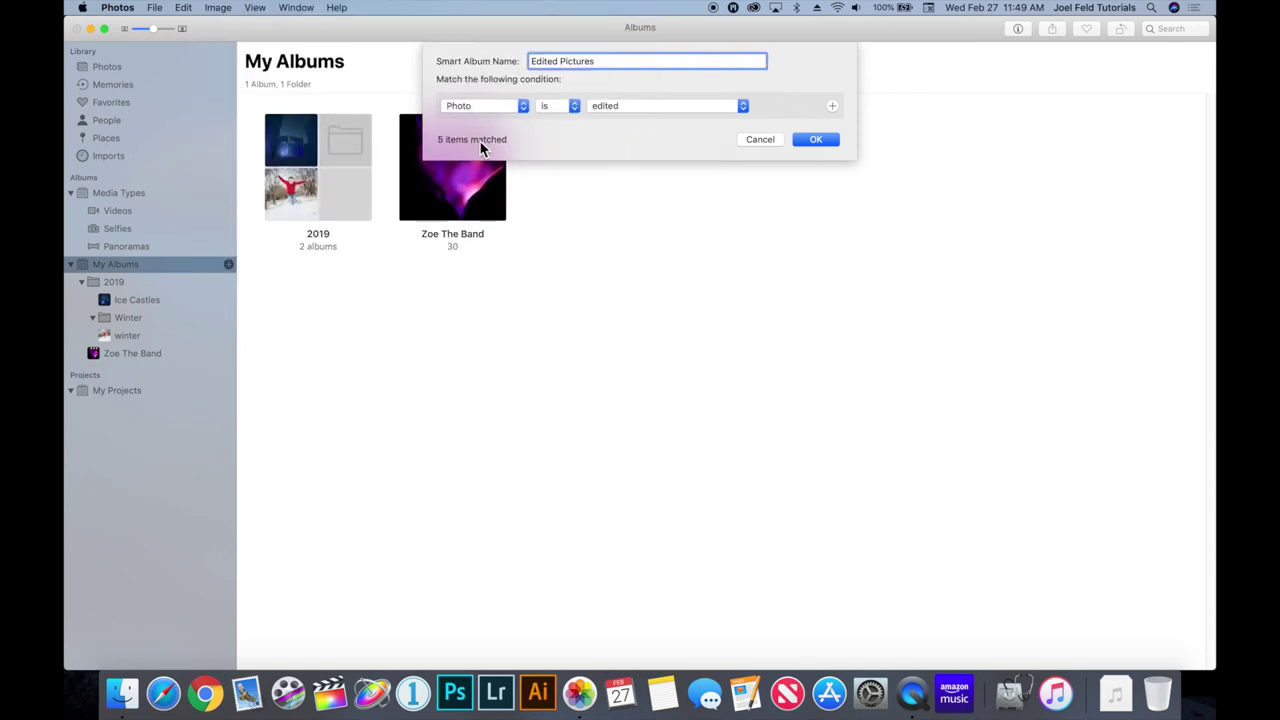
left_click(815, 142)
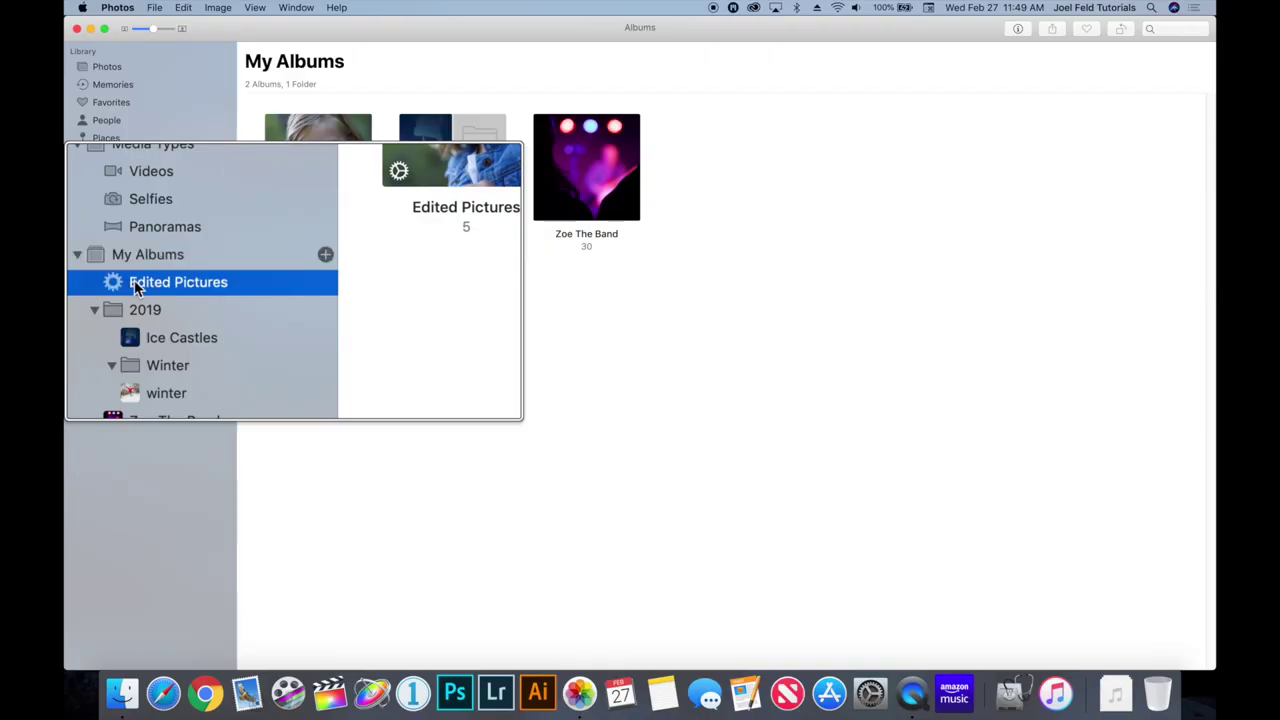
left_click(134, 282)
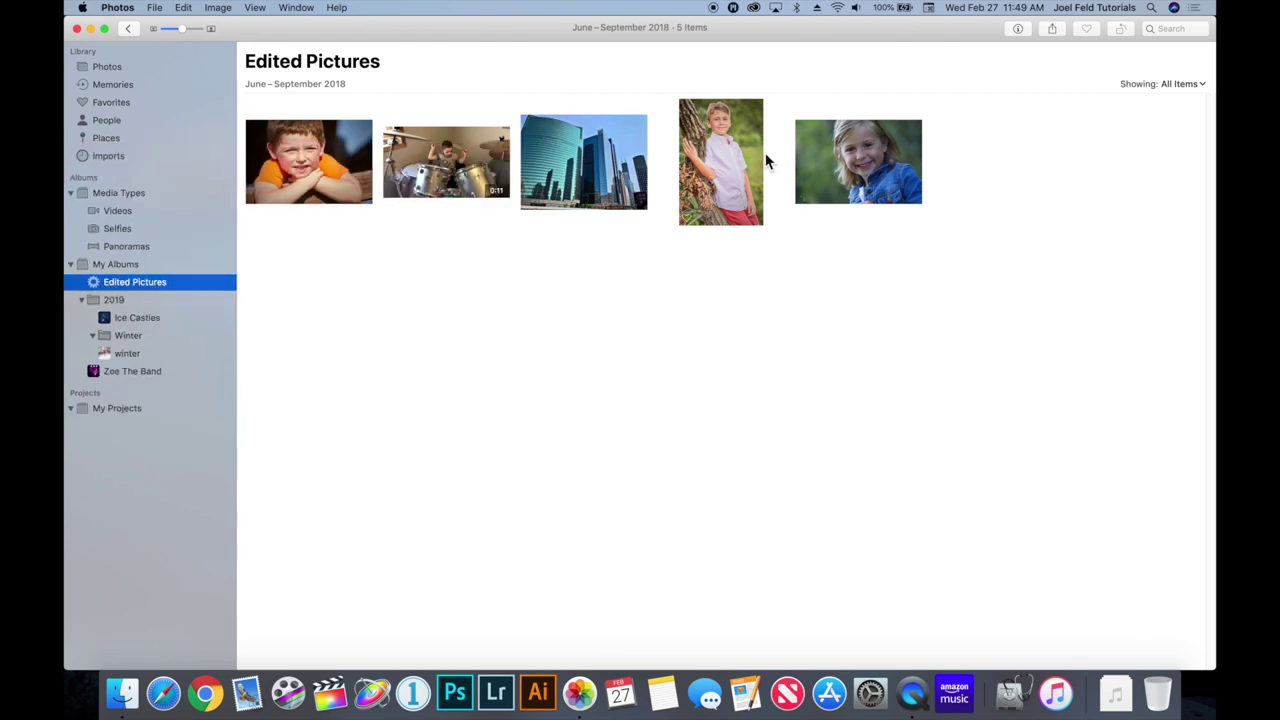
Find the September 2018 portrait of the smiling man in a blue polo shirt in the full library and open it for editing.
left_click(110, 67)
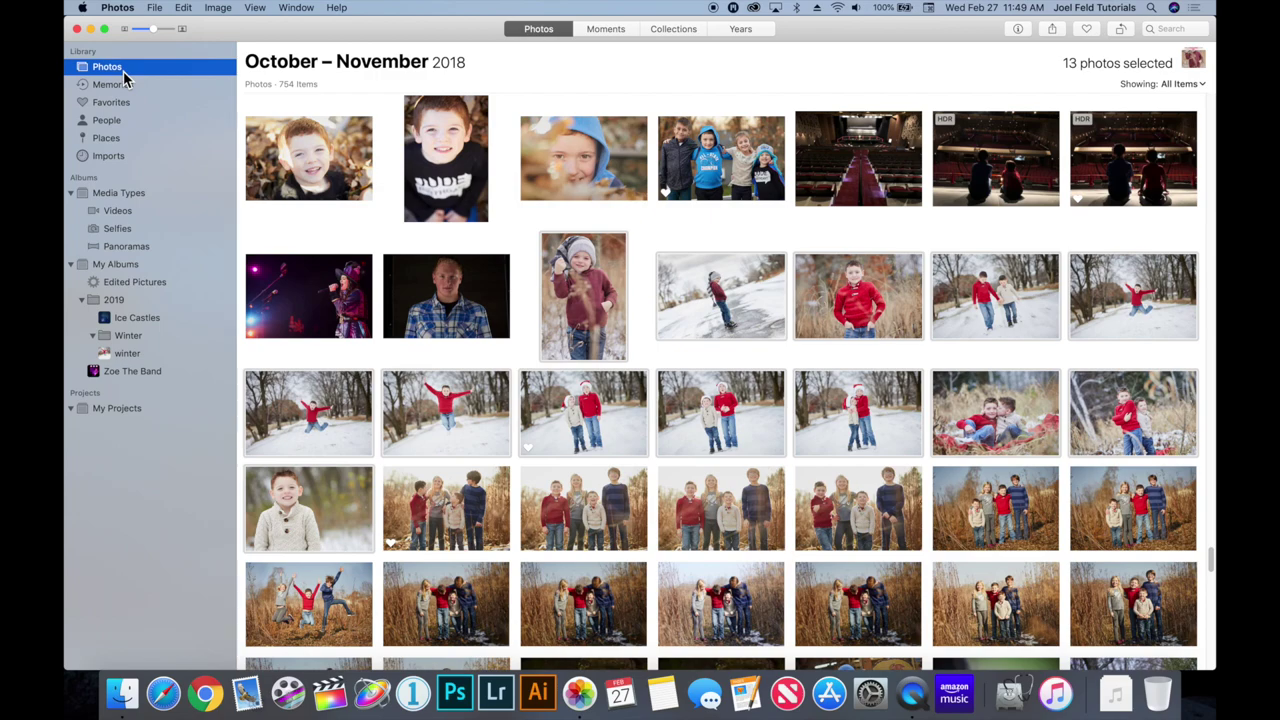
scroll(615, 275, "up", 5)
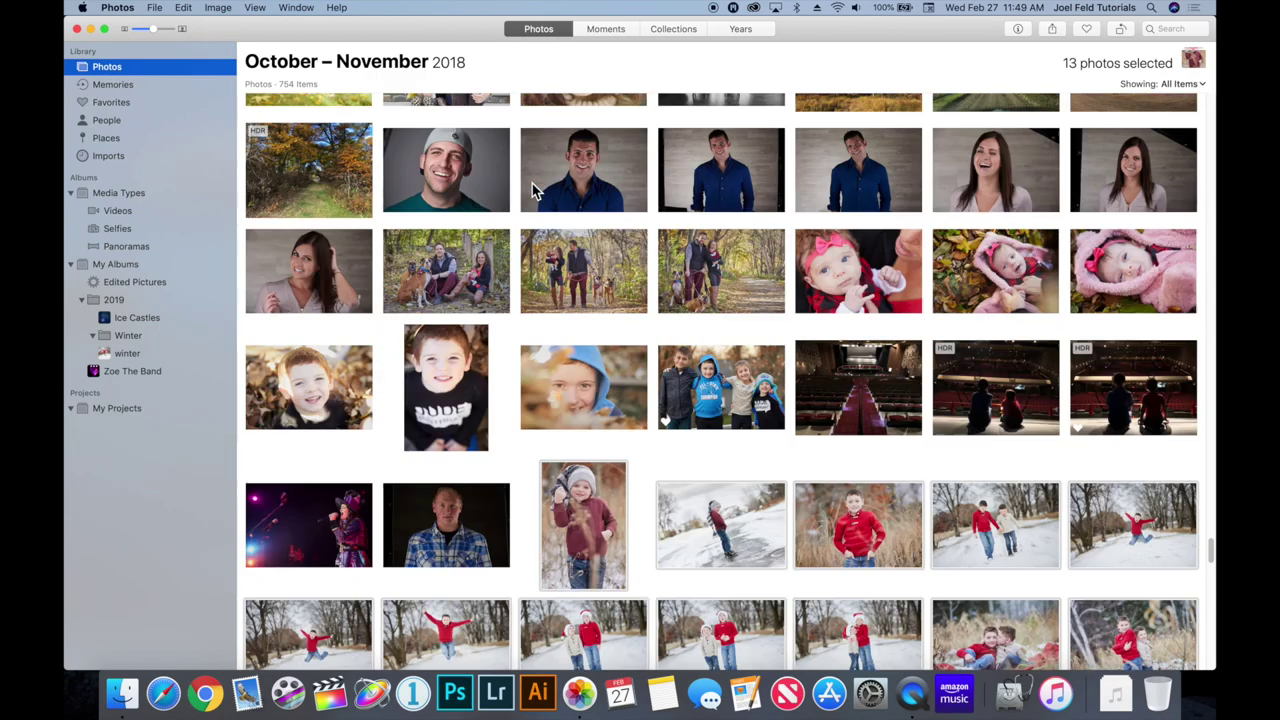
scroll(532, 190, "up", 5)
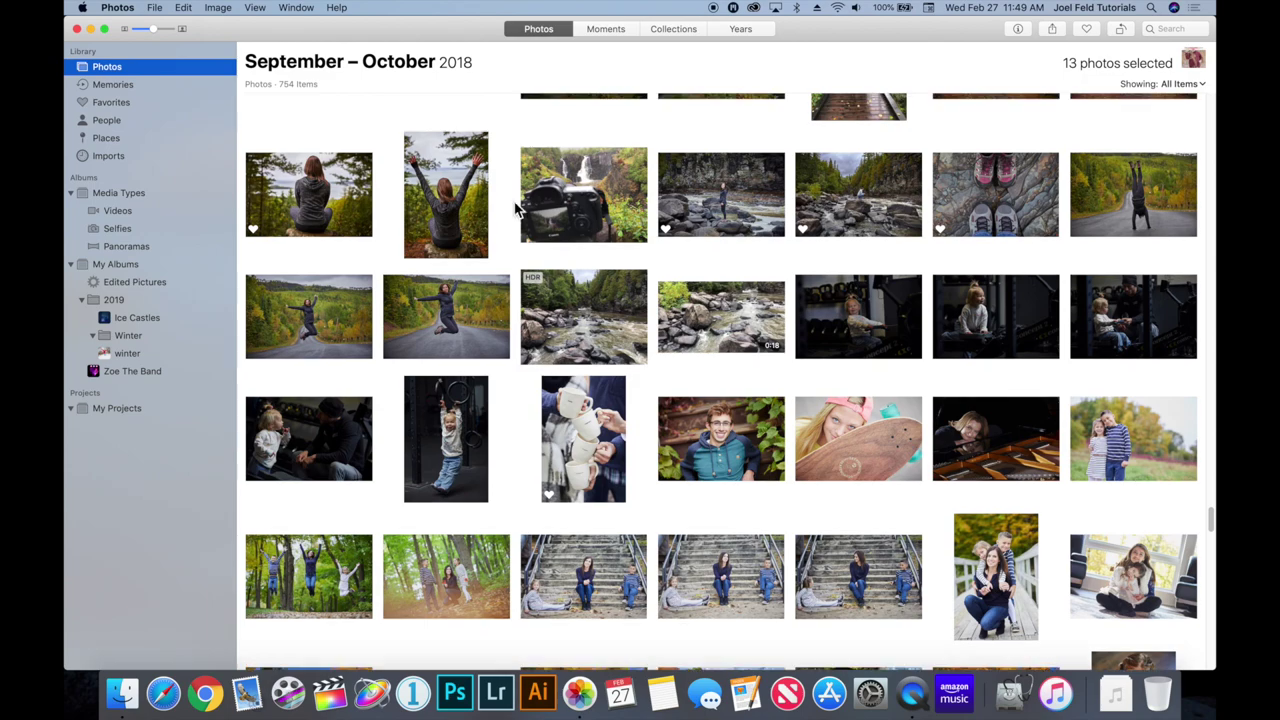
scroll(600, 290, "up", 5)
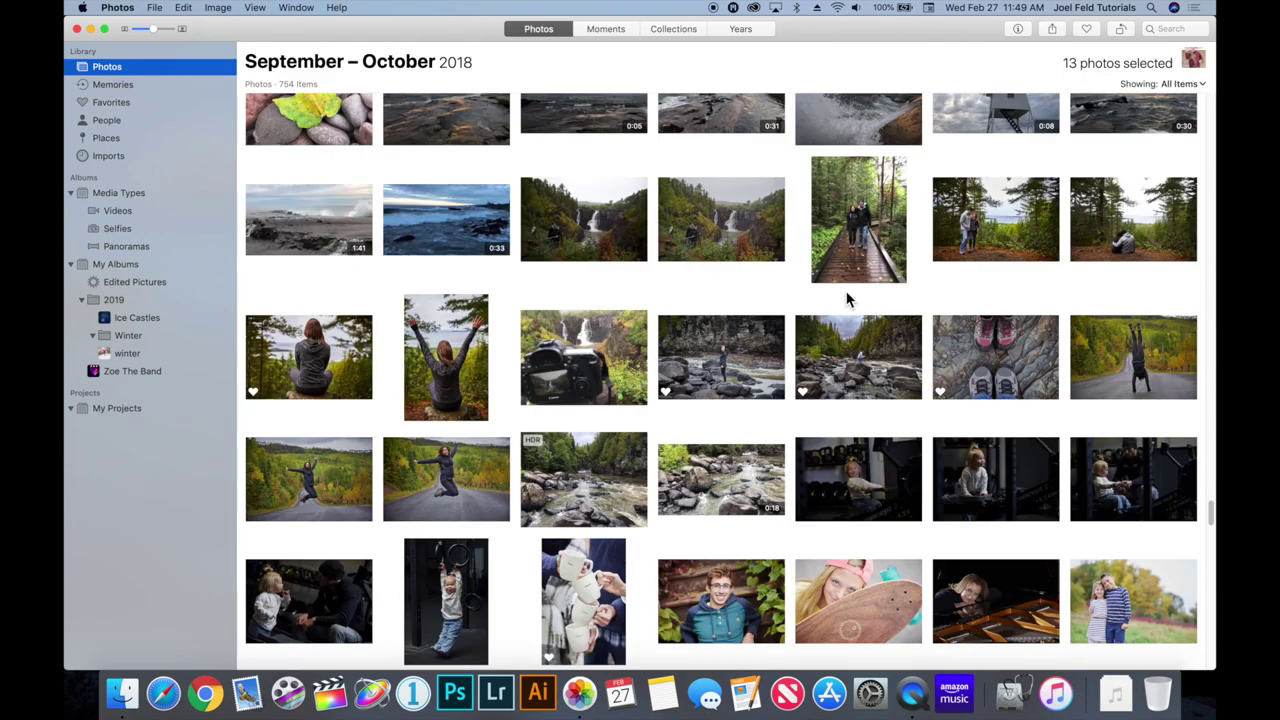
scroll(530, 292, "up", 5)
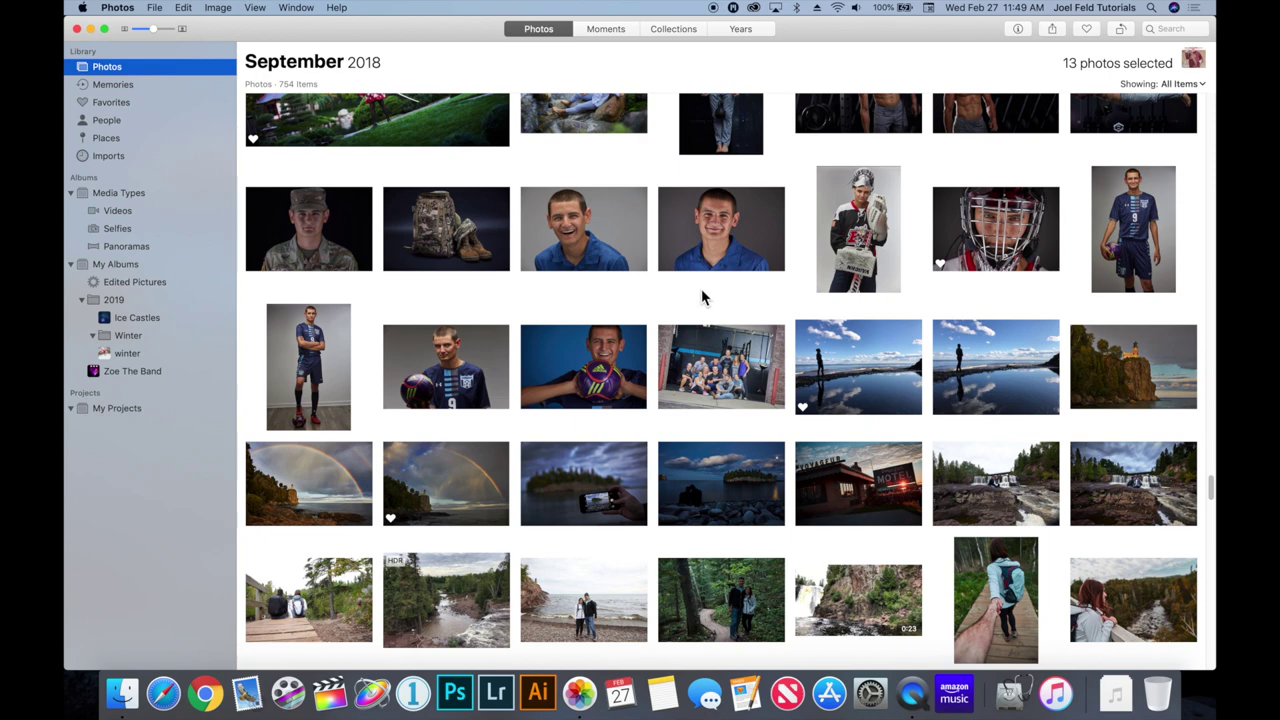
double_click(729, 236)
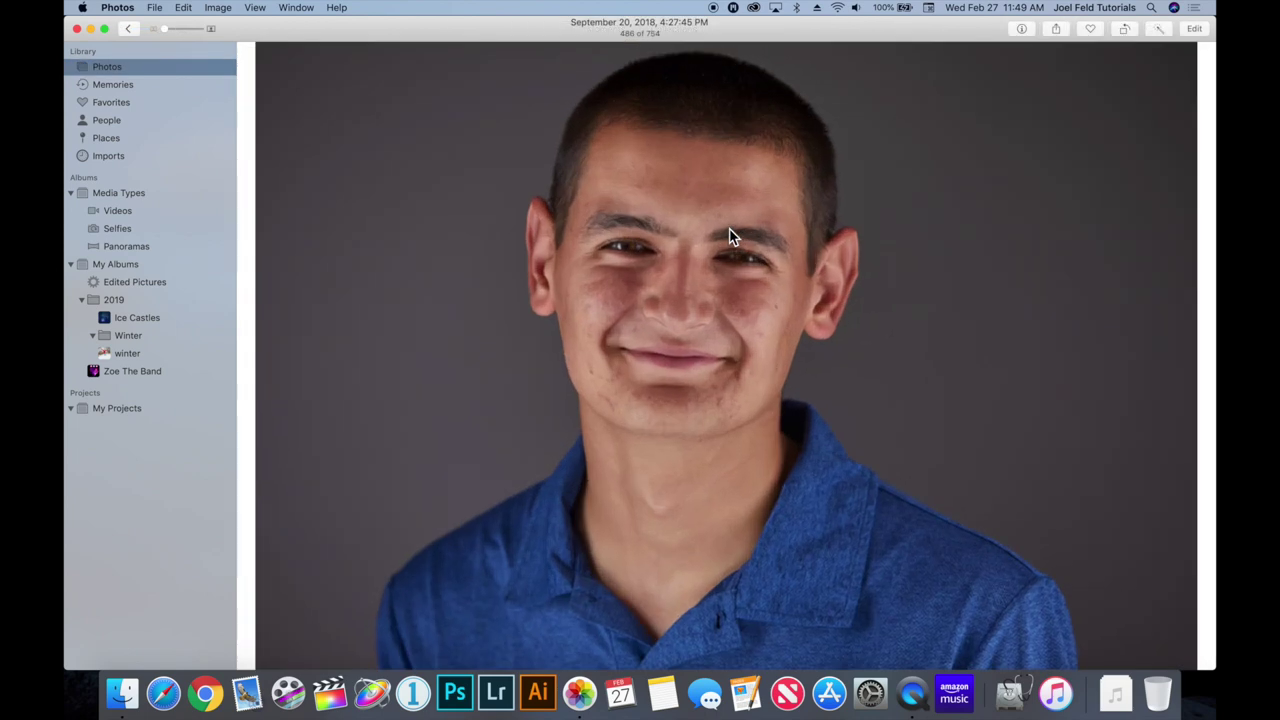
left_click(1196, 29)
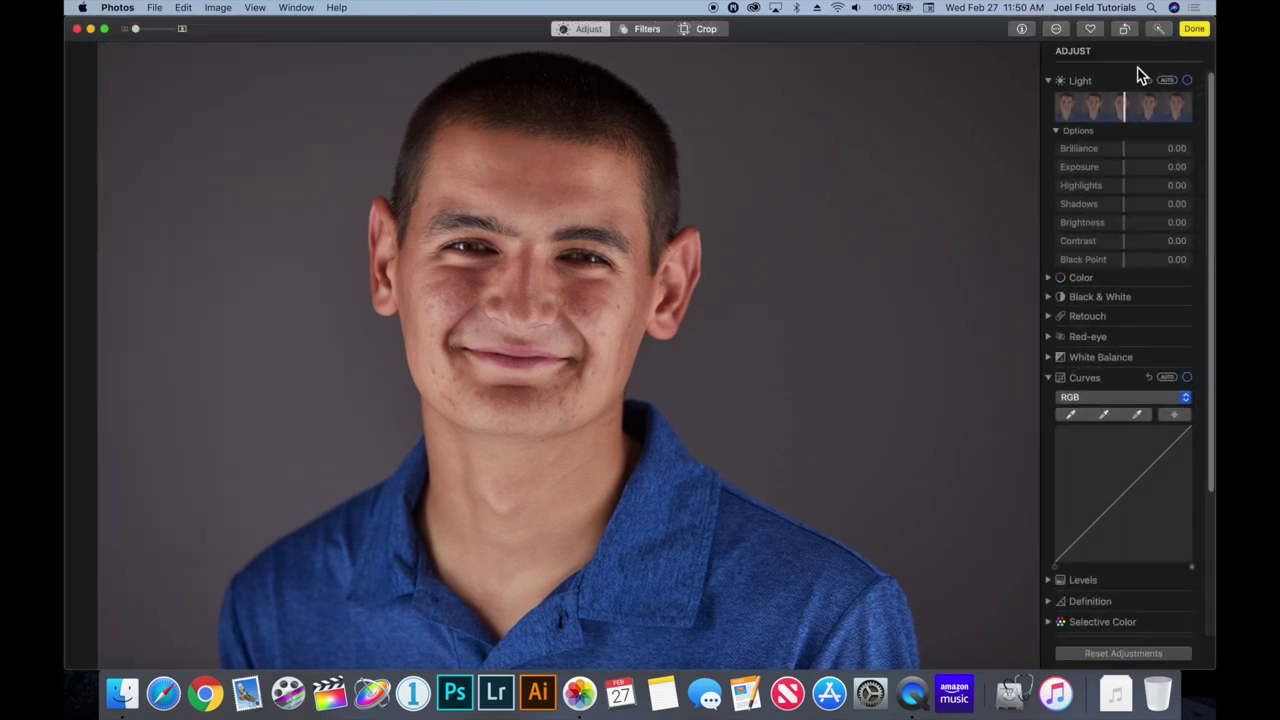
Convert the portrait to black and white with Intensity 0.29 and Neutrals 0.31, and finish editing.
left_click(1075, 298)
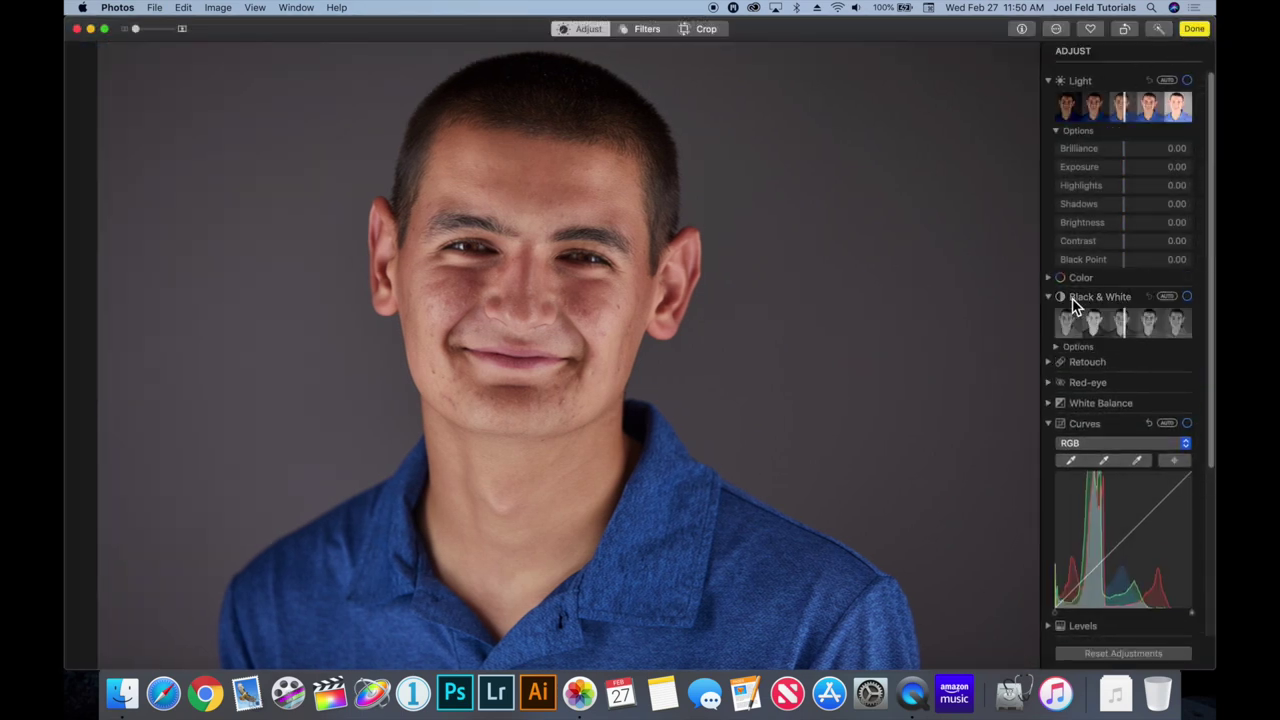
left_click(1092, 333)
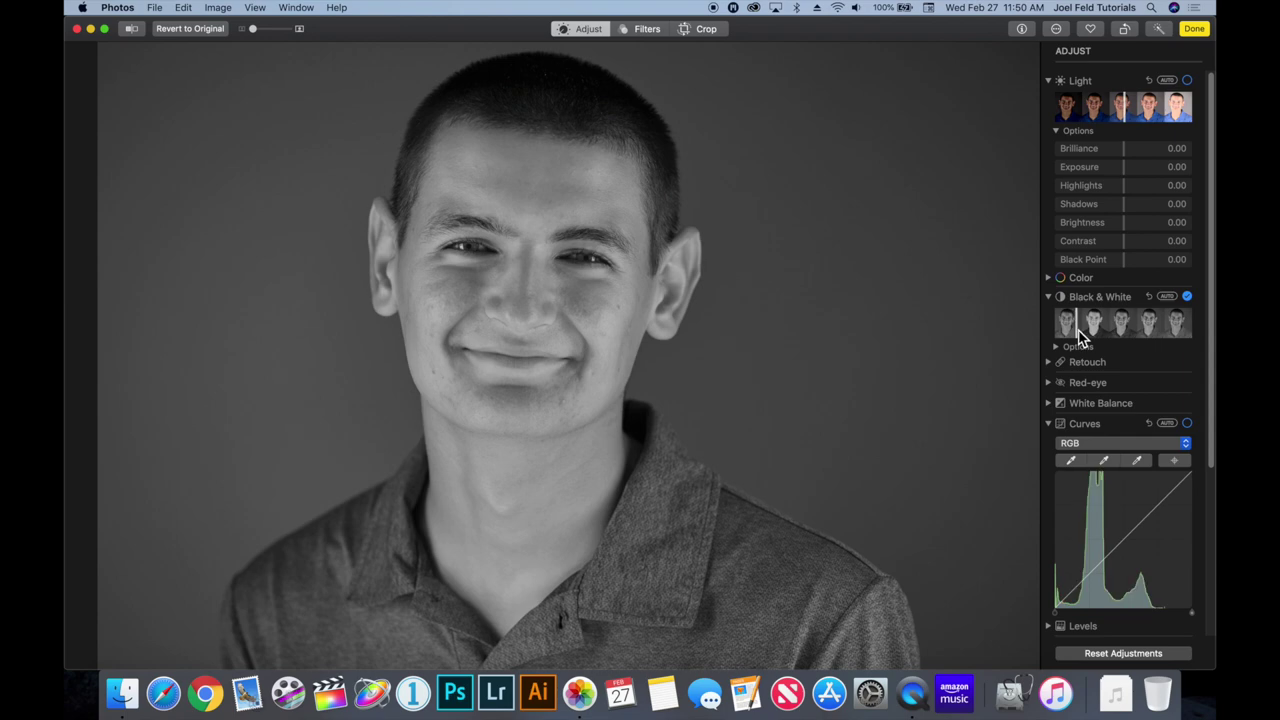
left_click_drag(1091, 330, 1066, 326)
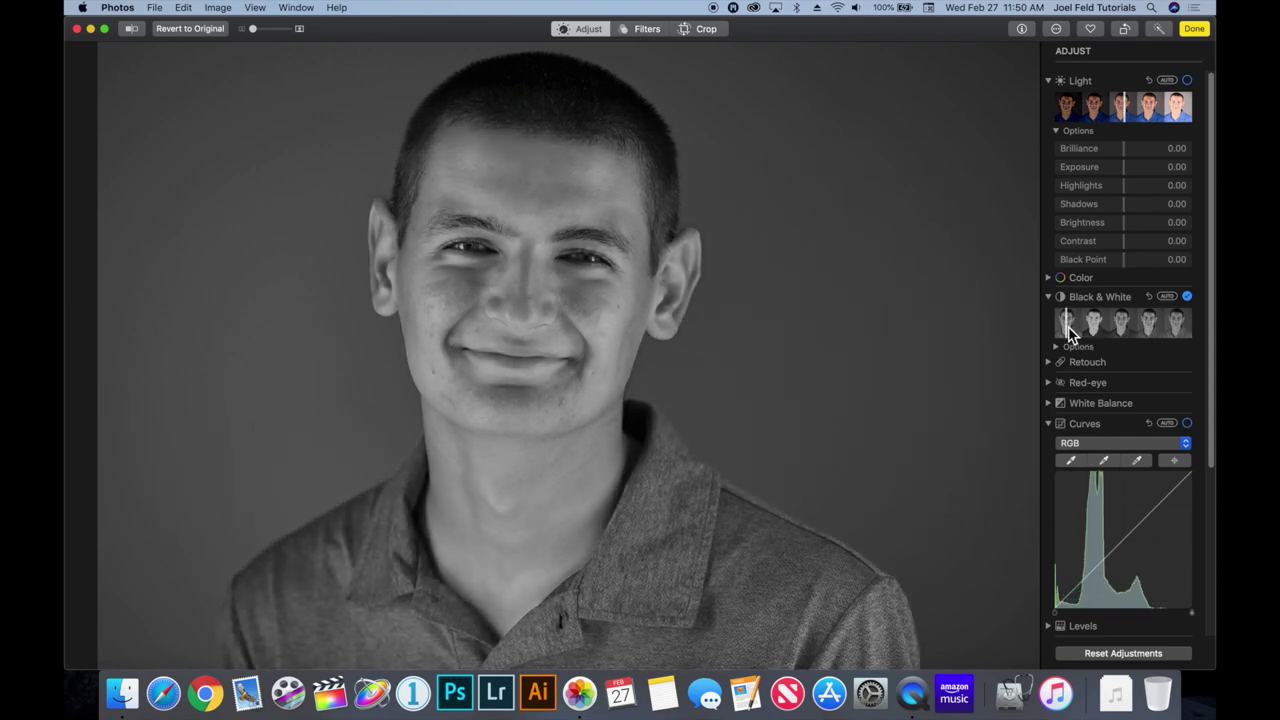
left_click(1060, 346)
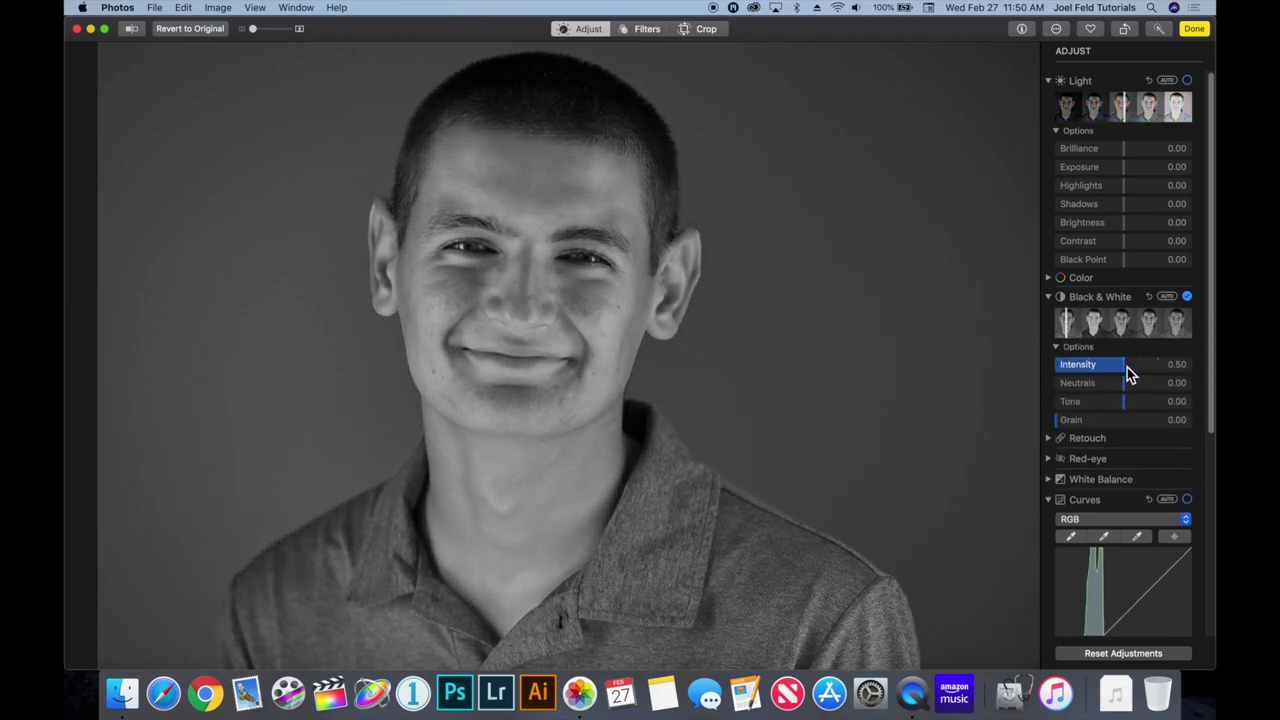
left_click_drag(1140, 372, 1148, 397)
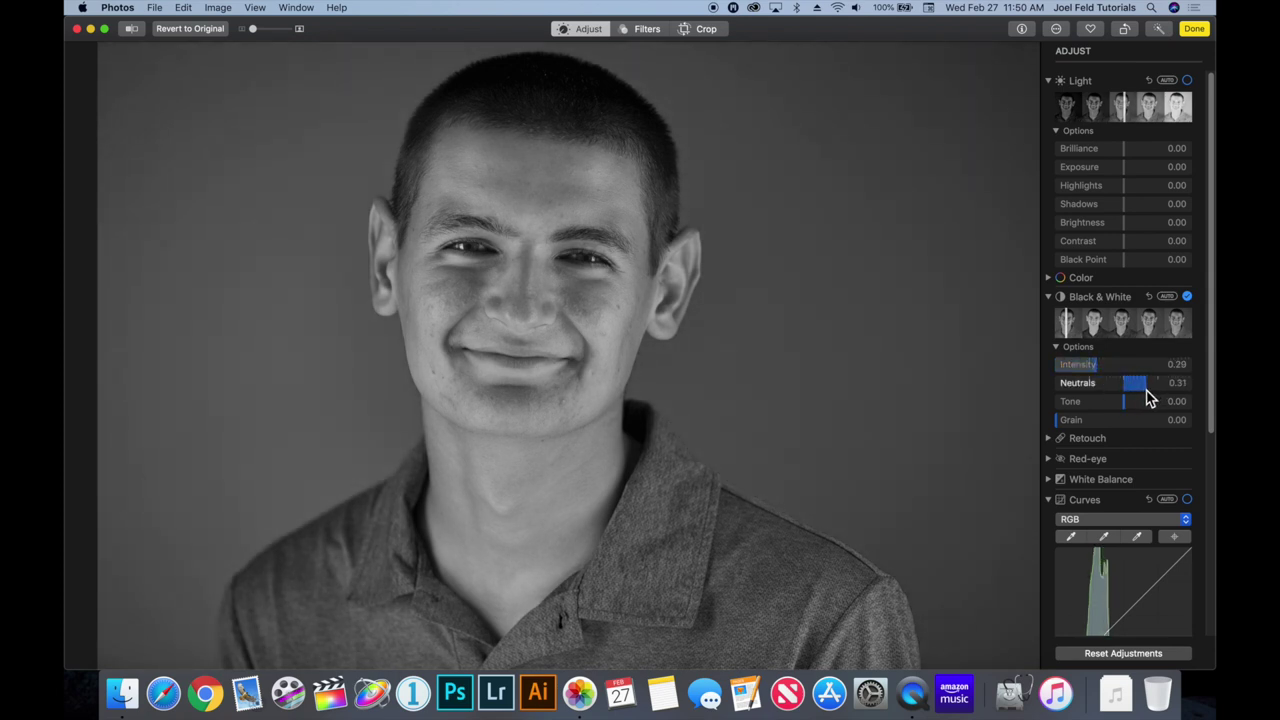
left_click(1194, 28)
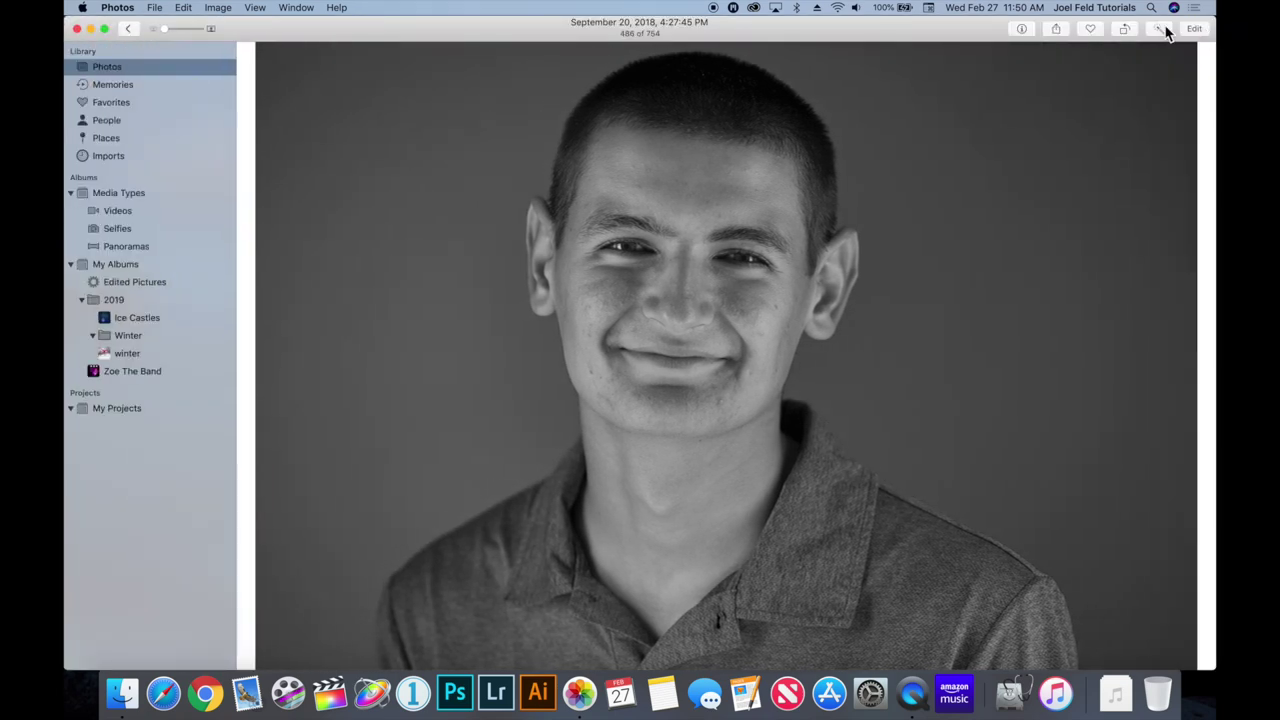
Check the Edited Pictures smart album for the newly edited portrait and look up the commands for editing the smart album.
left_click(142, 286)
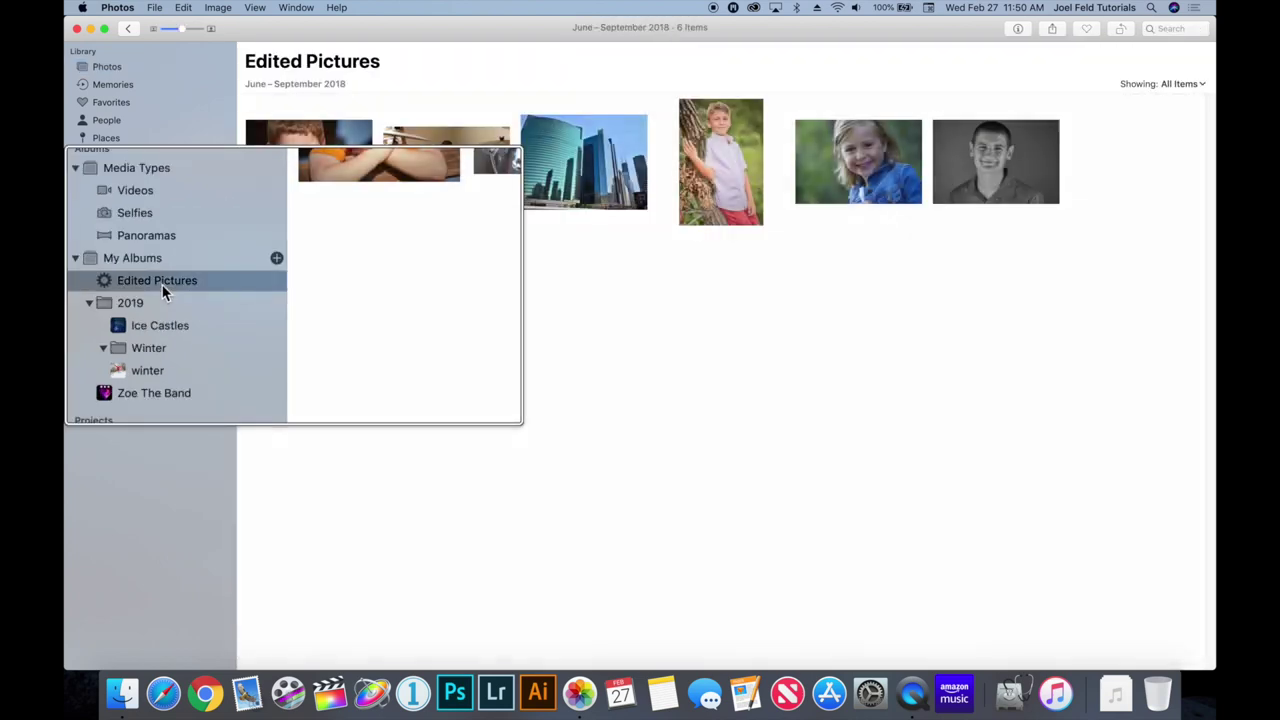
mouse_move(1022, 145)
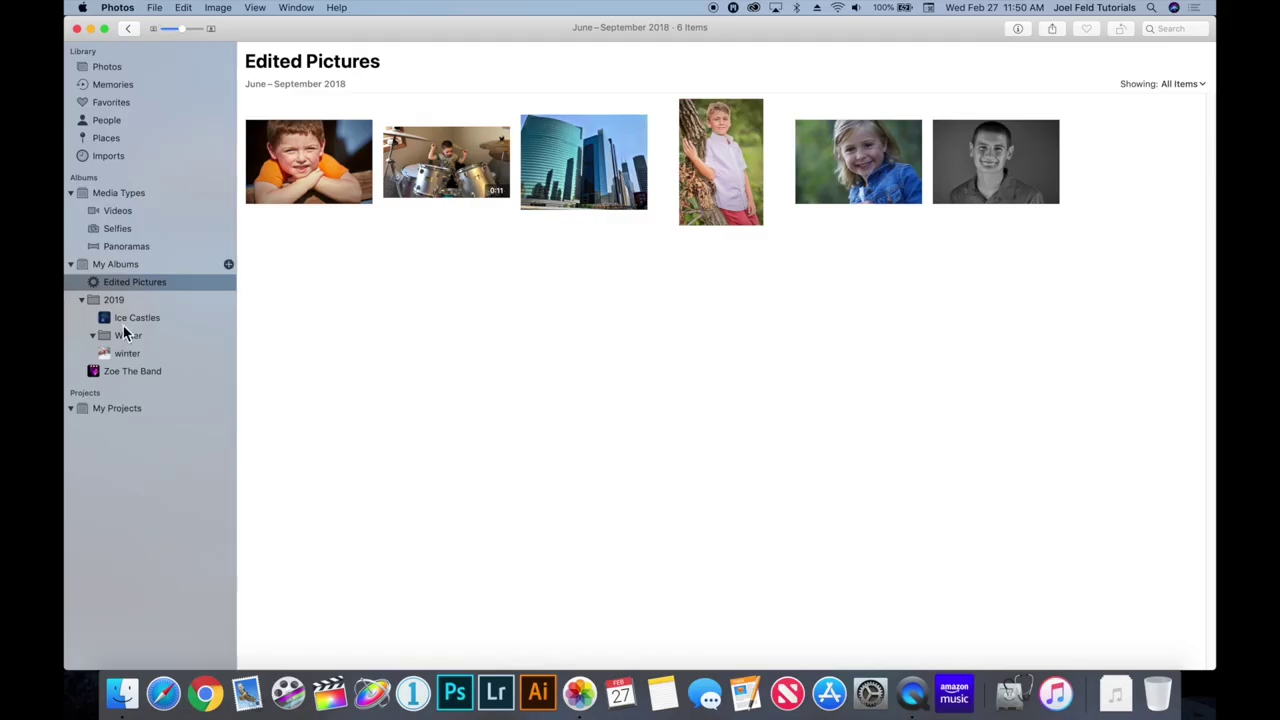
right_click(115, 288)
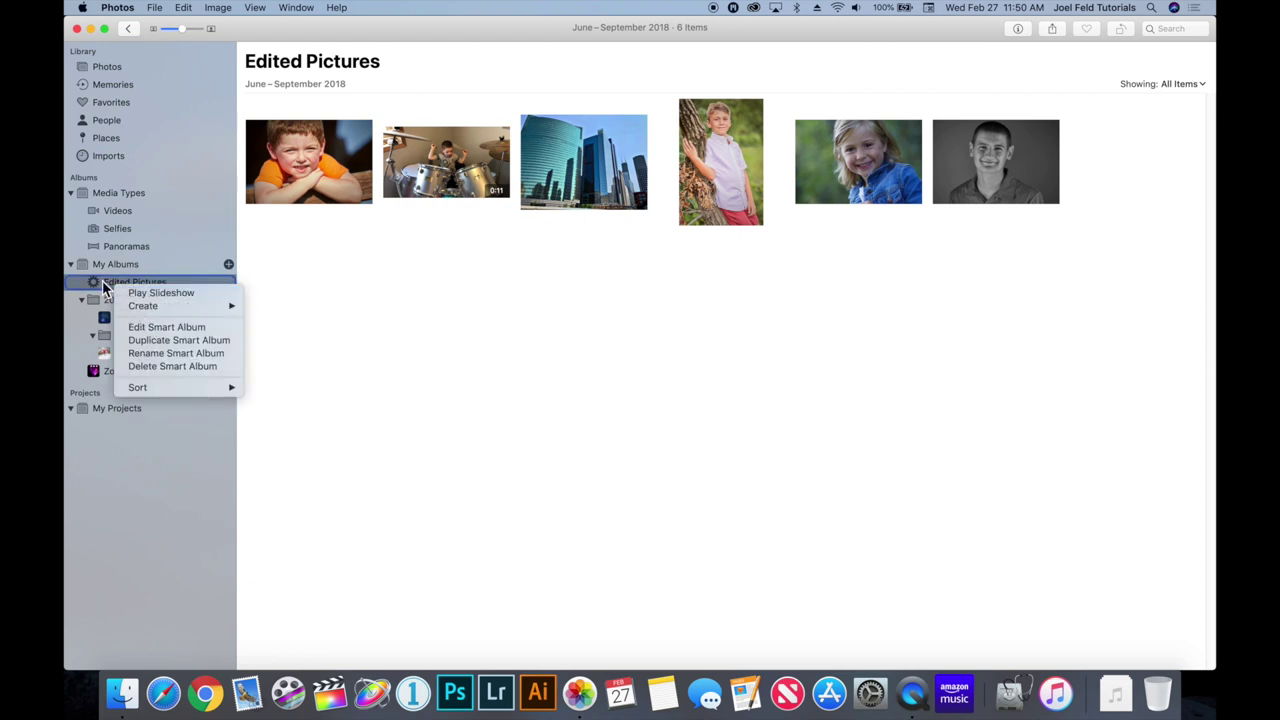
left_click(103, 287)
left_click(183, 8)
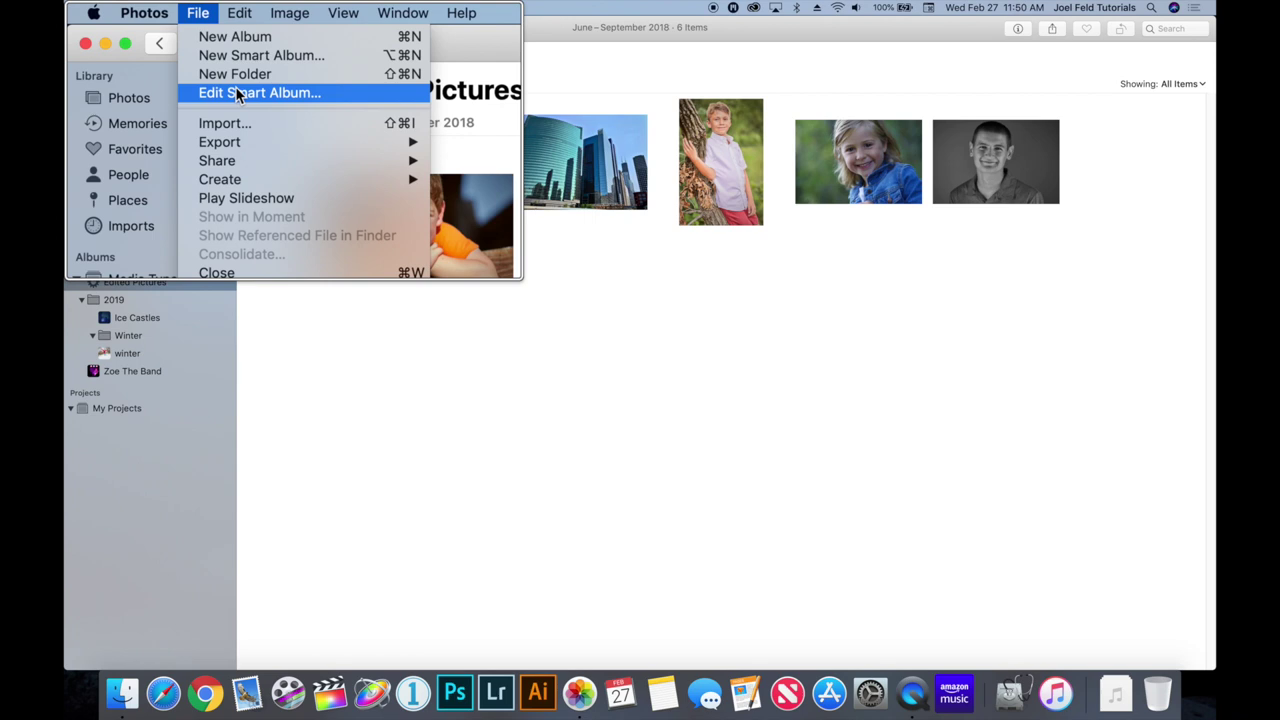
key("Escape")
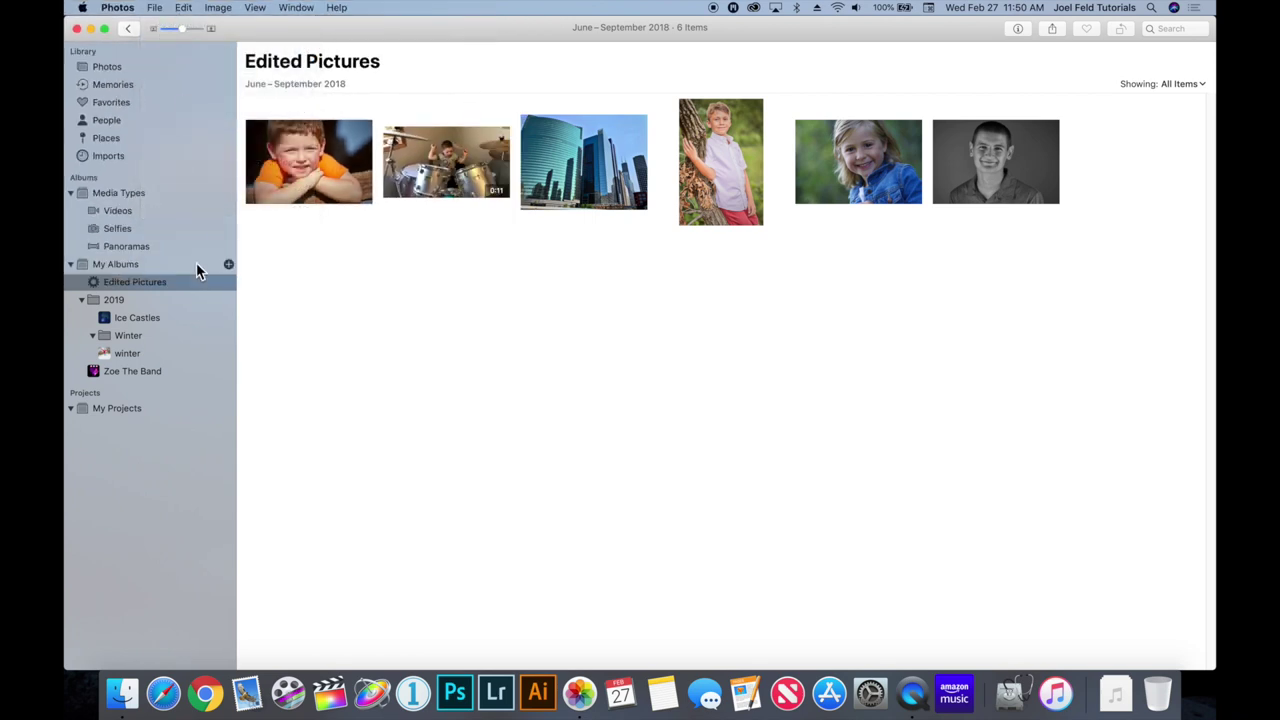
Start another new smart album with the condition "Camera Model is iPhone 8".
left_click(228, 266)
left_click(283, 303)
left_click(509, 106)
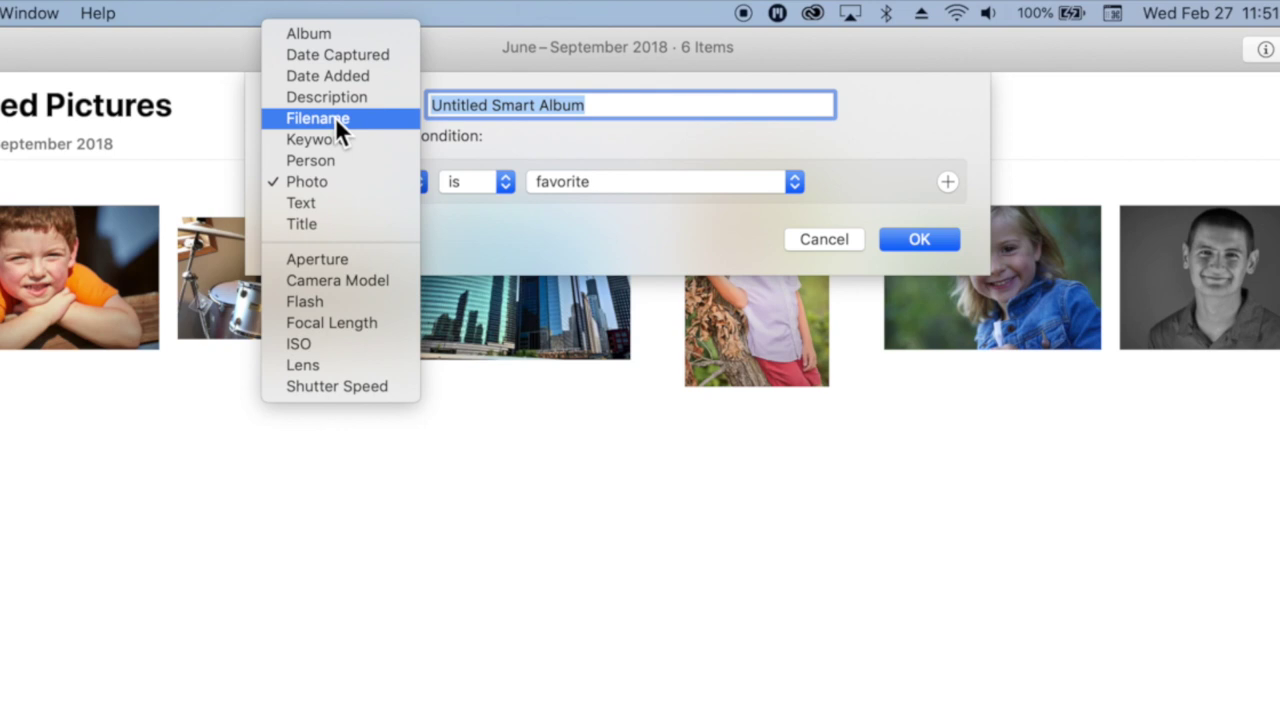
left_click(341, 279)
left_click(525, 185)
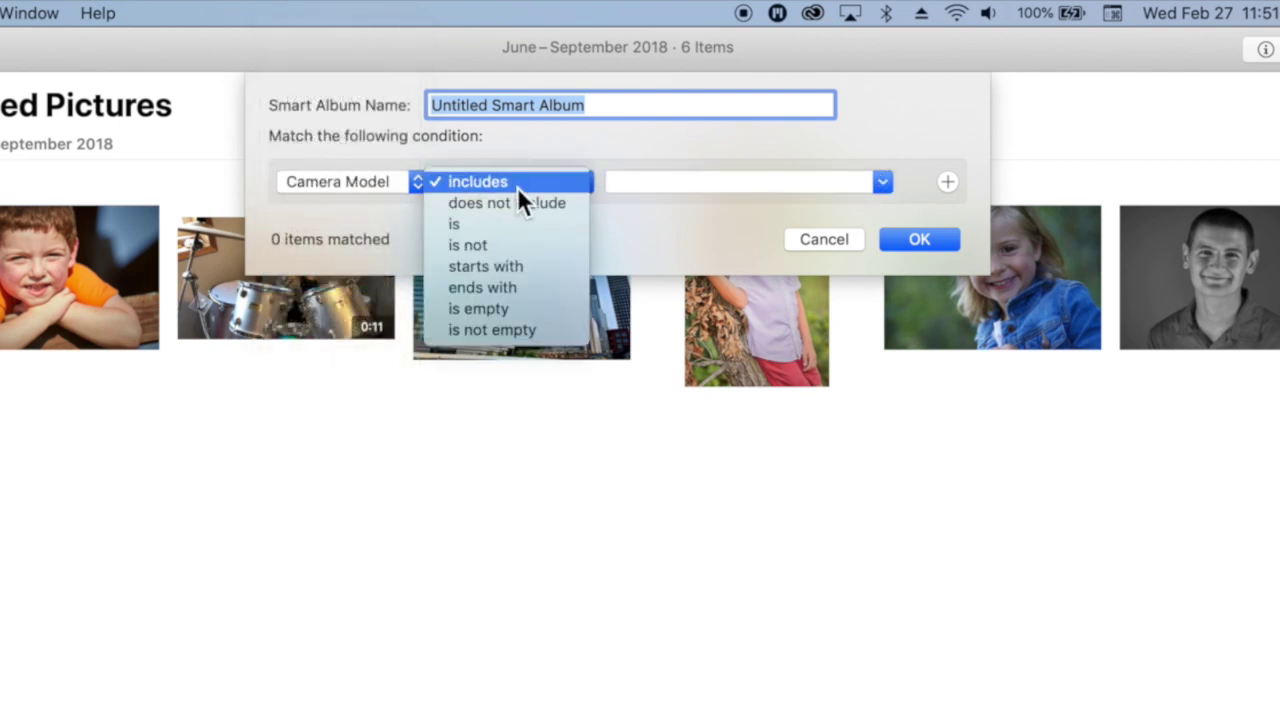
left_click(478, 225)
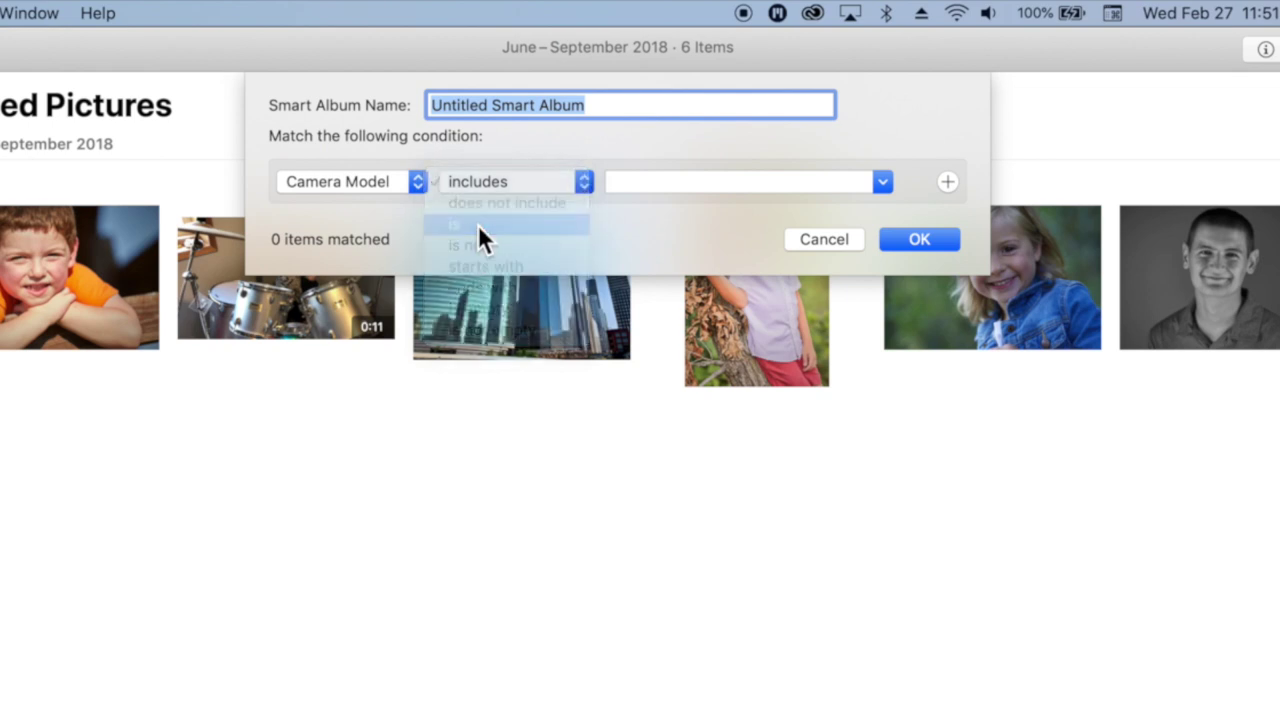
left_click(883, 182)
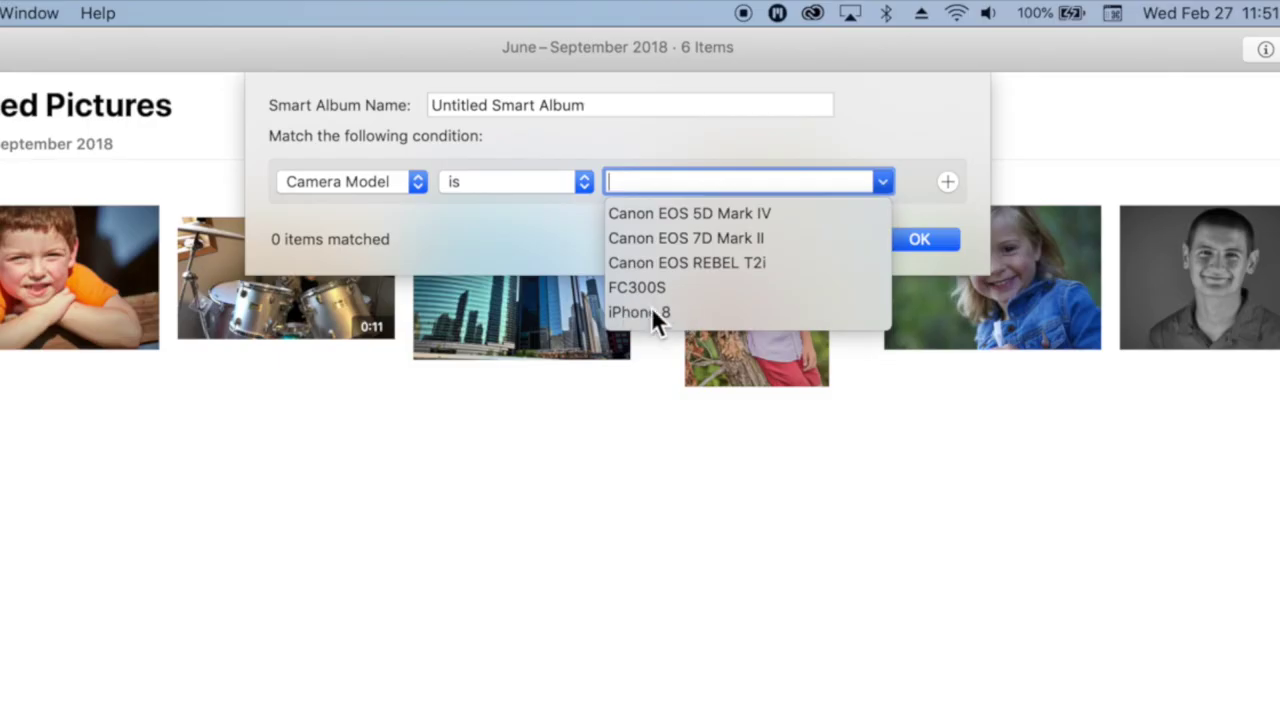
left_click(645, 312)
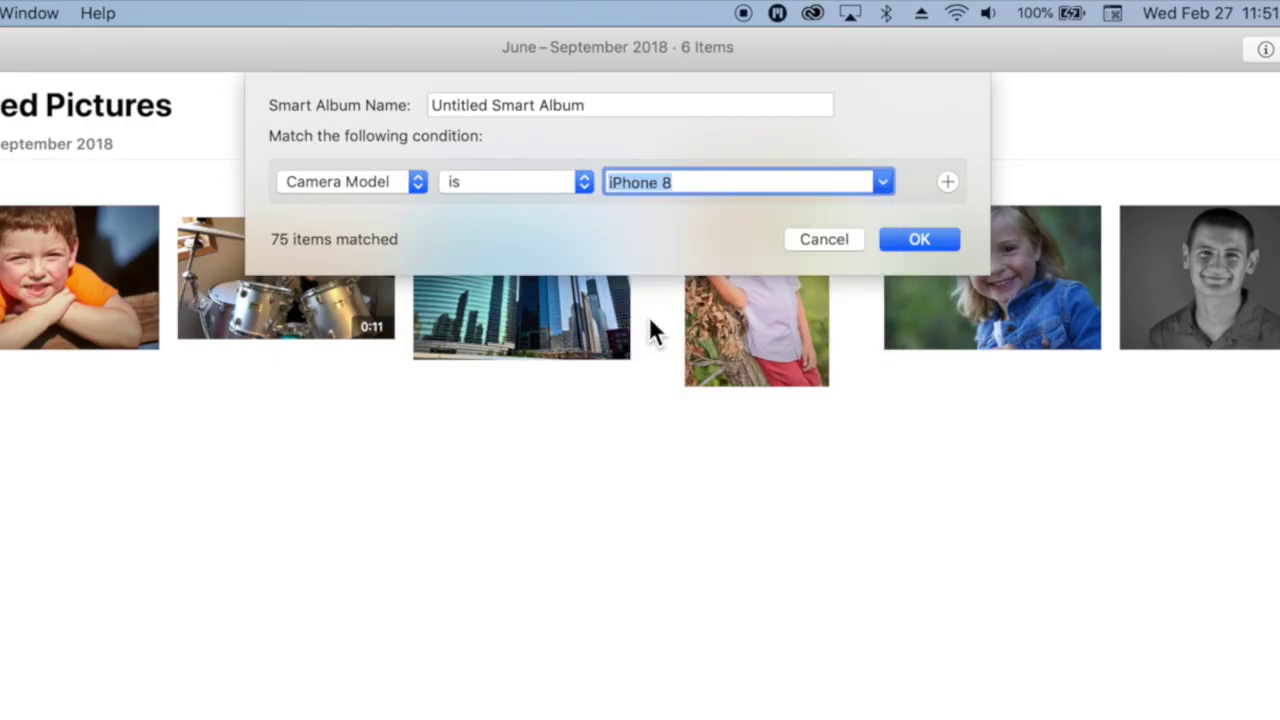
Try FC300S as the smart album's camera model, and set it back to iPhone 8.
left_click(881, 183)
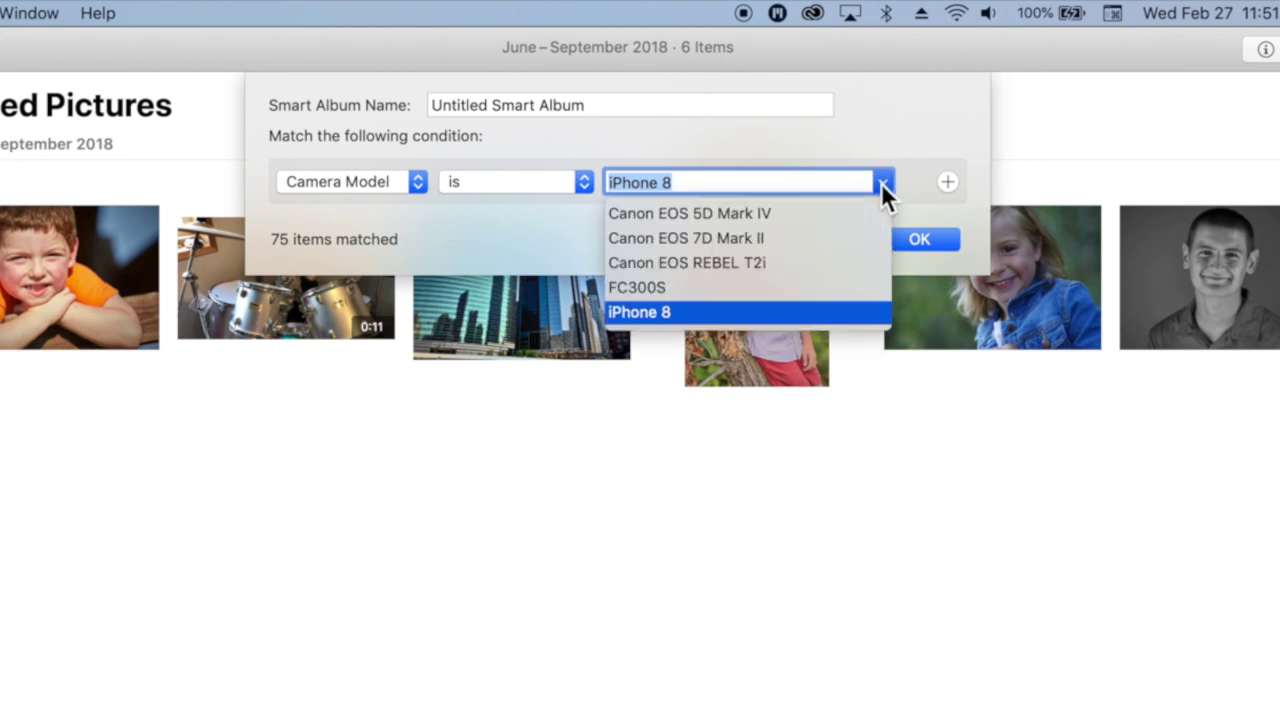
left_click(670, 284)
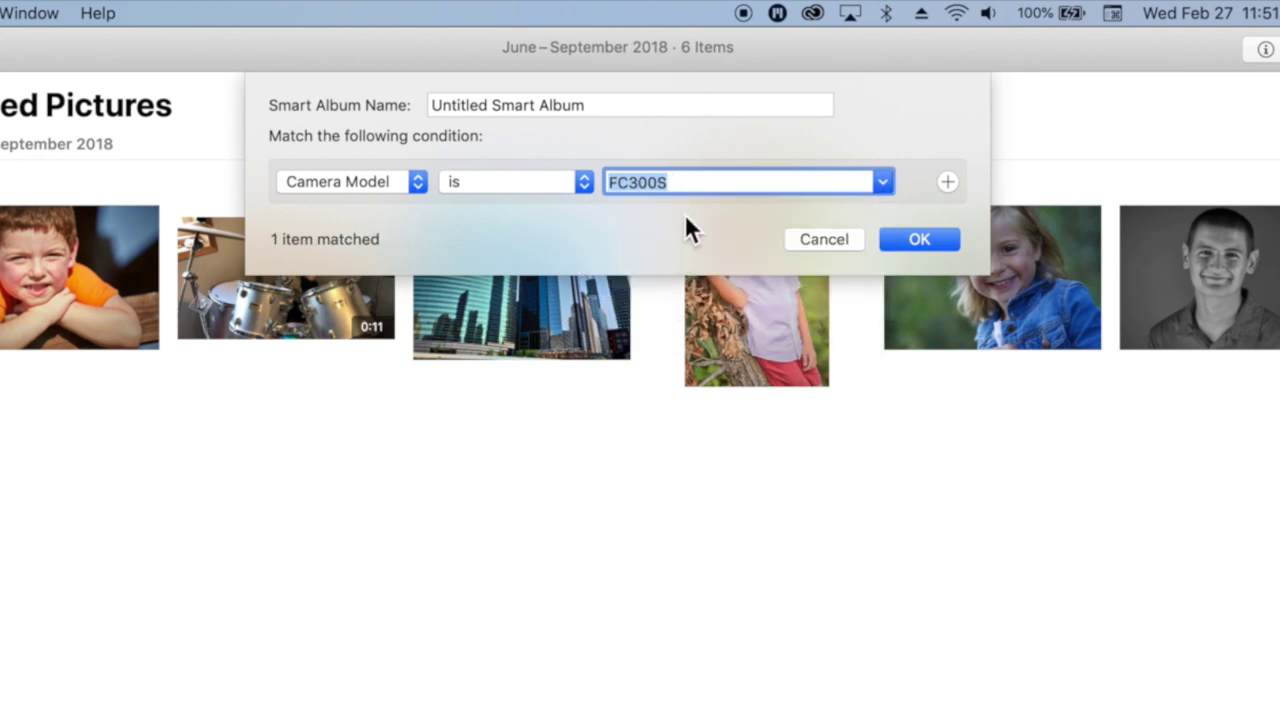
left_click(884, 183)
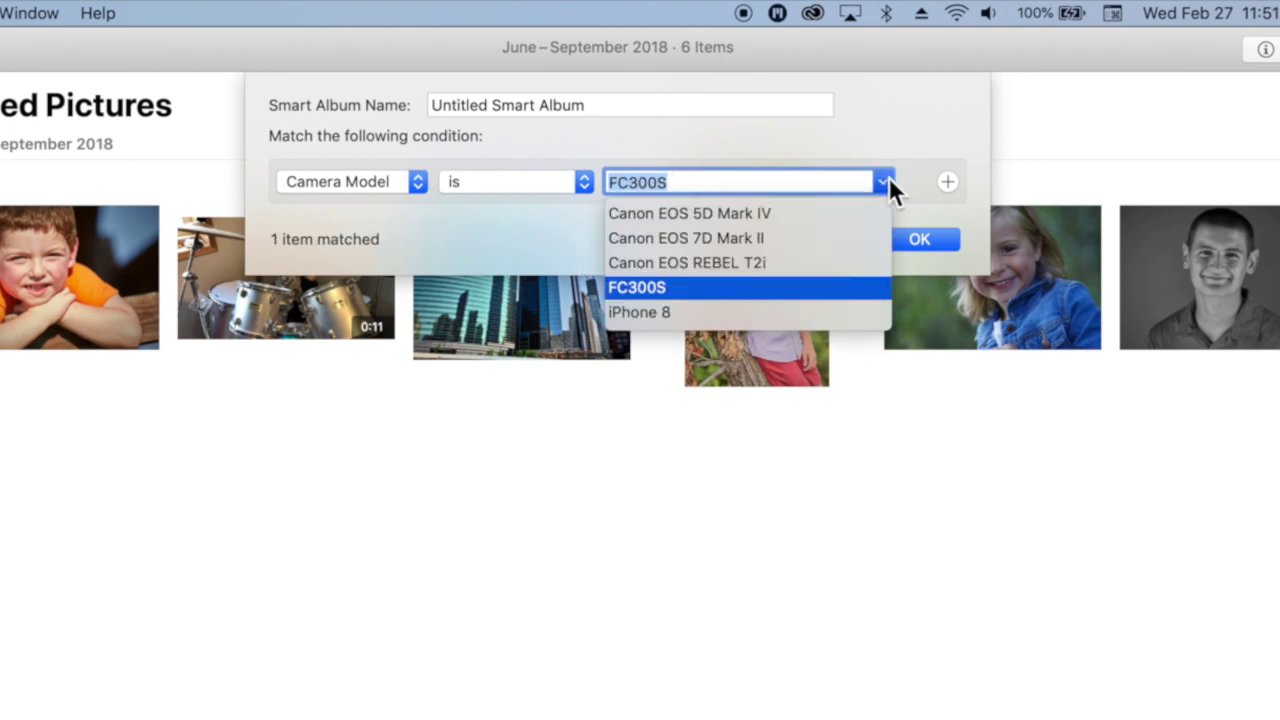
left_click(705, 184)
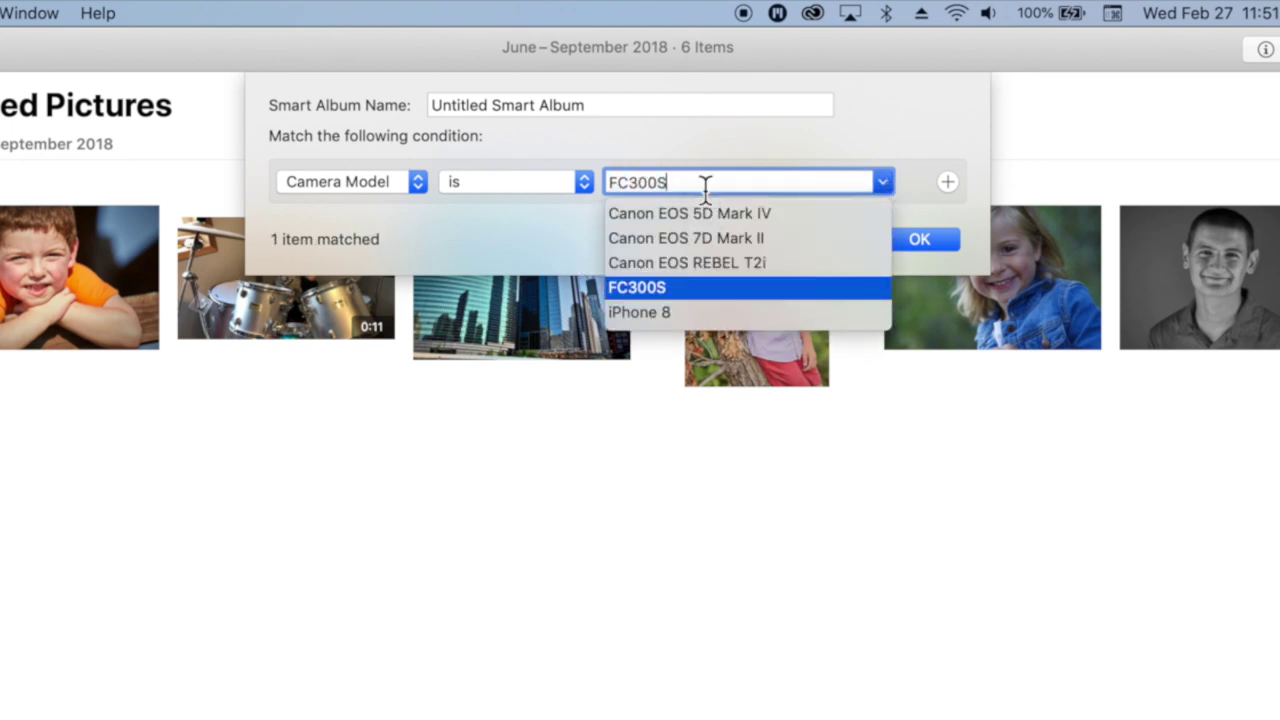
left_click(651, 313)
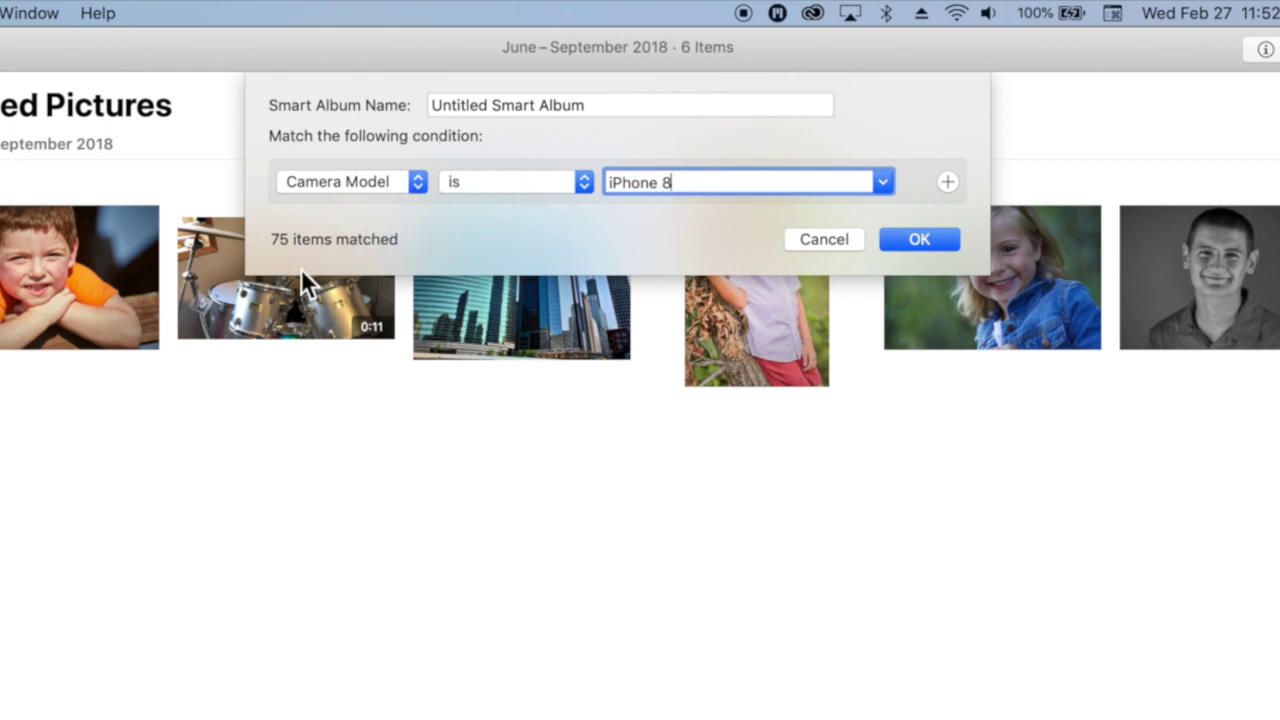
Name the smart album "iPhone 8 Pictures" and create it.
double_click(557, 104)
triple_click(557, 104)
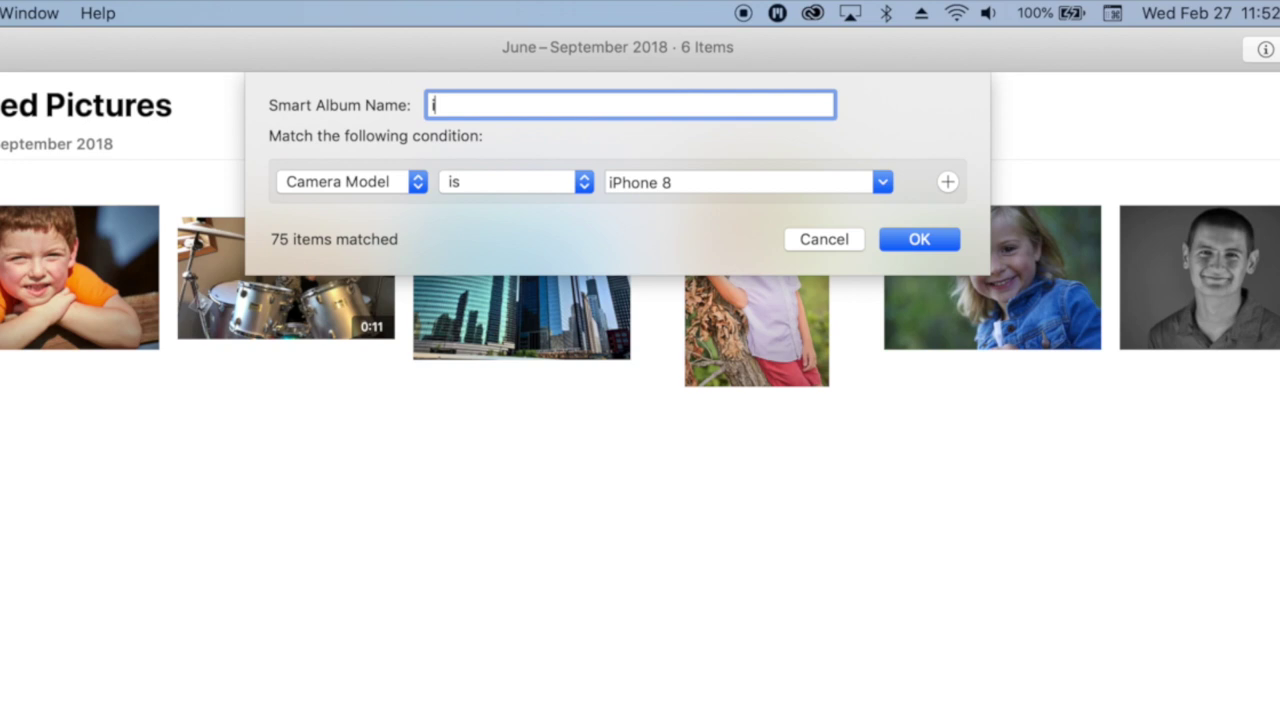
type("Phone")
type(" 8 Phot")
key("BackSpace")
key("BackSpace")
key("BackSpace")
type("ictures")
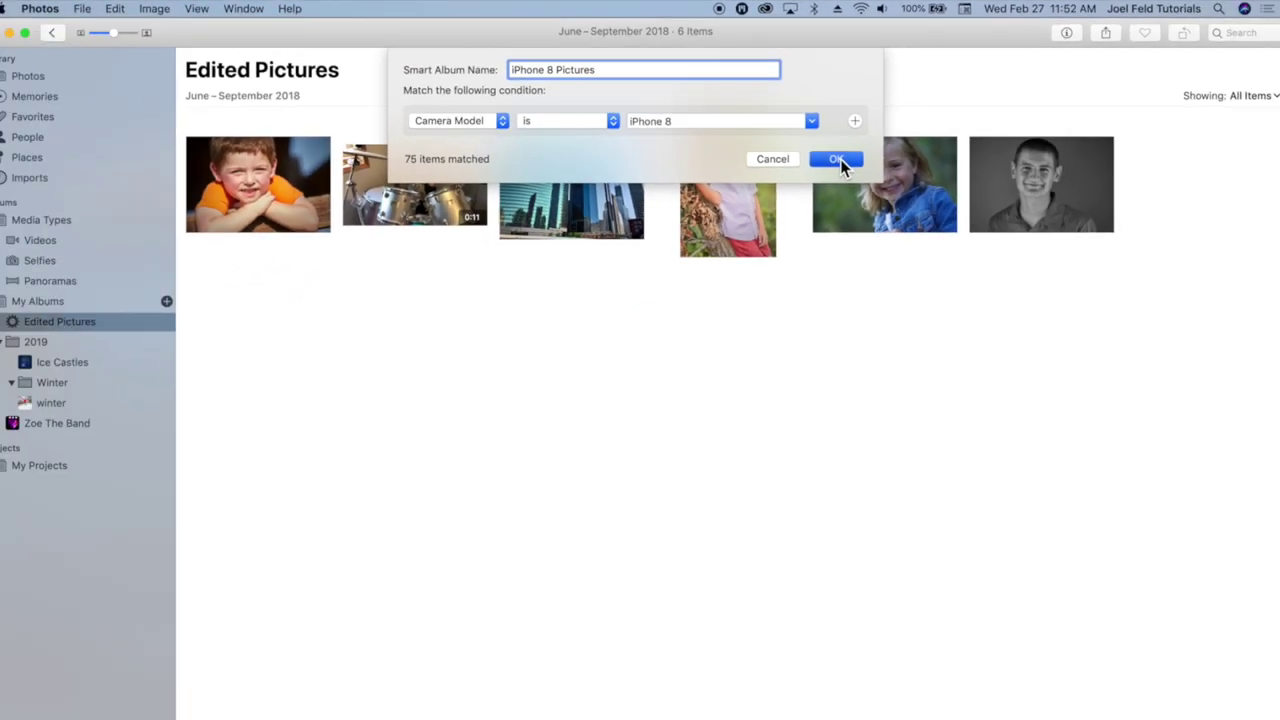
left_click(919, 239)
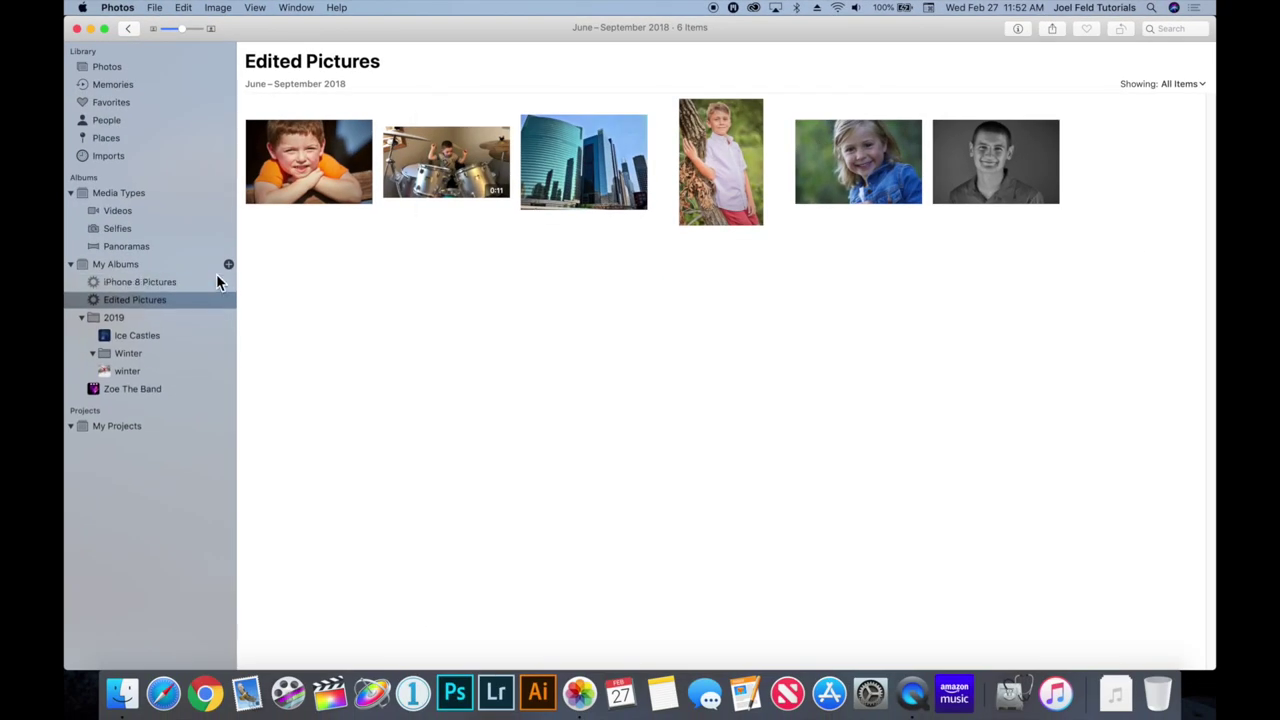
Open the iPhone 8 Pictures smart album and look through its photos.
left_click(100, 282)
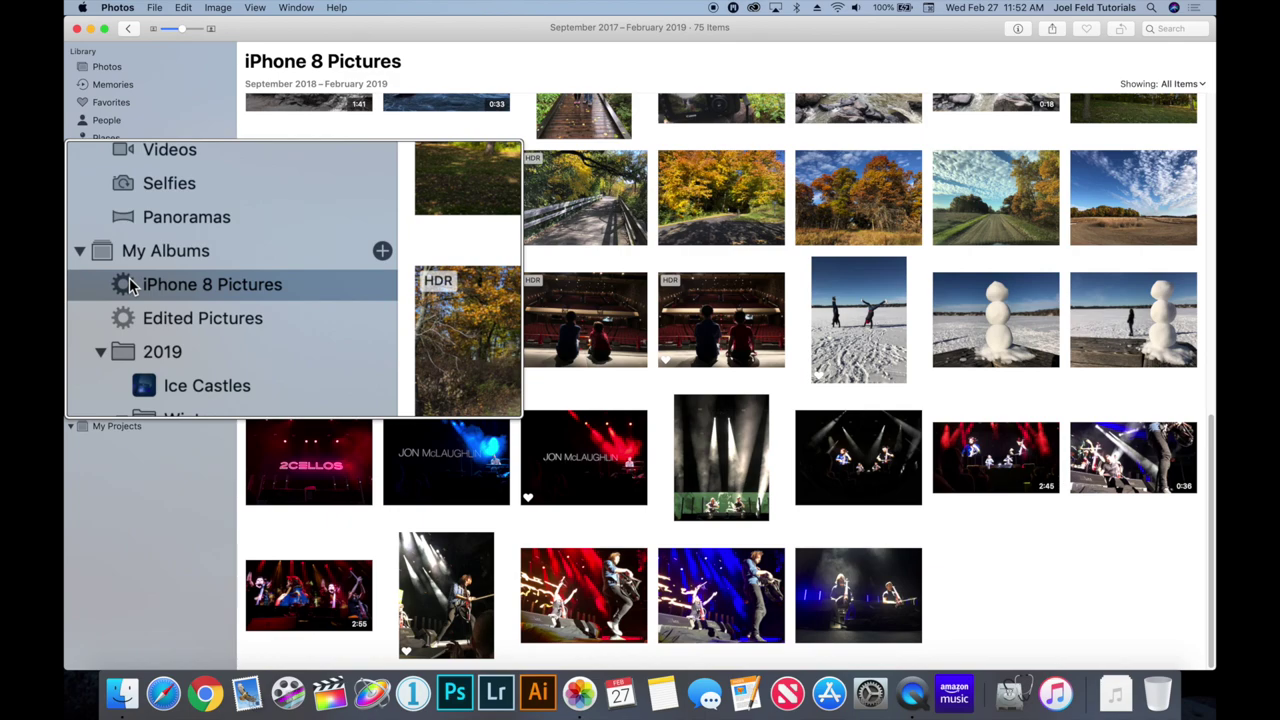
scroll(642, 418, "up", 15)
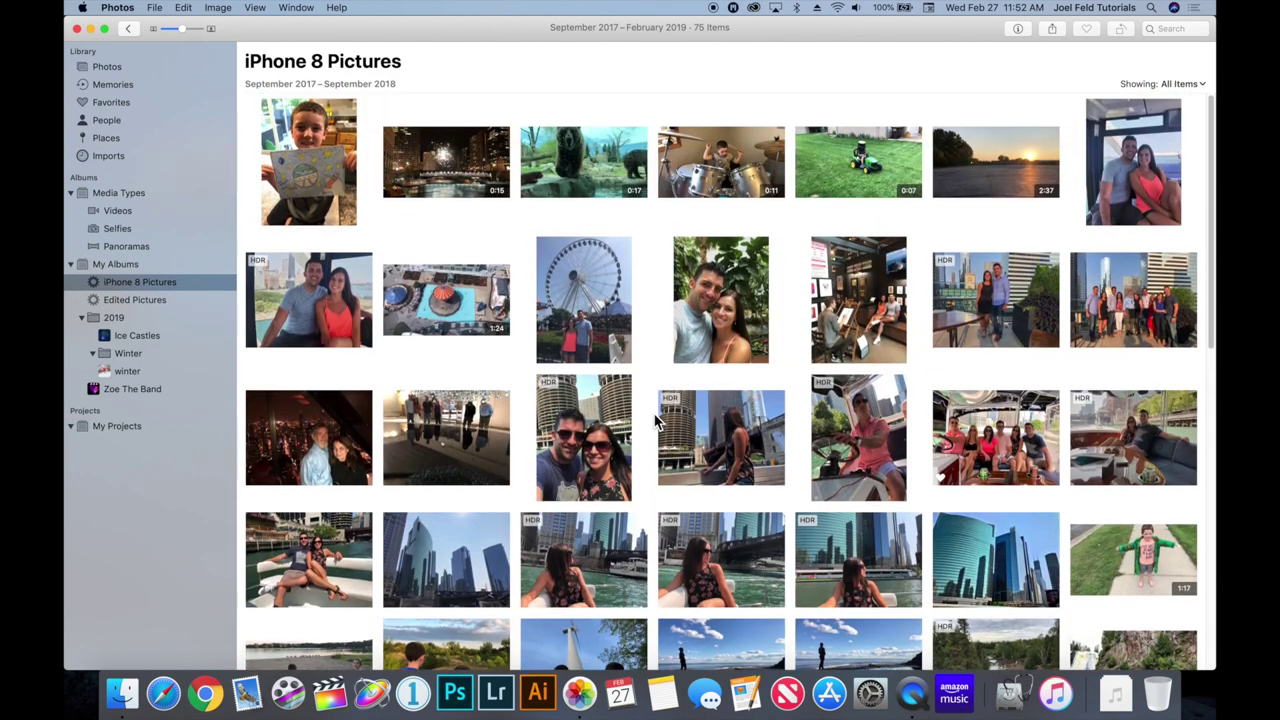
scroll(655, 421, "down", 5)
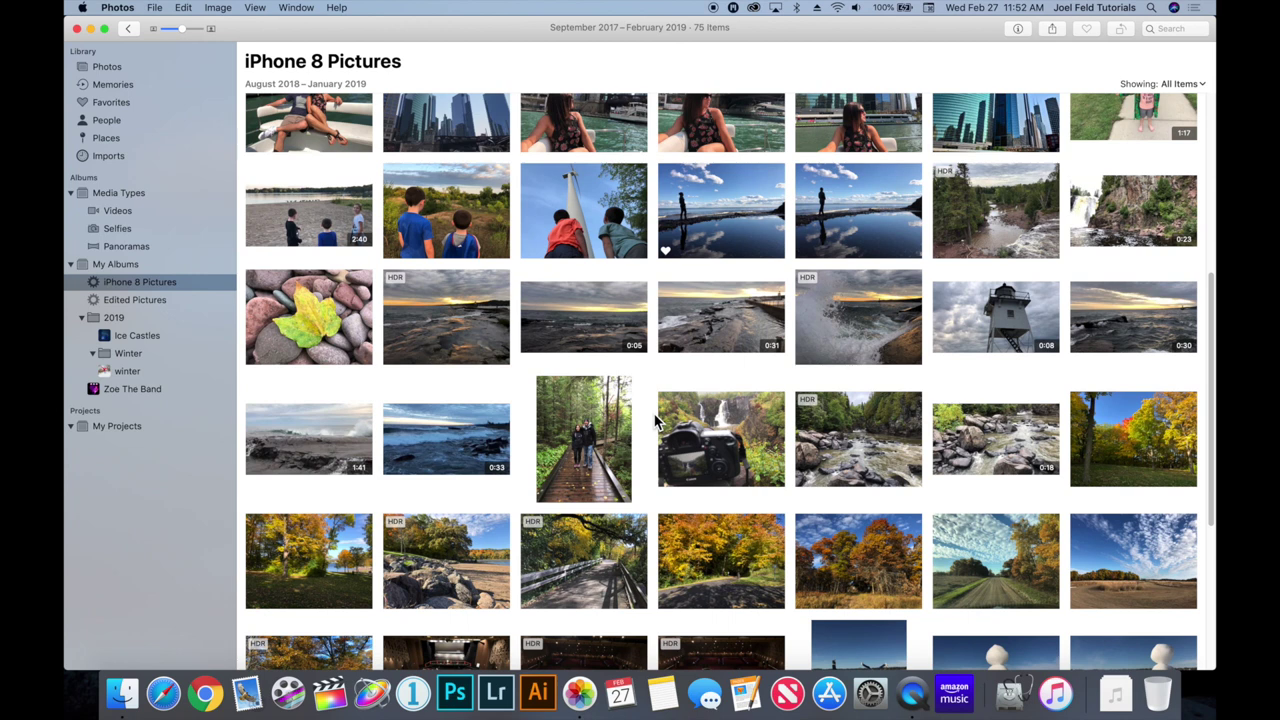